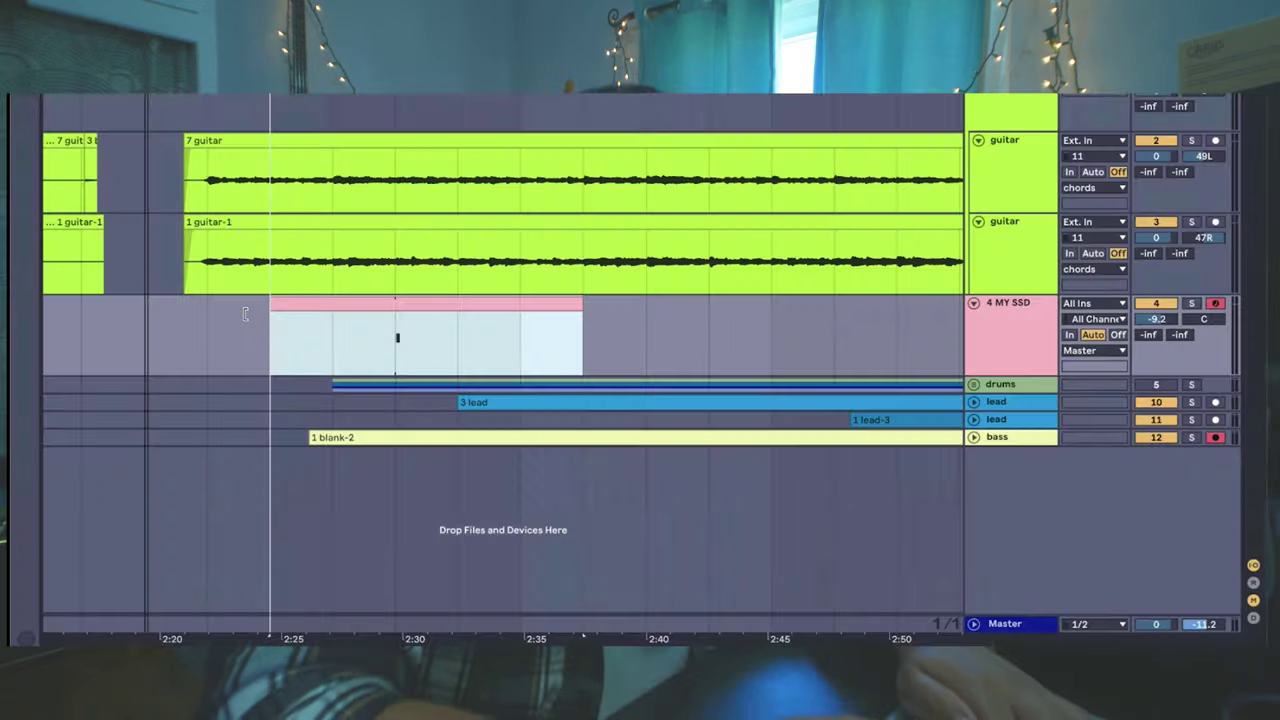
Step: Open the MIDI clip on the MY SSD track for note editing and set its grid to 1/8
key(ctrl+shift+m)
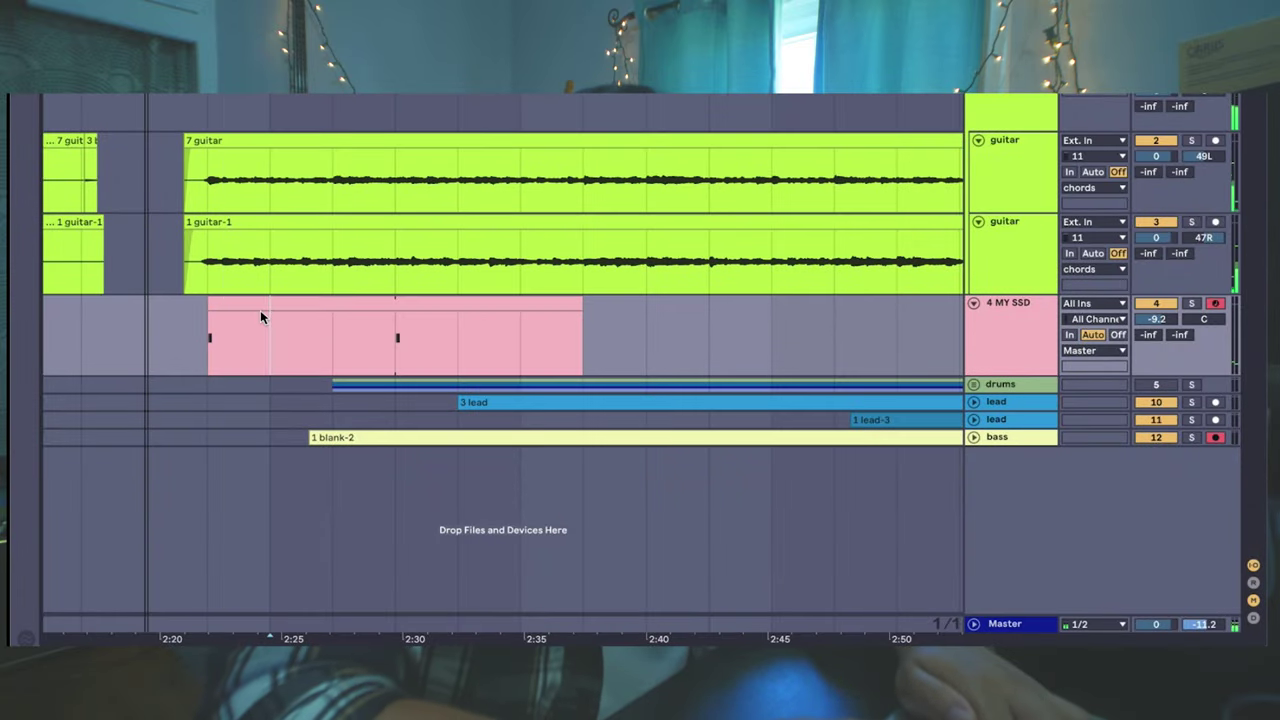
double_click(260, 314)
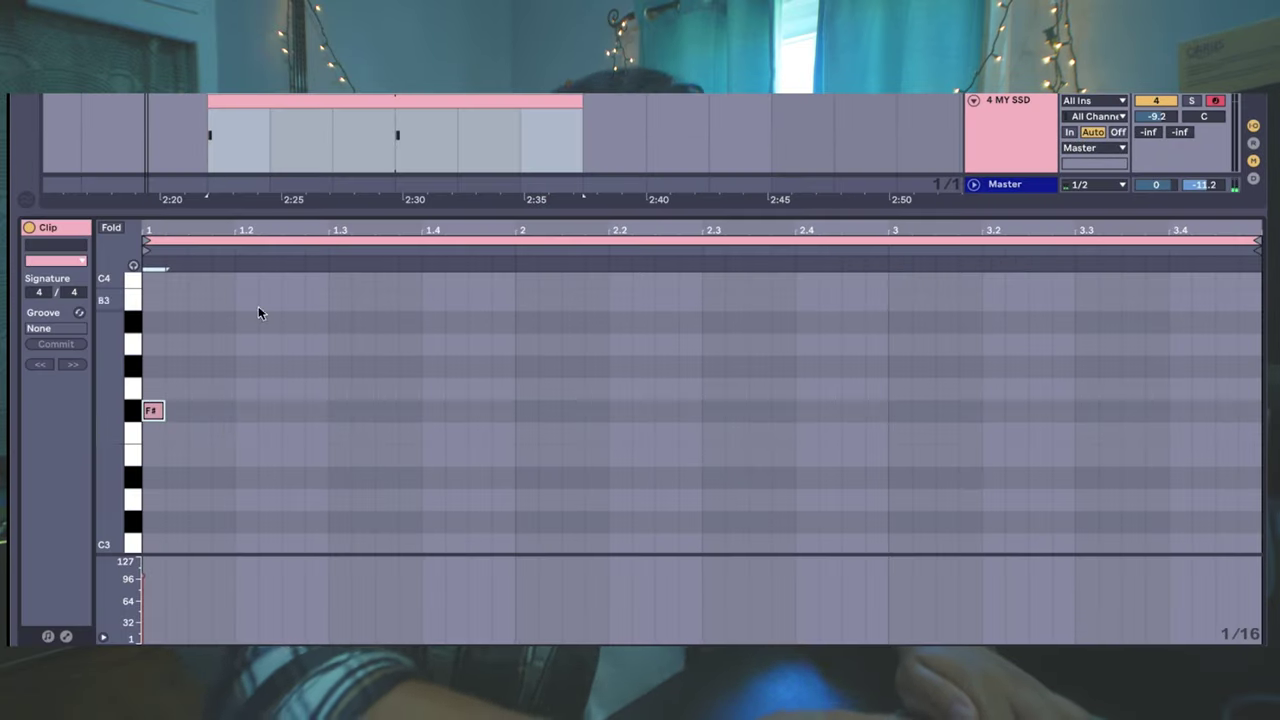
right_click(222, 427)
click(310, 362)
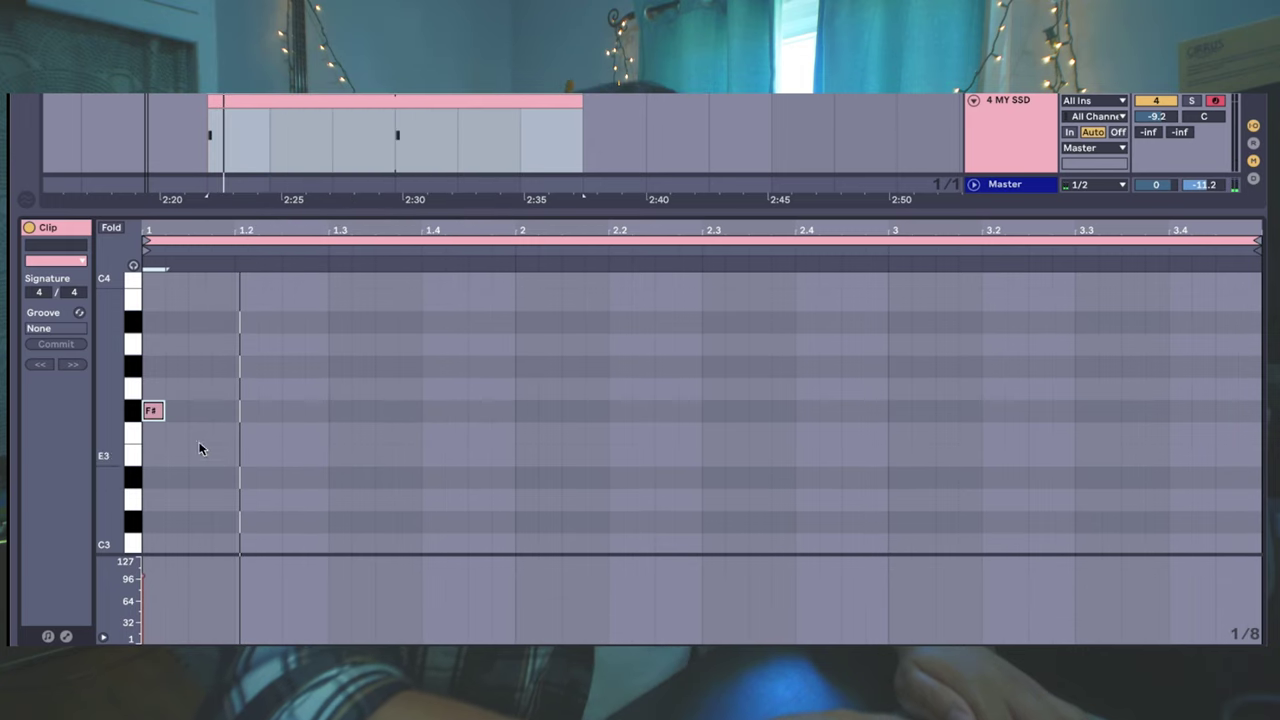
Step: Add an eighth-note F#3 at beat 1.2 and duplicate the two-note F#3 pattern through the end of bar 3
double_click(213, 417)
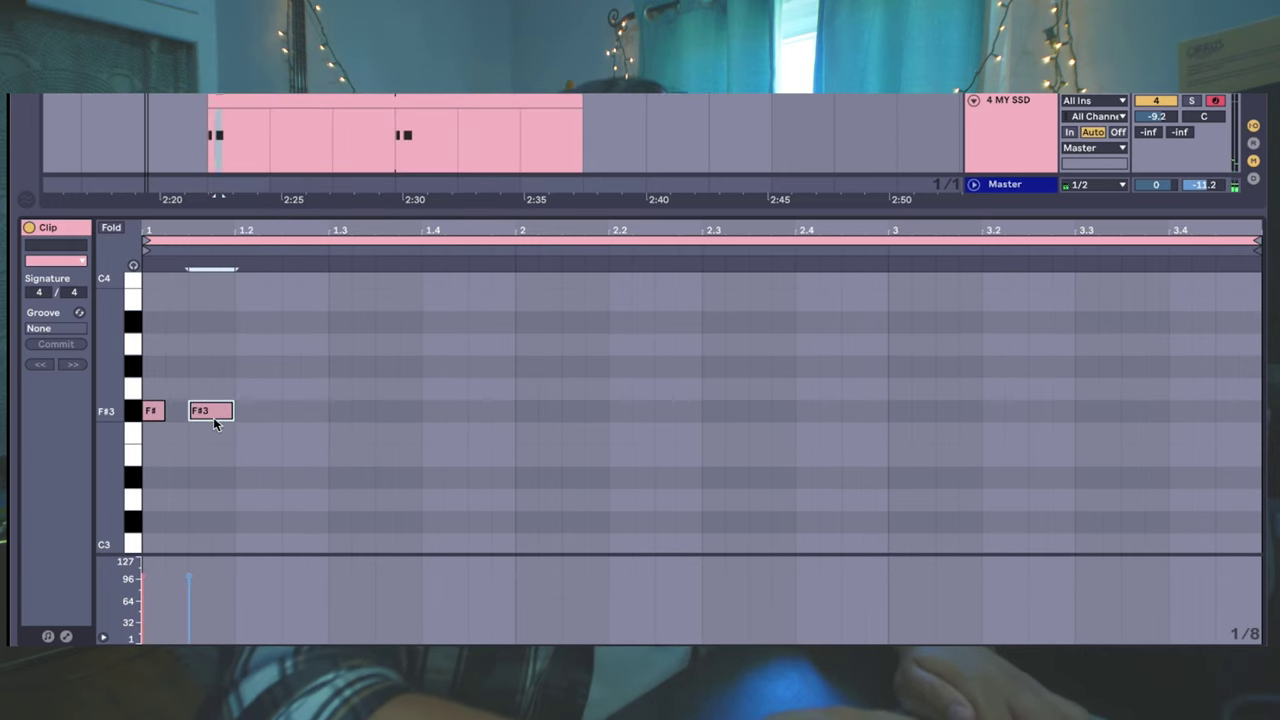
drag(196, 405, 271, 414)
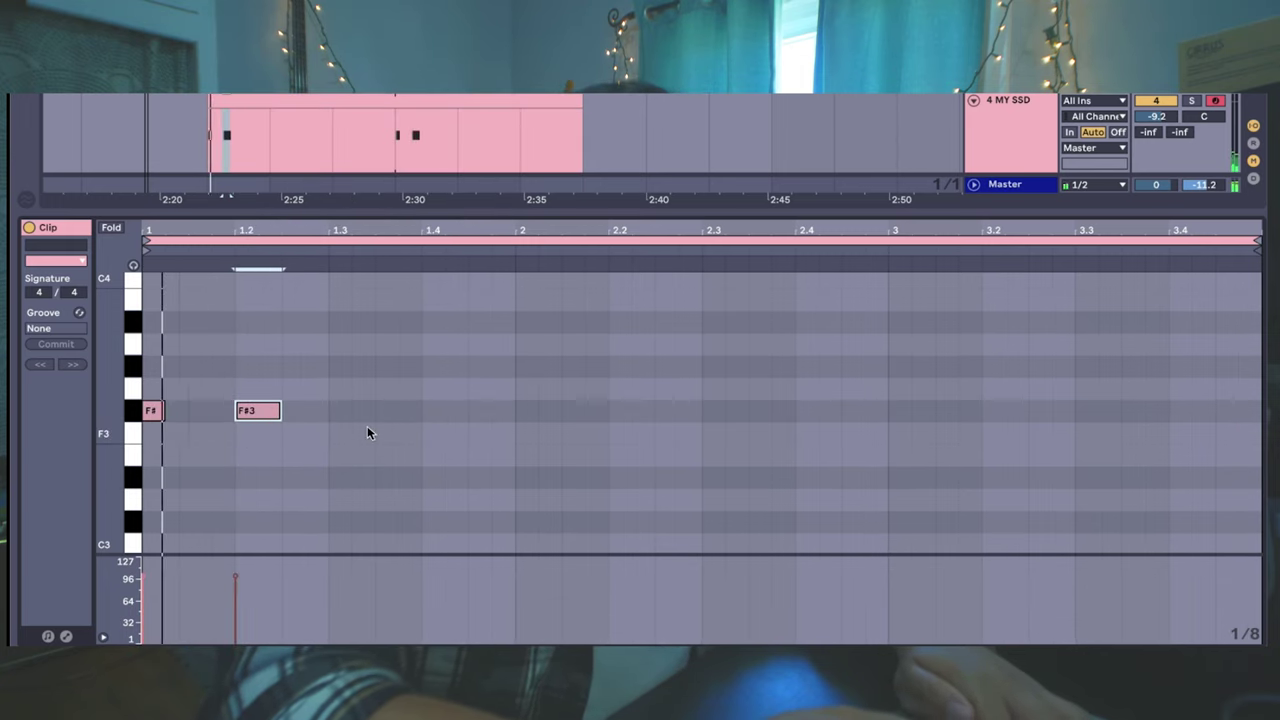
click(277, 457)
drag(163, 424, 112, 398)
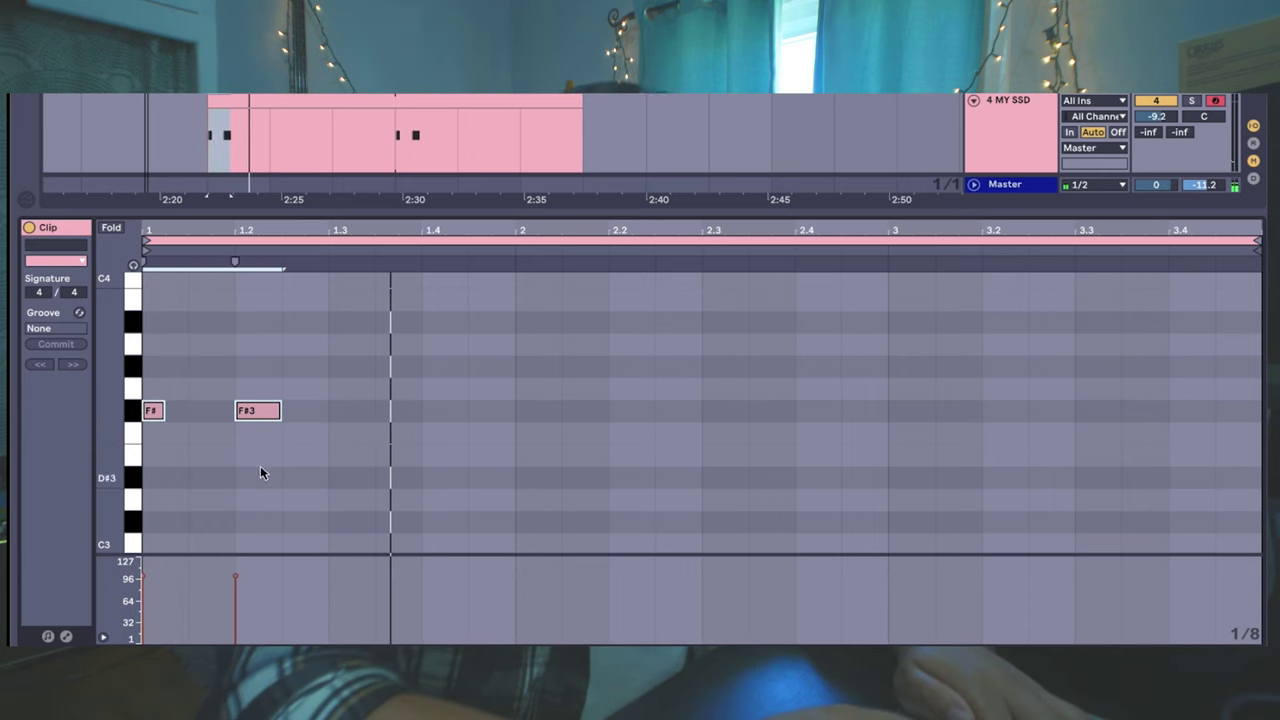
drag(309, 463, 118, 385)
key(ctrl+d)
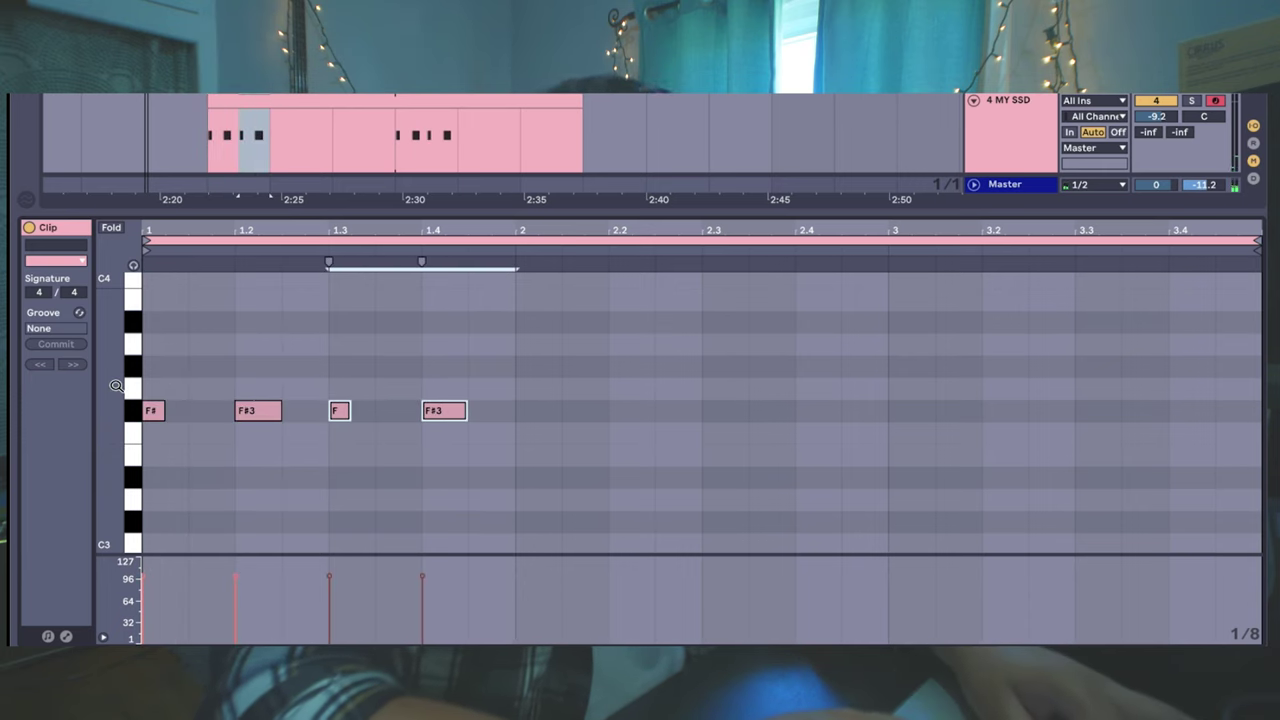
key(ctrl+d)
key(ctrl+d)
key(ctrl+d)
key(ctrl+d)
key(ctrl+d)
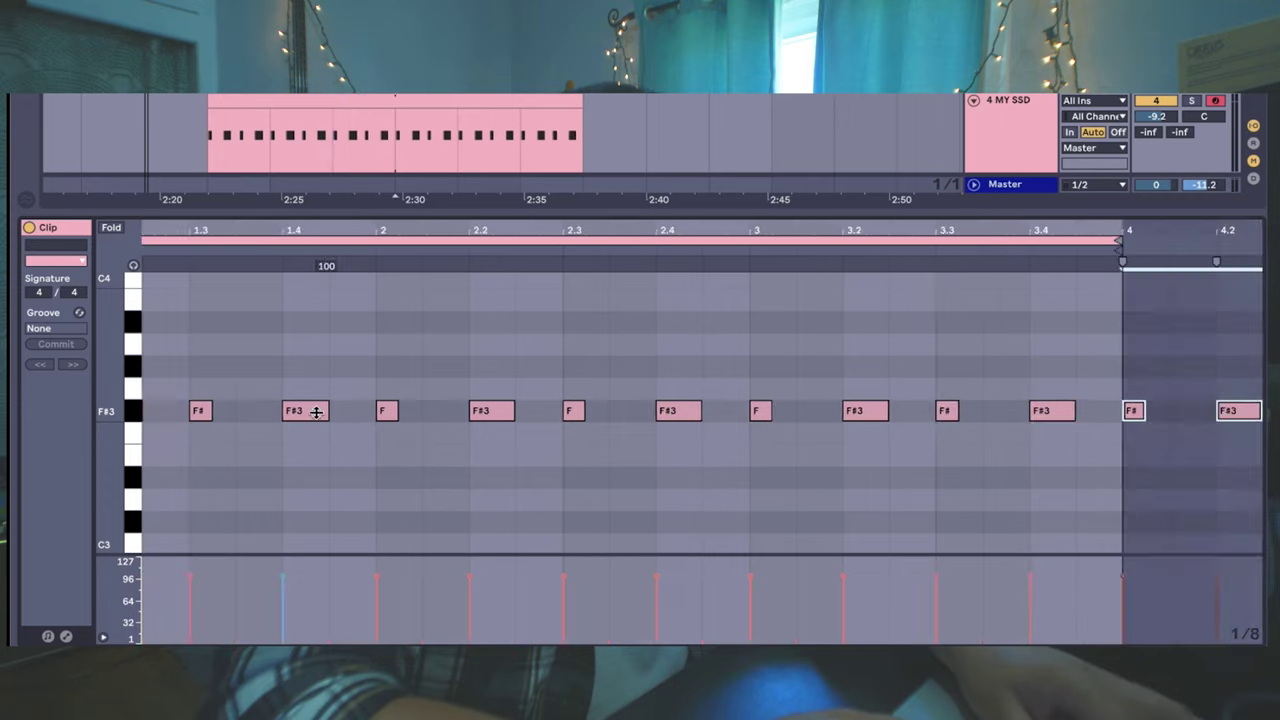
key(ctrl+z)
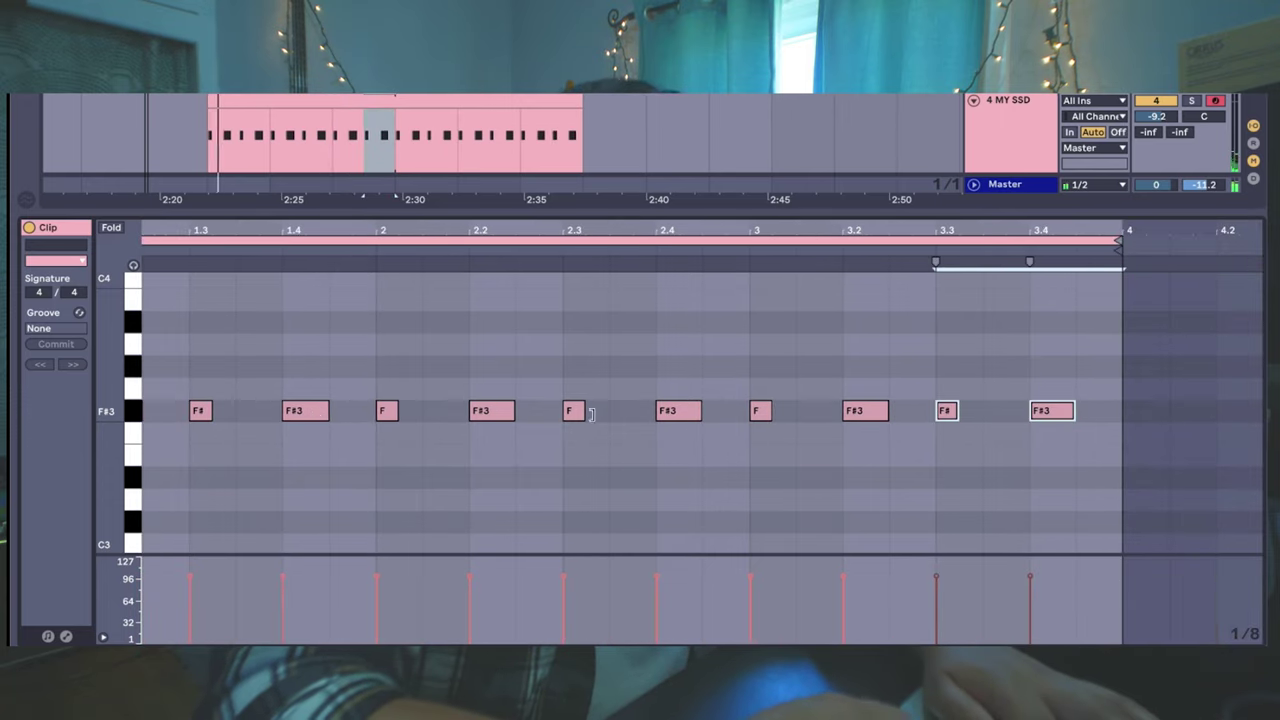
Step: Play back the repeated F#3 pattern in the first clip
key(space)
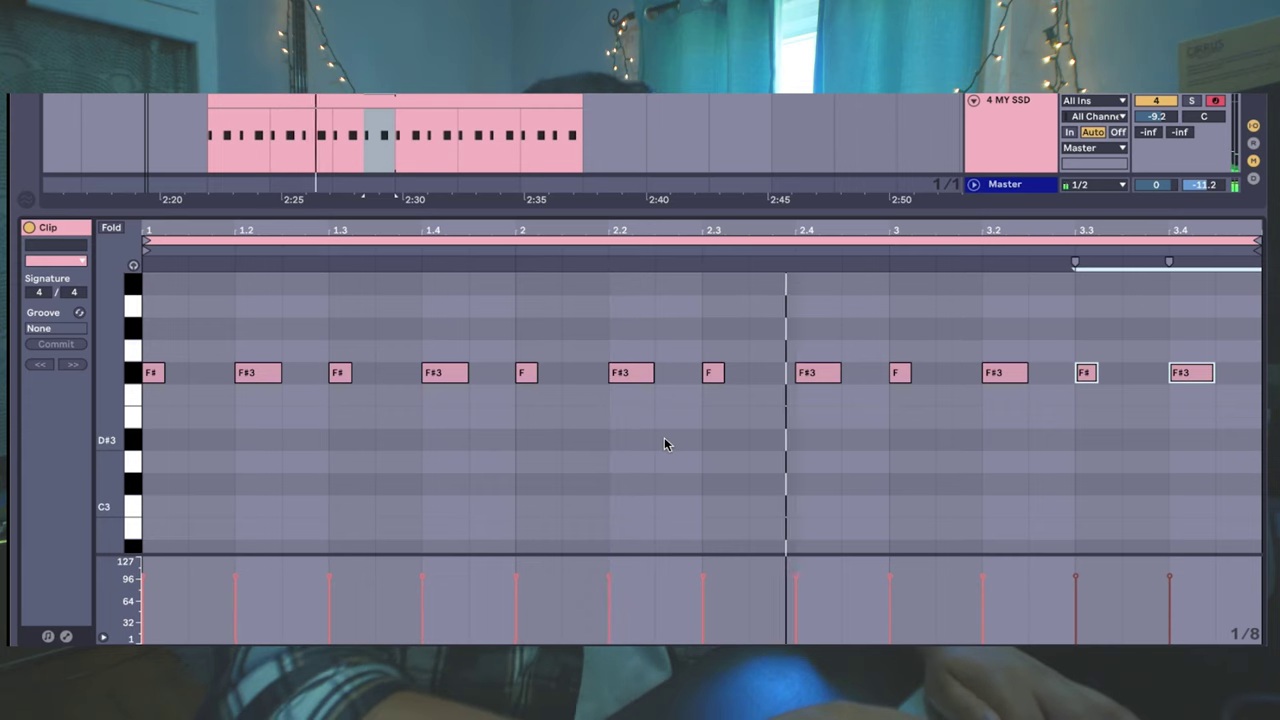
scroll(665, 444, up, 2)
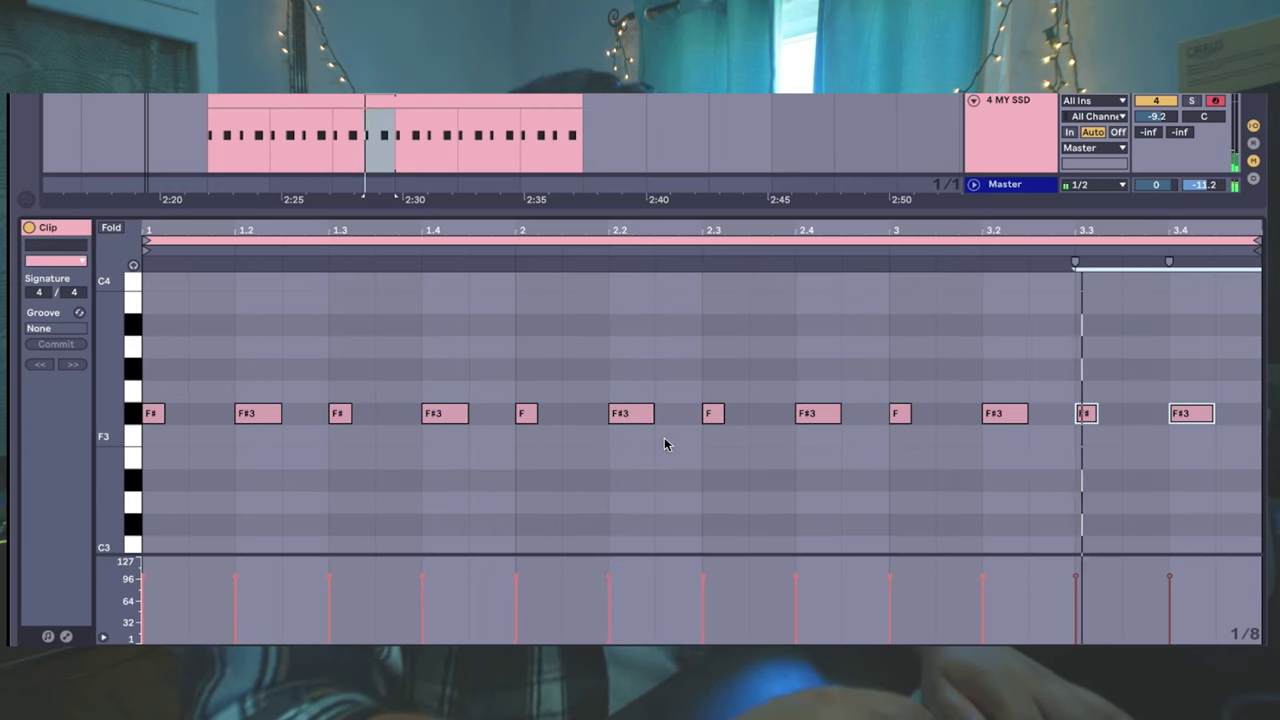
scroll(877, 426, up, 1)
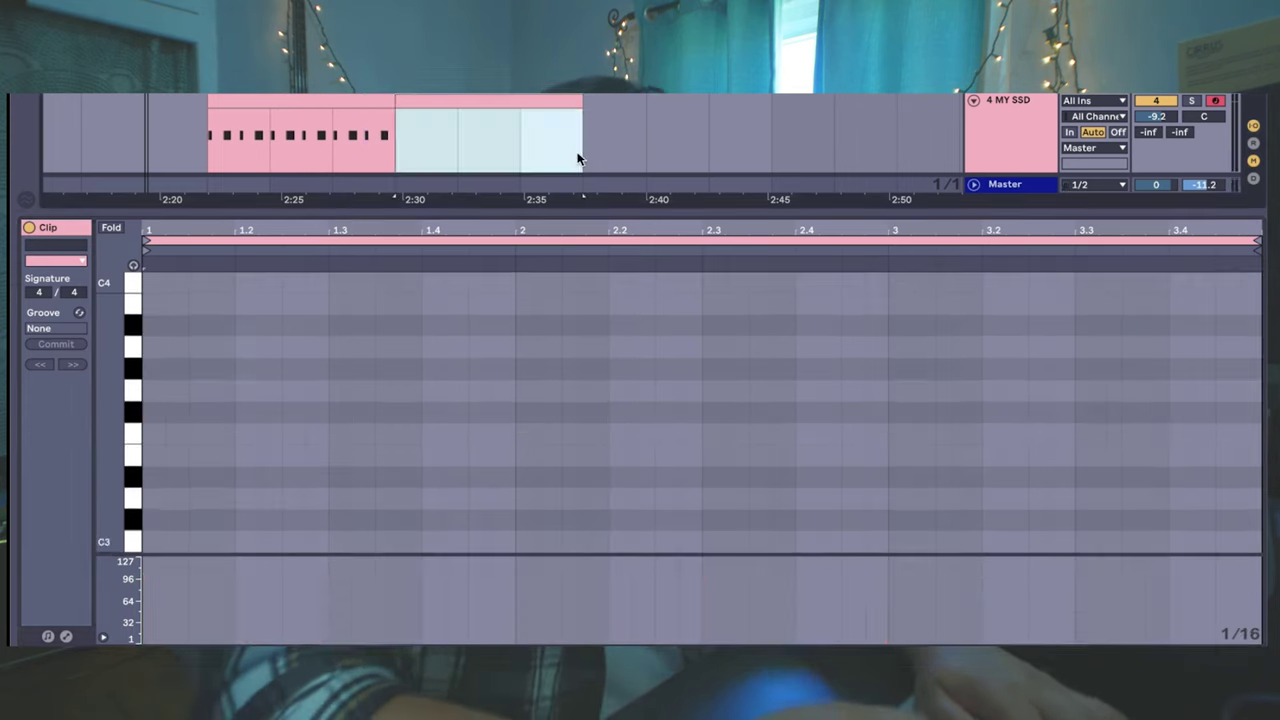
Step: Add a sixteenth-note F#3 at the start of the empty second clip on the MY SSD track and play it
click(264, 101)
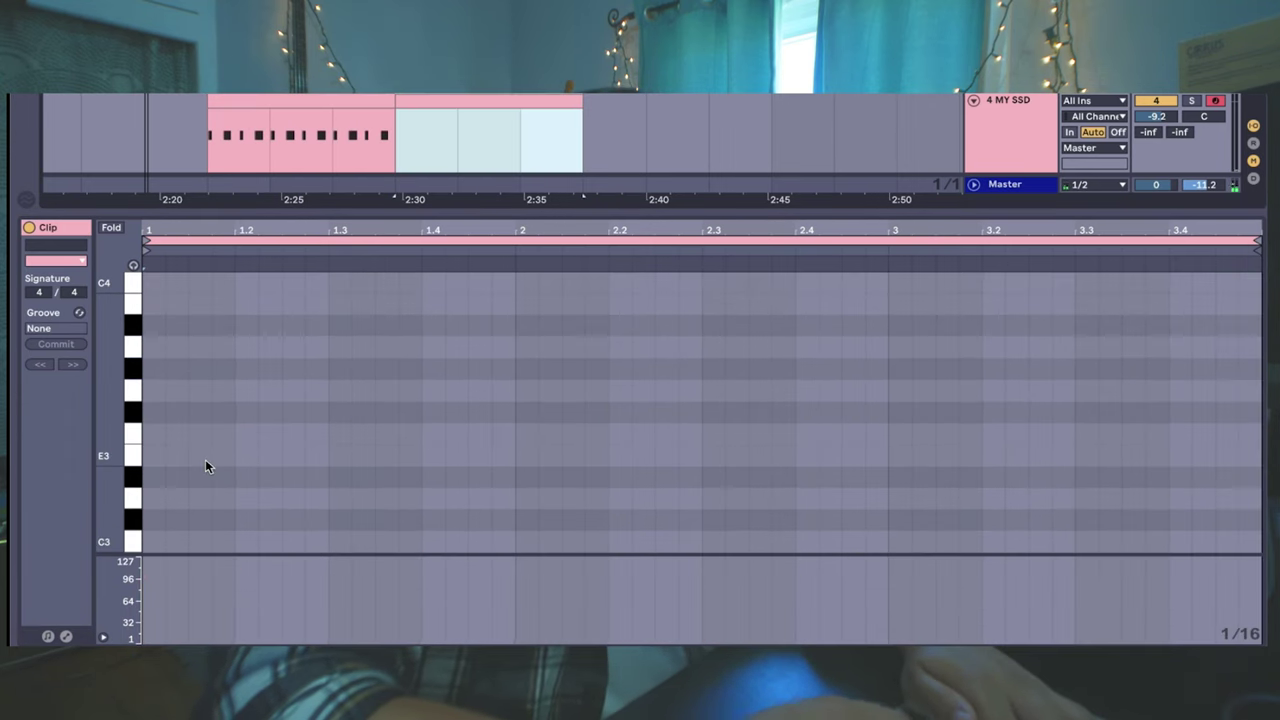
click(165, 421)
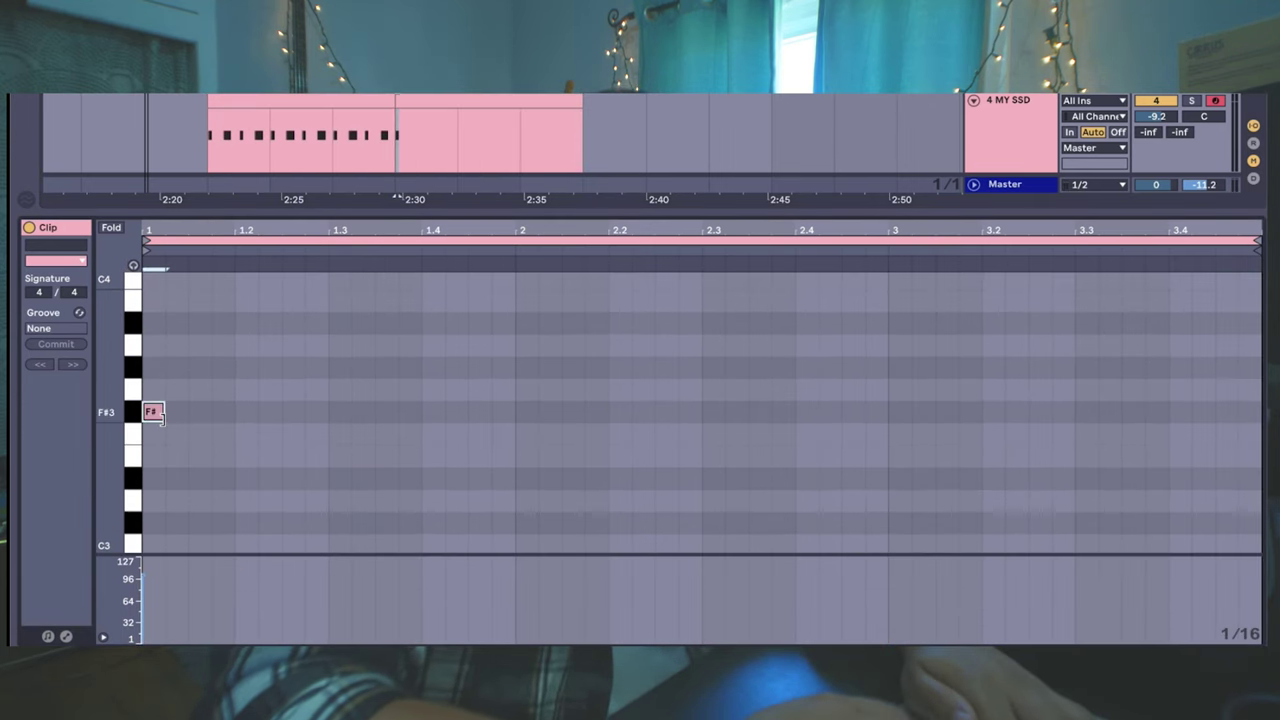
right_click(164, 420)
click(353, 308)
key(space)
key(space)
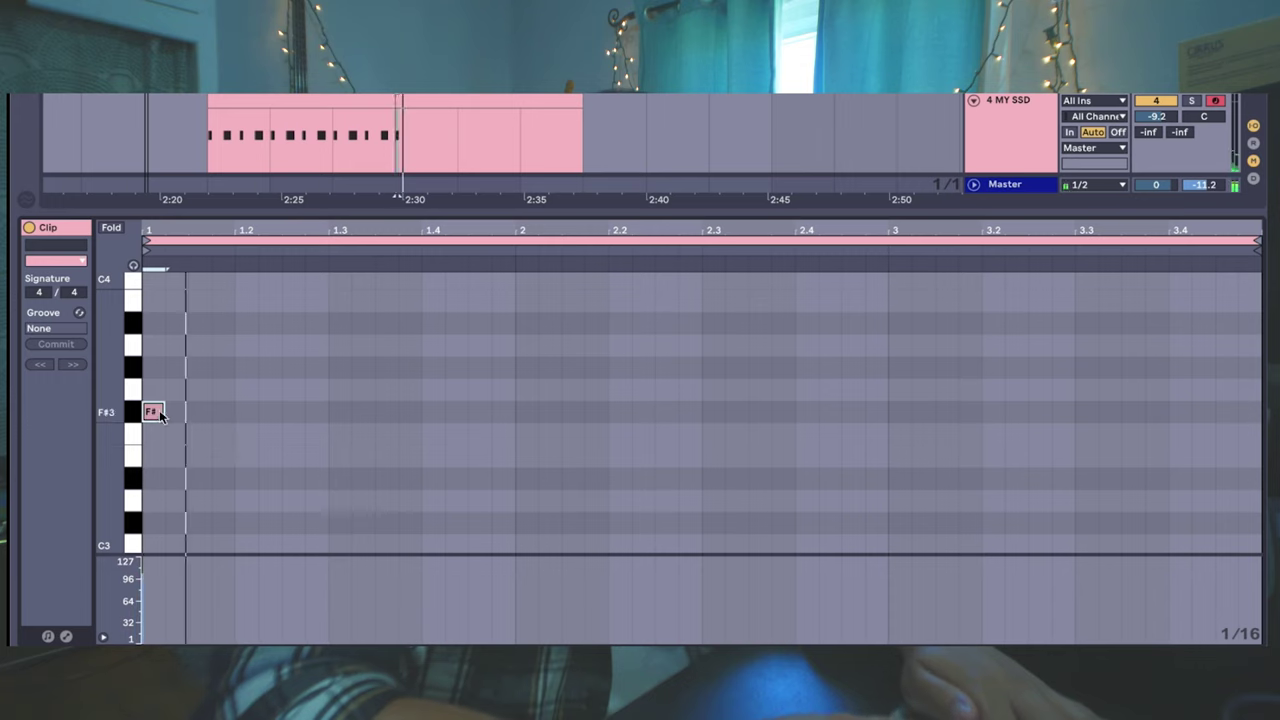
Step: Enable note preview and transpose the second clip's first note down to D1
key(Down)
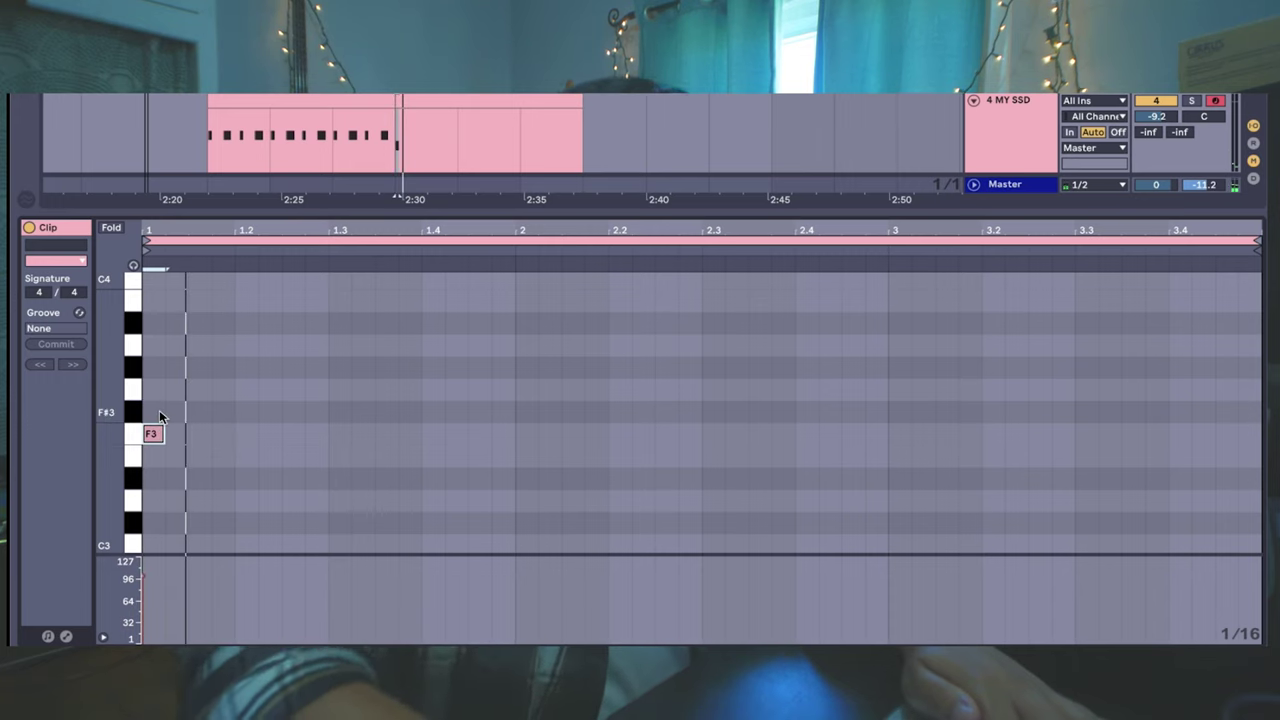
click(133, 264)
key(space)
key(Down)
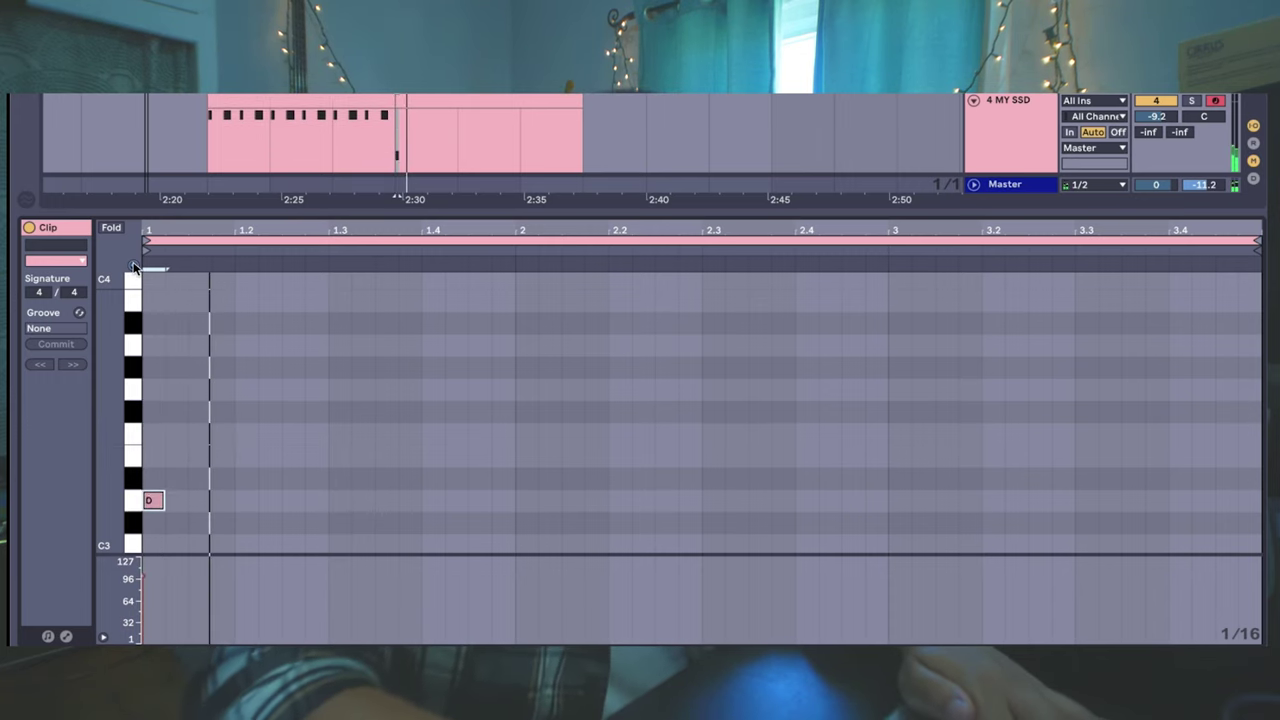
key(Down)
key(Down)
key(Down)
key(Down)
key(Down)
key(Down)
key(Down)
key(Down)
key(Down)
key(Down)
key(Down)
key(Down)
key(Down)
key(Down)
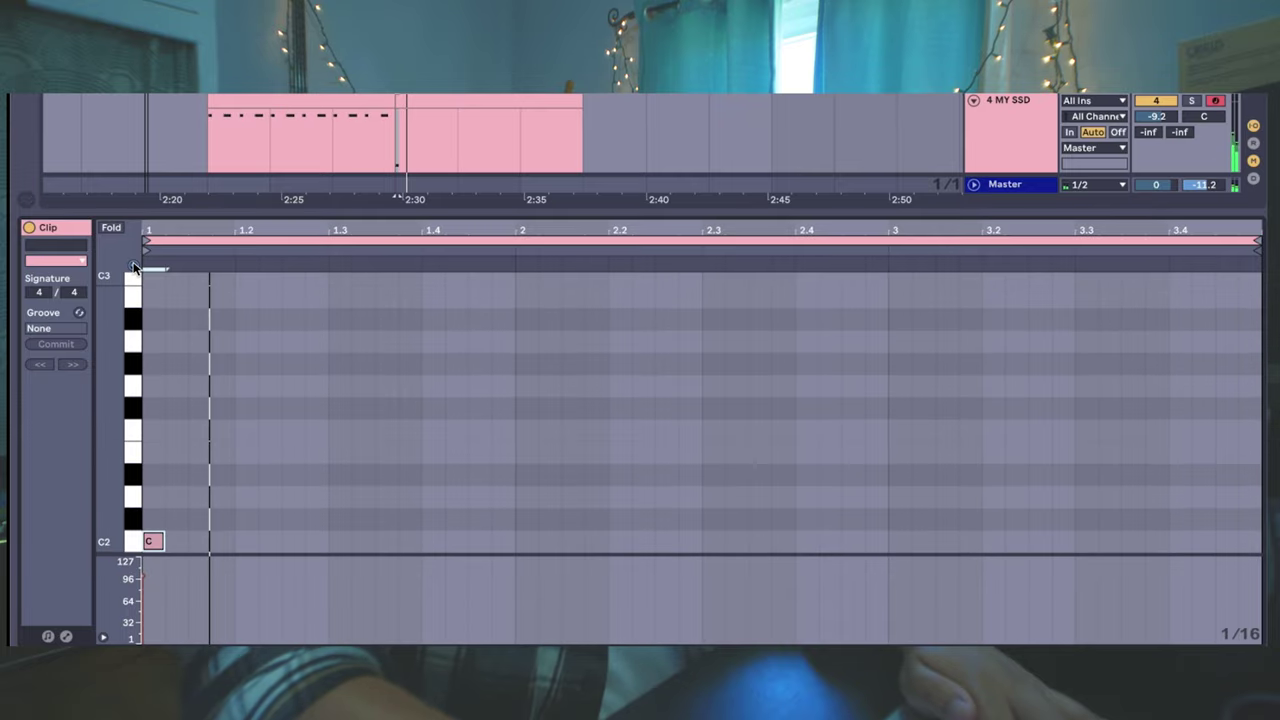
key(Down)
key(Down)
key(Down)
key(Down)
key(Down)
key(Down)
key(Down)
key(Down)
key(Down)
key(Down)
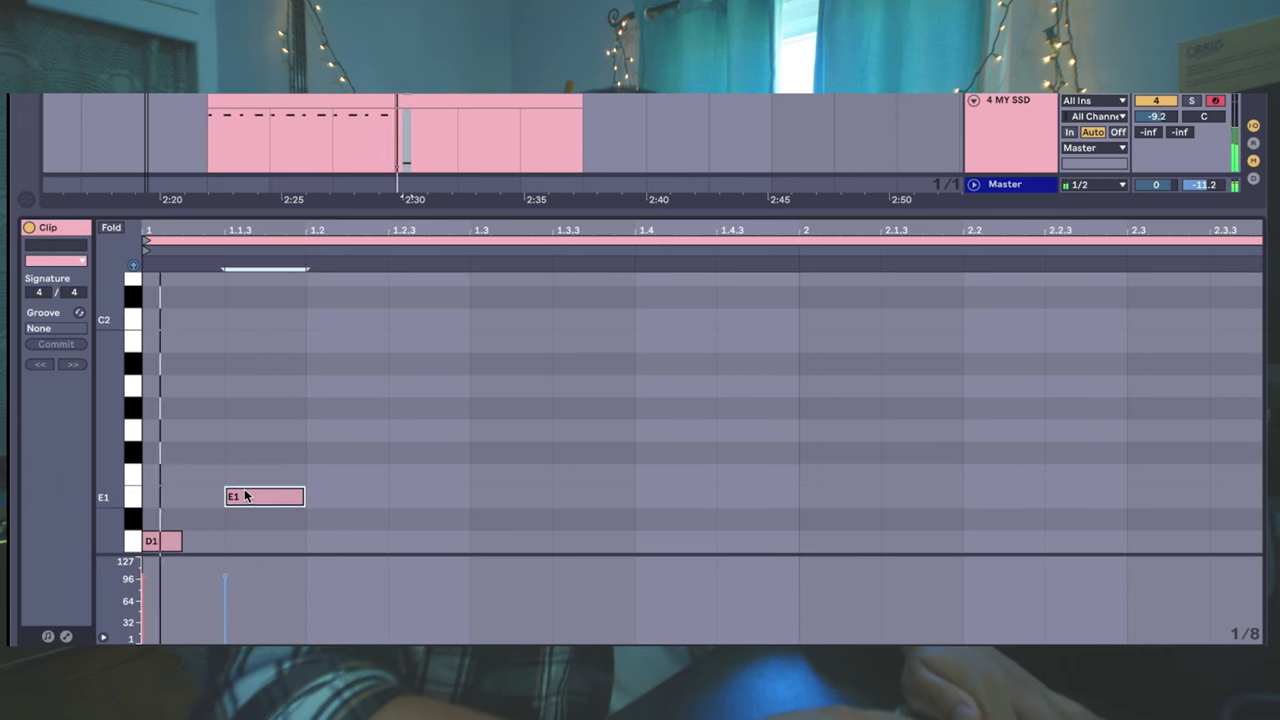
Step: Replace the E1 note with two eighth-note A1 notes at beats 1.1.3 and 1.2
key(Delete)
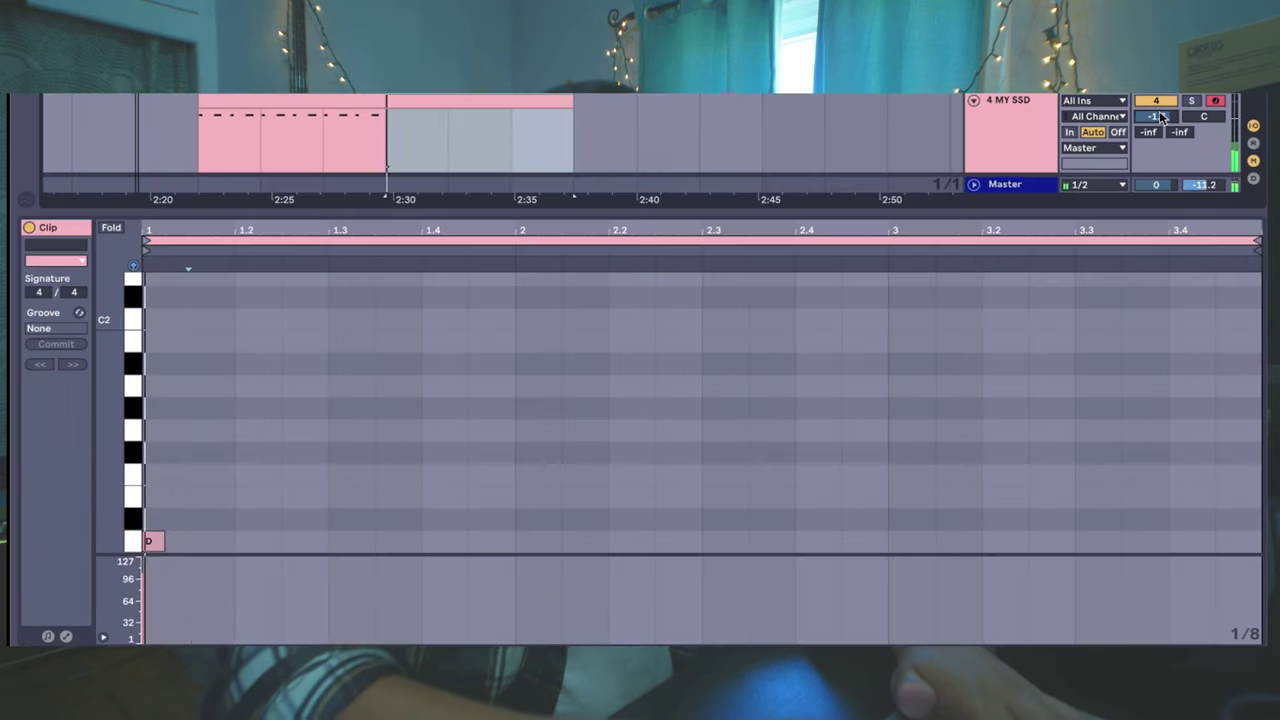
double_click(210, 427)
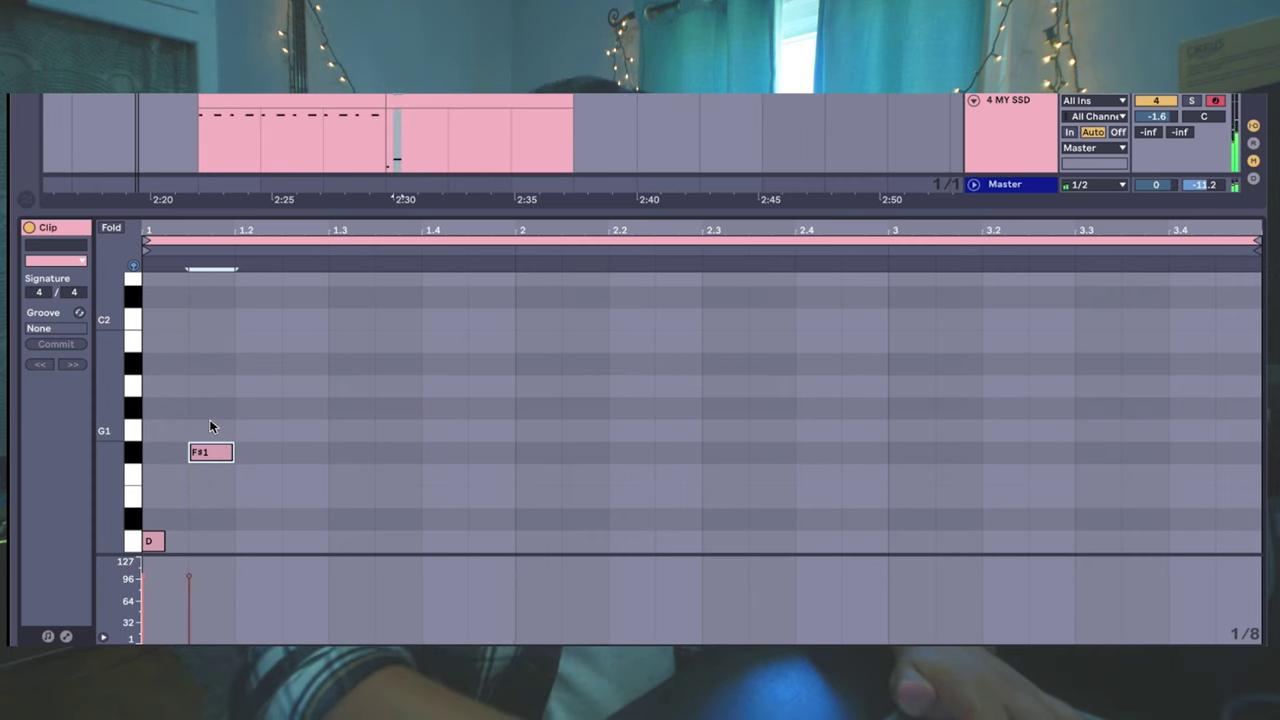
key(Up)
key(Up)
key(Up)
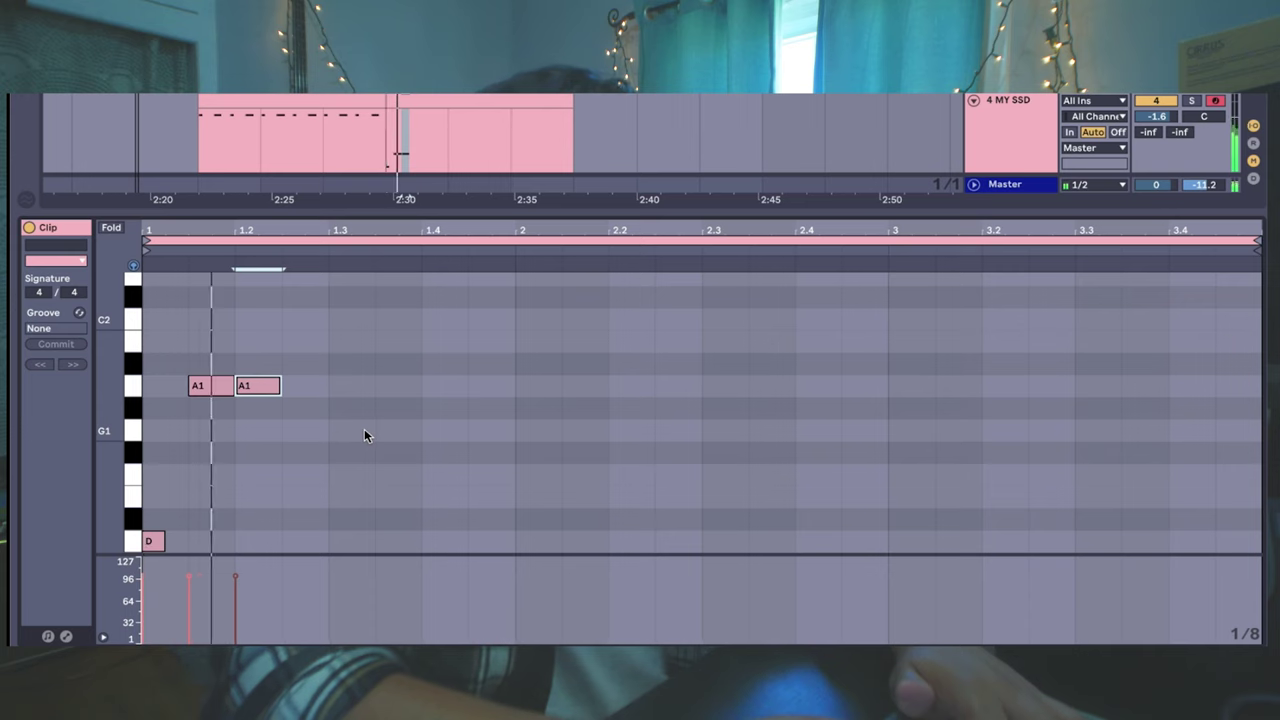
Step: Add an eighth-note D1 at beat 1.2.3 and eighth-note A1 notes at beats 1.3 and 1.3.3
double_click(296, 541)
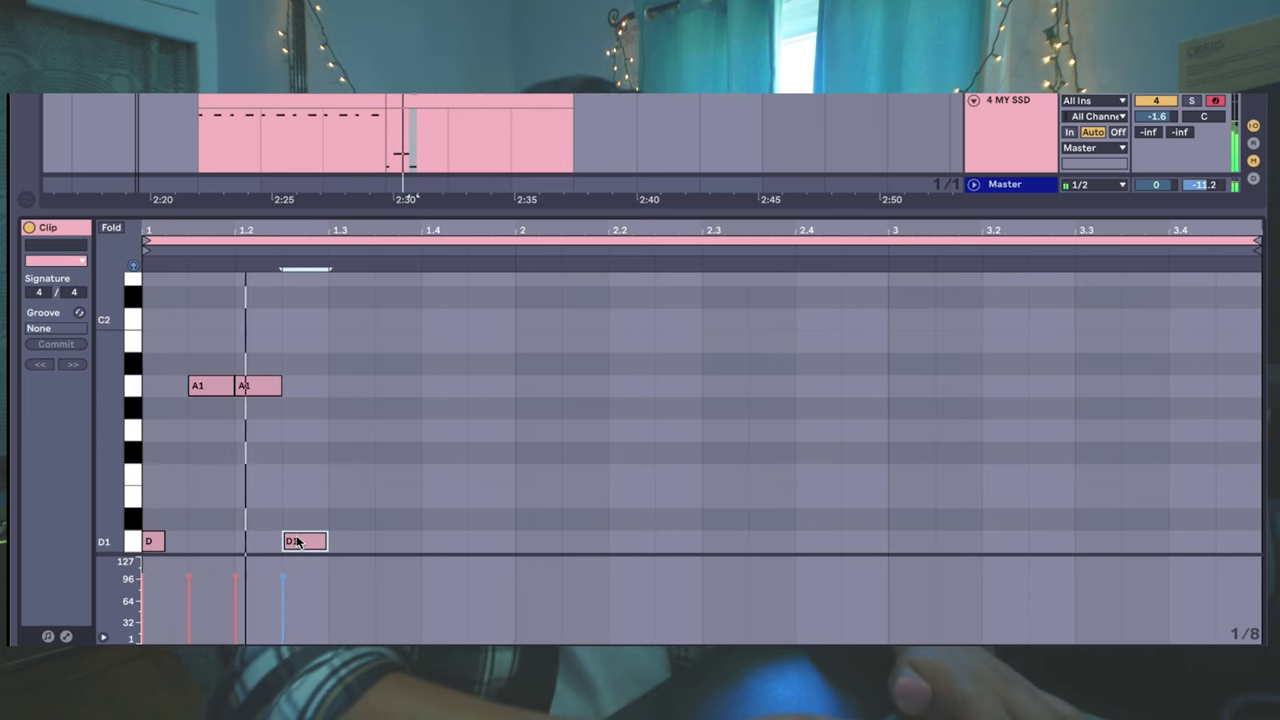
double_click(351, 391)
double_click(392, 391)
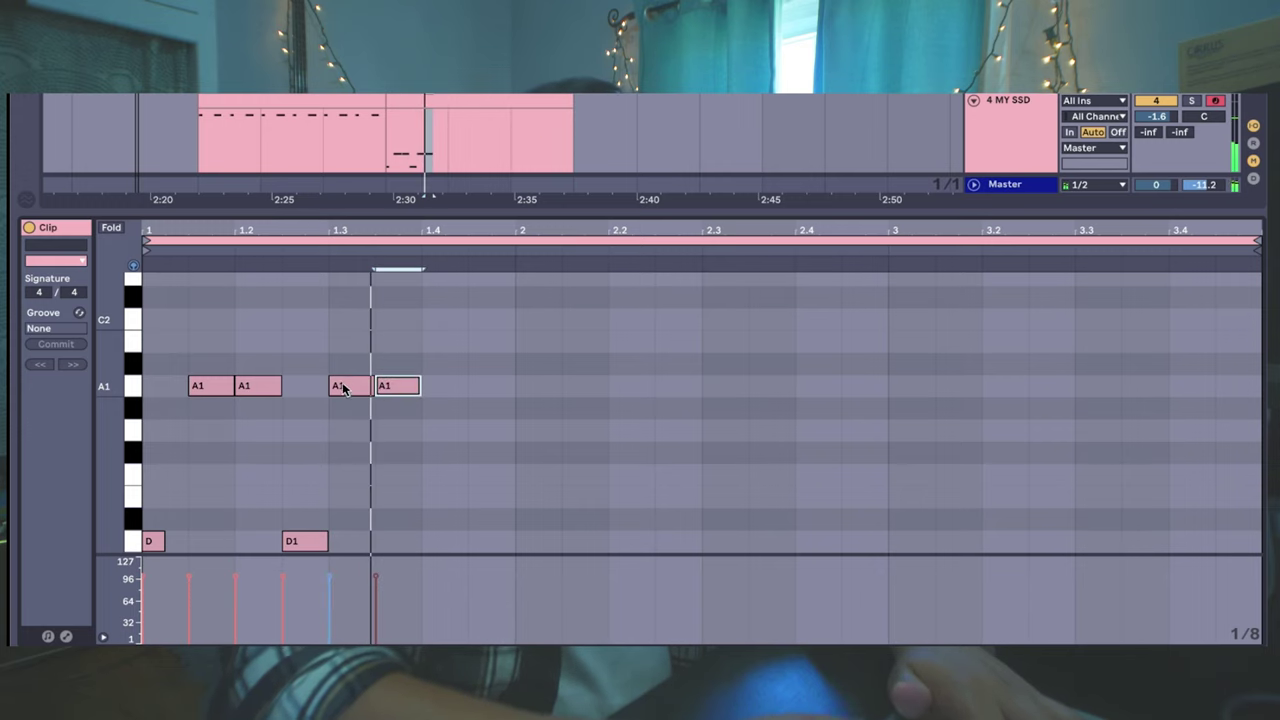
Step: Delete the two A1 notes at beats 1.3 and 1.3.3
drag(245, 233, 328, 230)
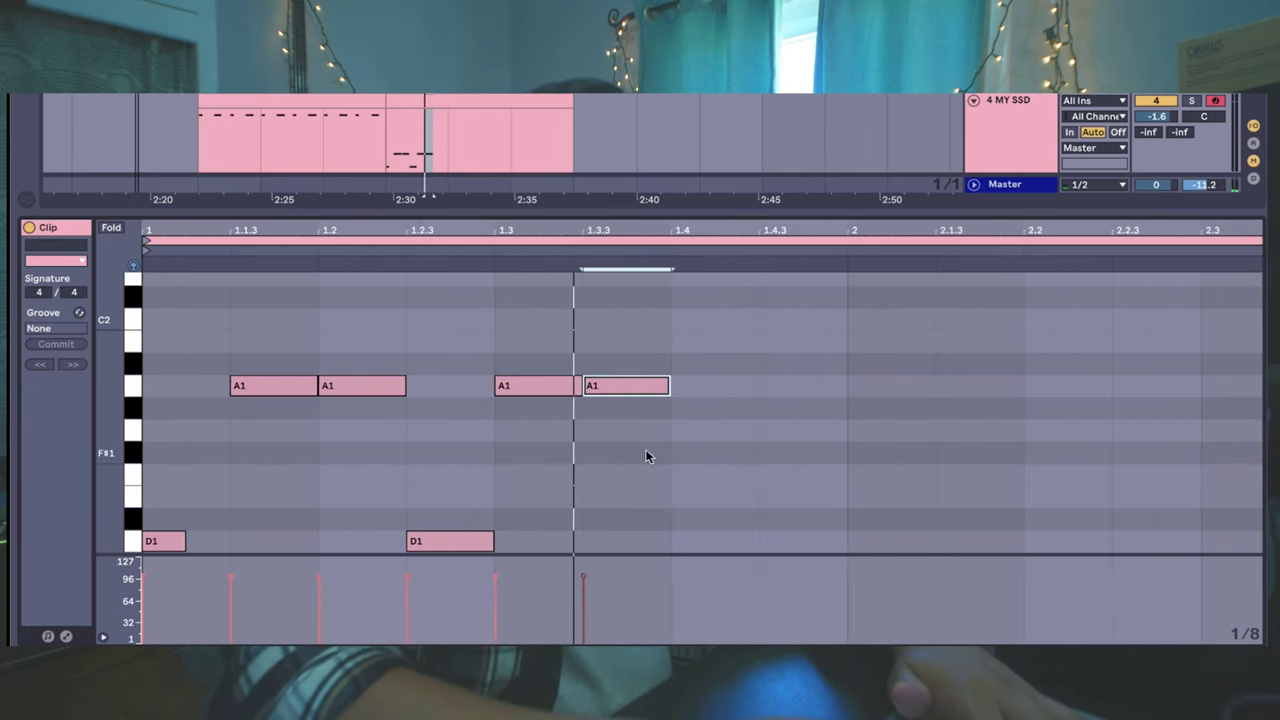
drag(646, 451, 551, 366)
key(Delete)
double_click(551, 366)
key(Delete)
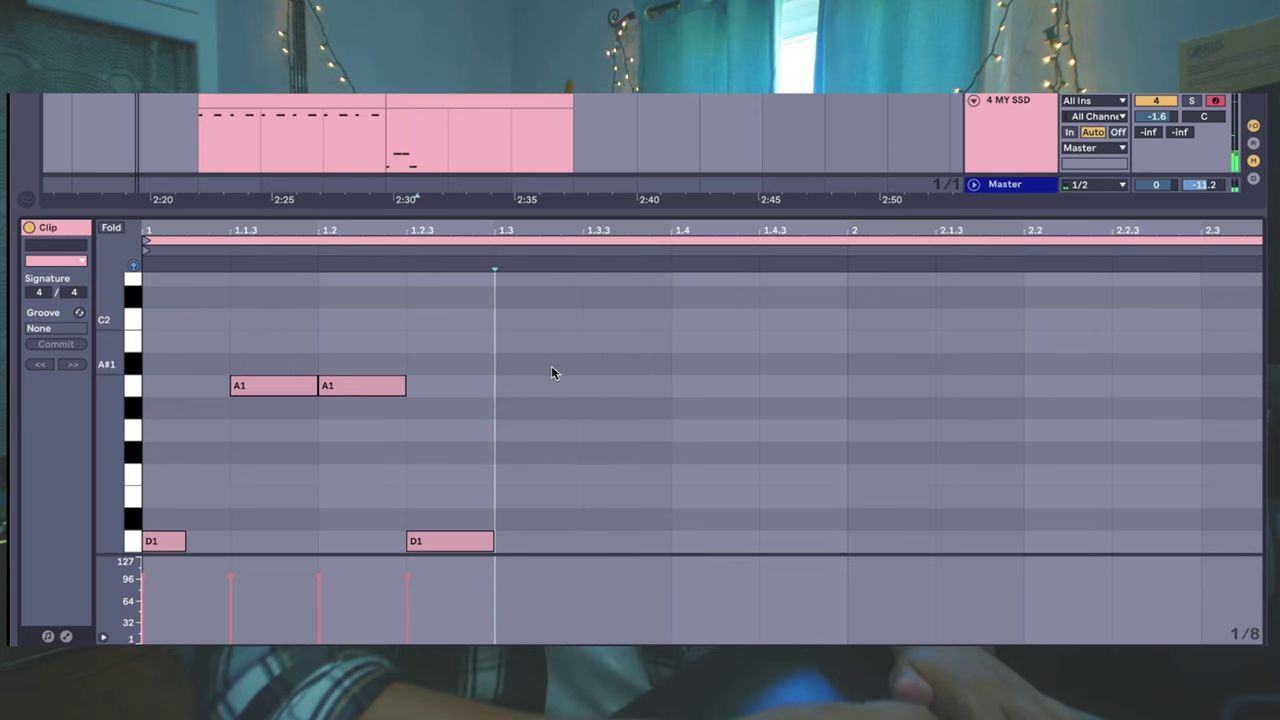
Step: Set the grid to 1/16 and add sixteenth-note A1 notes at positions 1.2.4 and 1.3.2
right_click(551, 371)
click(681, 618)
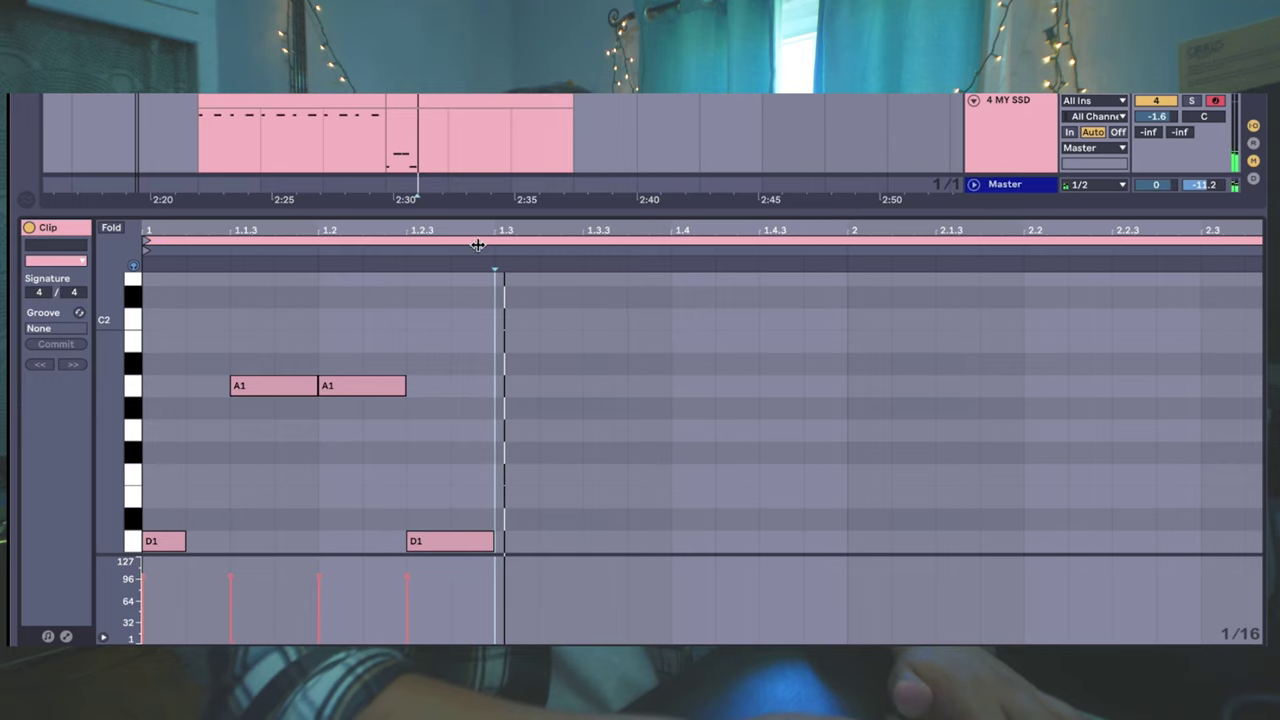
drag(470, 234, 682, 263)
key(space)
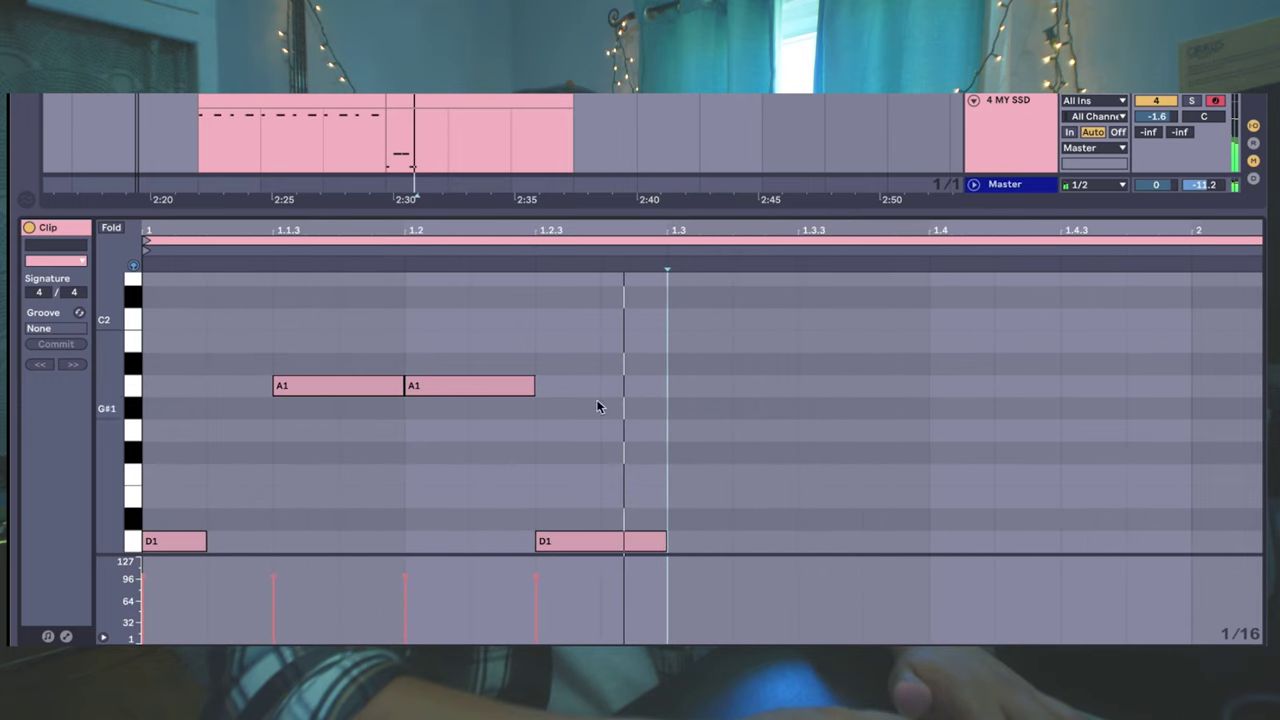
double_click(626, 388)
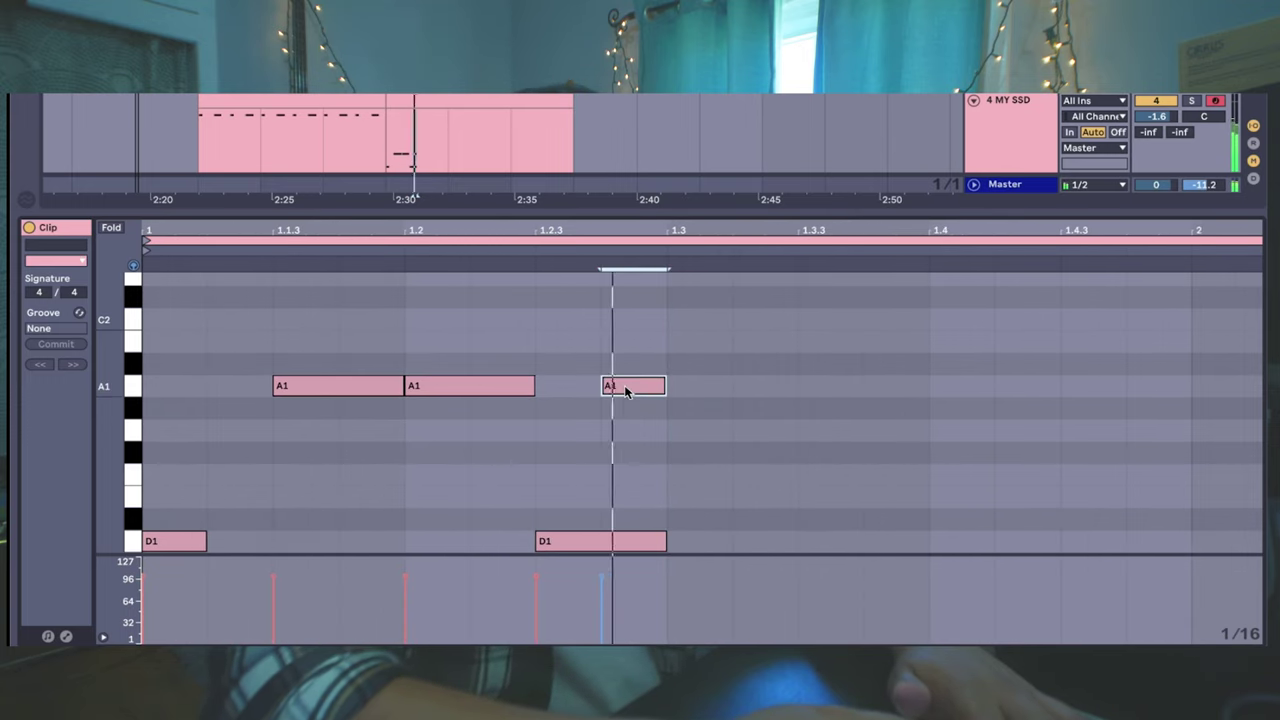
double_click(705, 390)
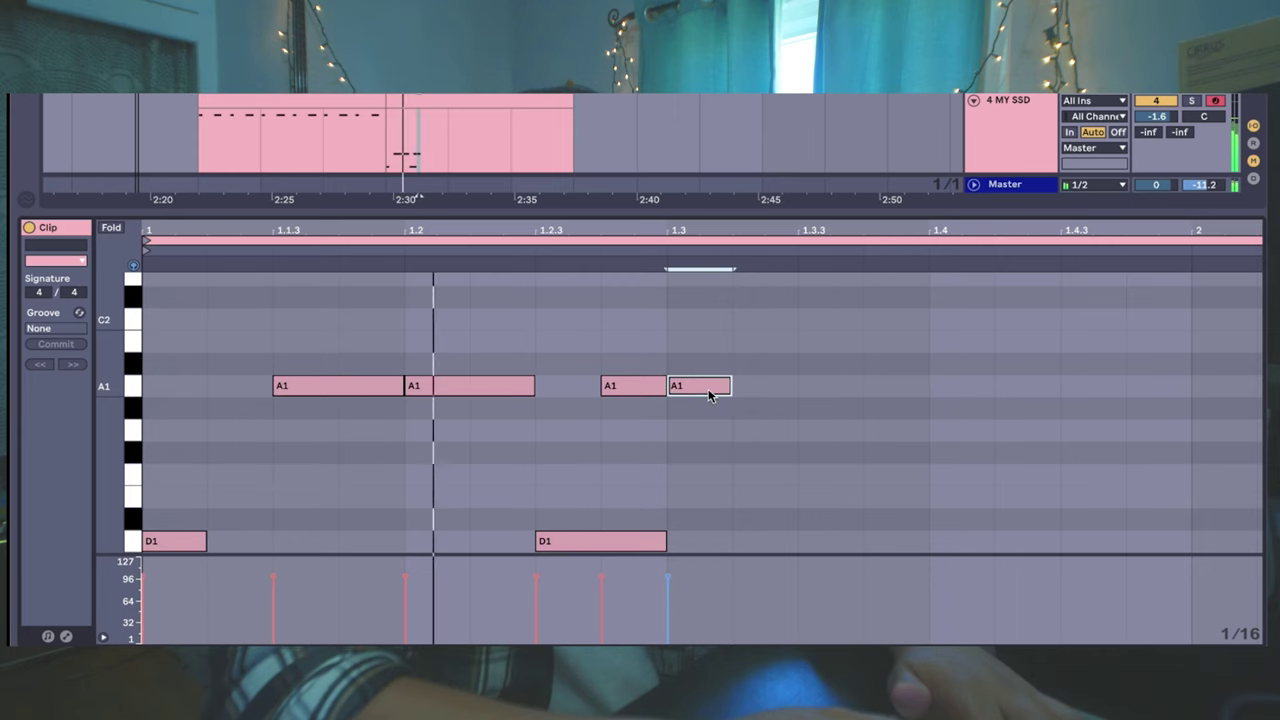
drag(706, 393, 771, 391)
key(space)
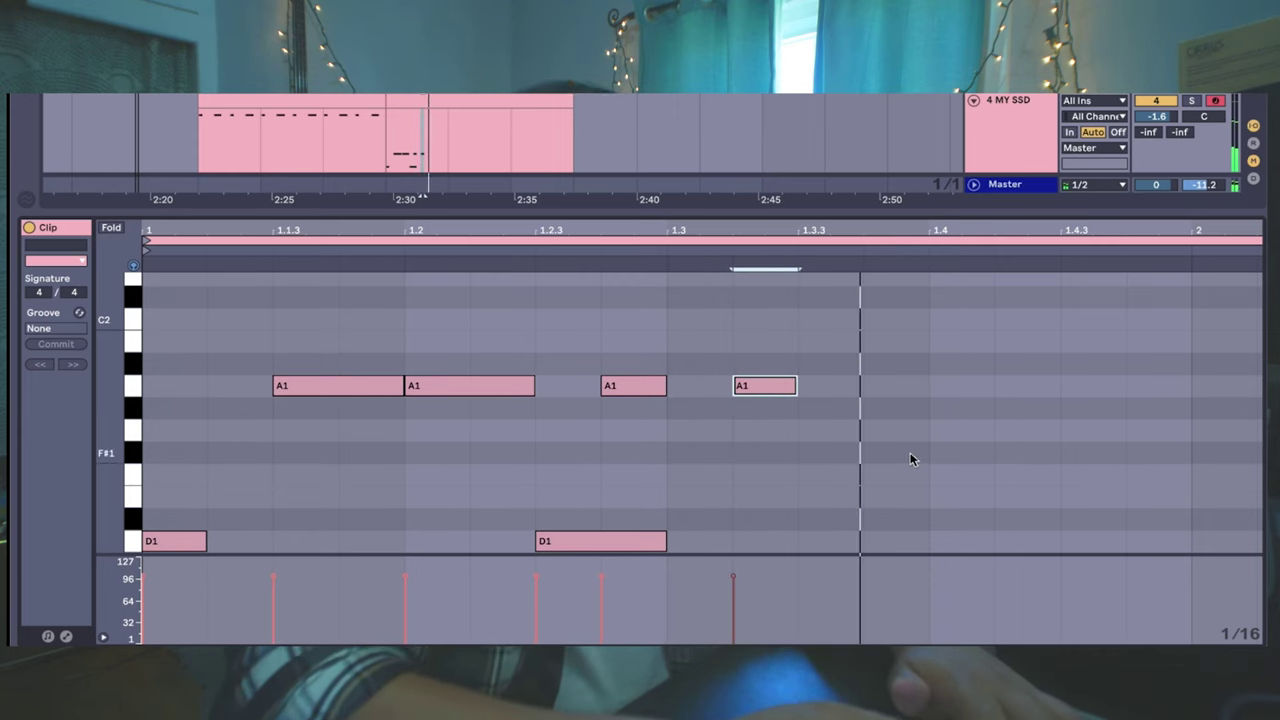
Step: Play back the pattern and add a sixteenth-note D1 at position 1.3.4
key(space)
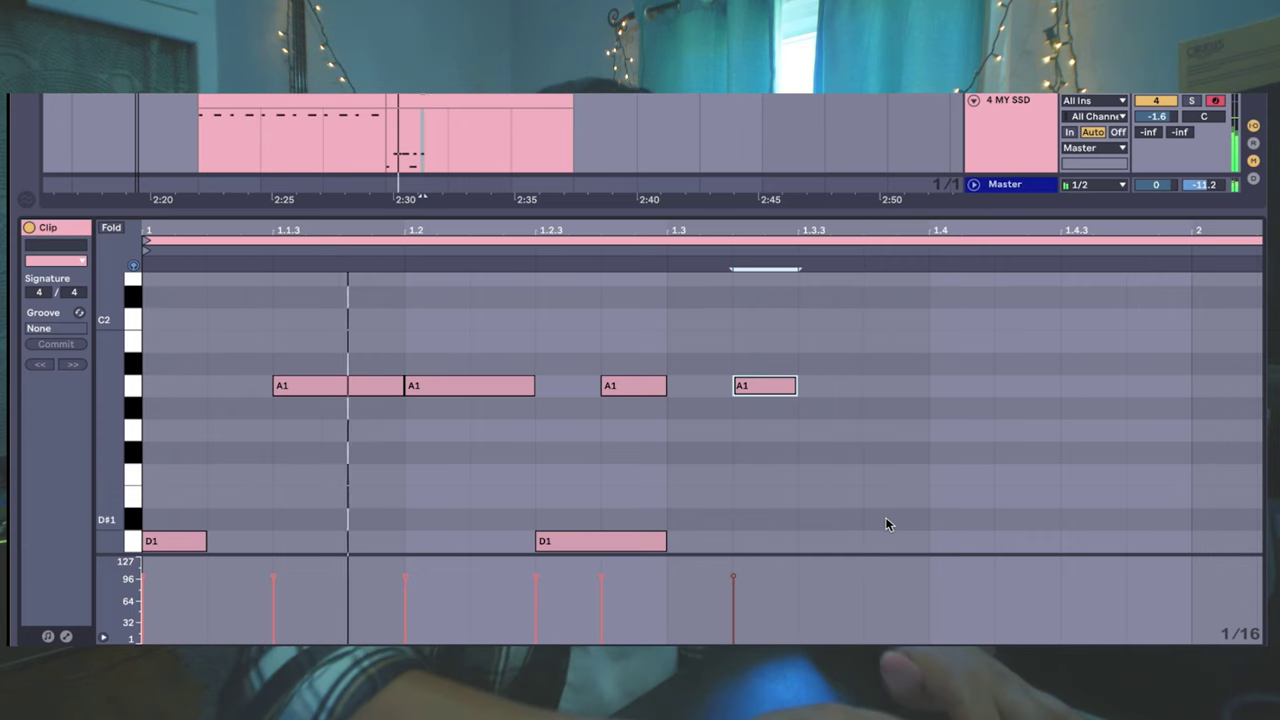
key(space)
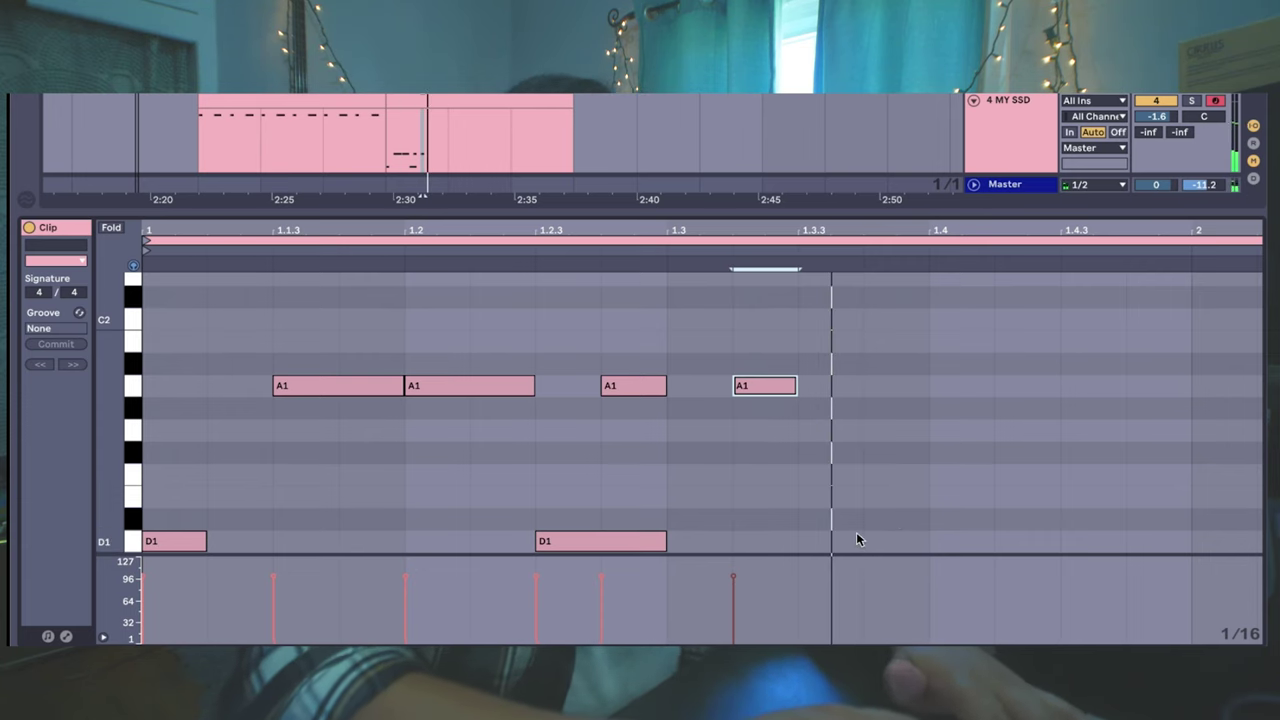
double_click(857, 538)
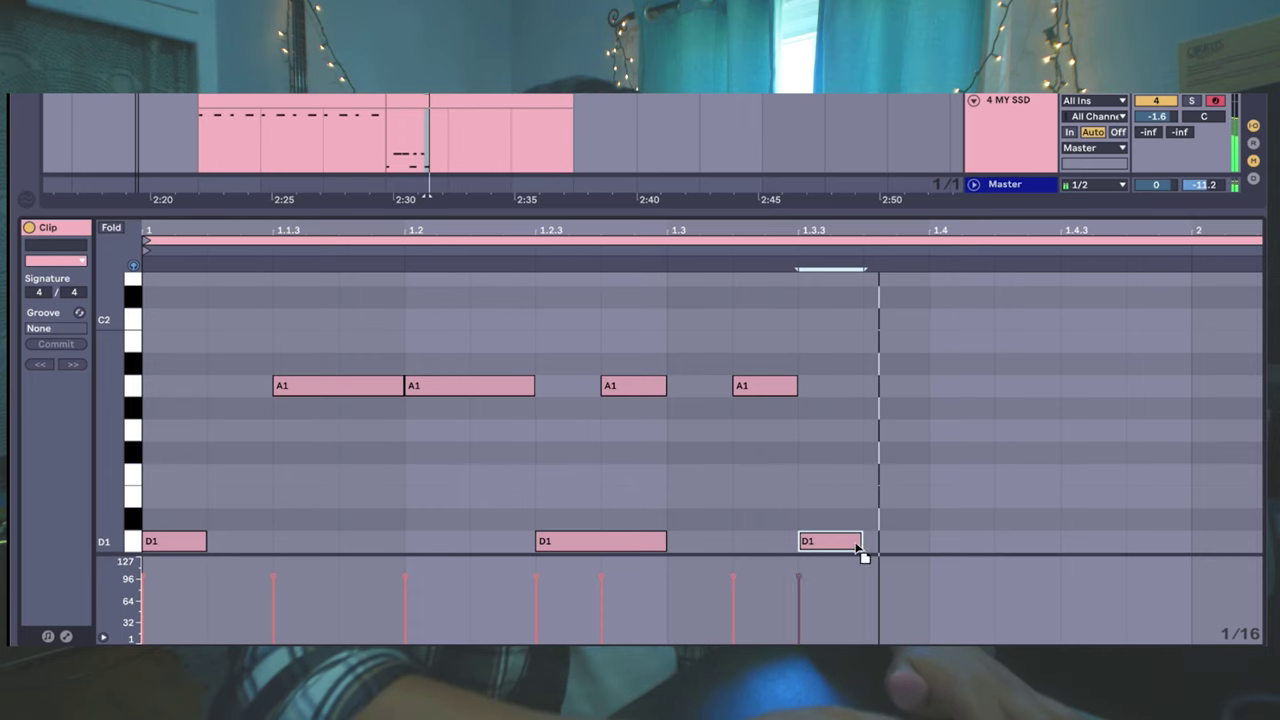
drag(858, 548, 923, 548)
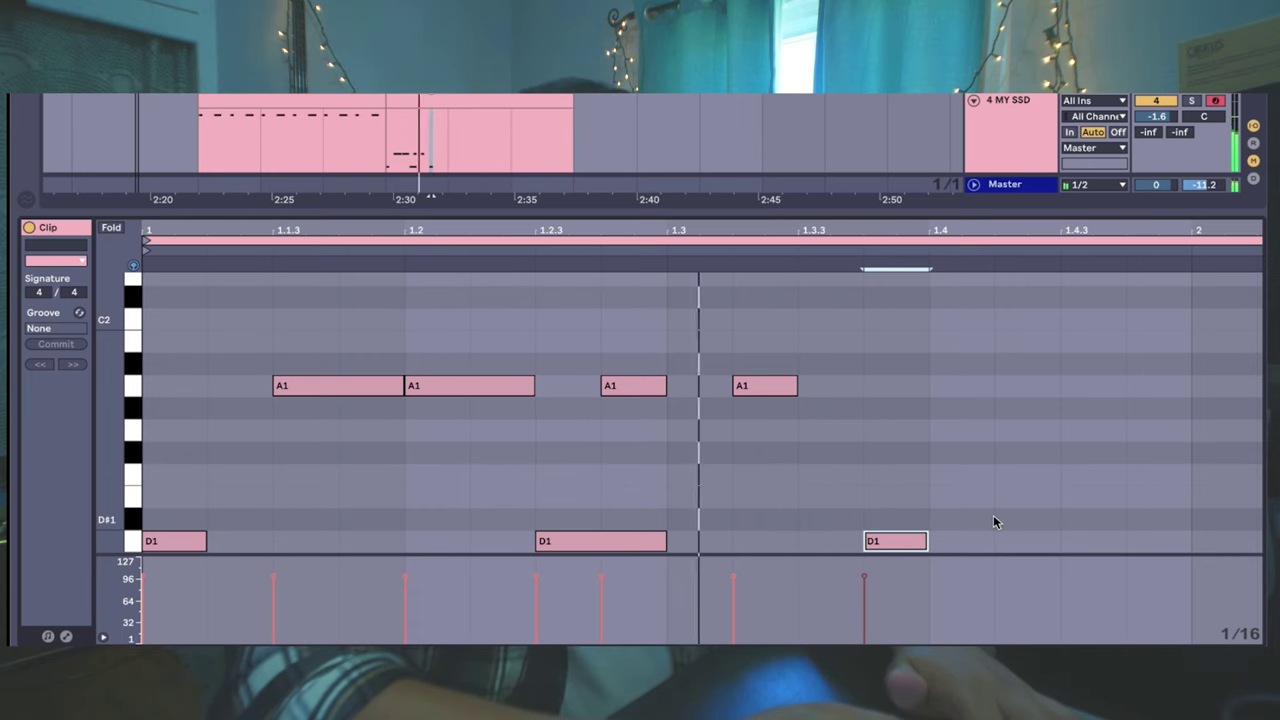
Step: Add a sixteenth-note A1 at beat 1.4 and sixteenth-note F1 notes at positions 1.4.2 and 1.4.4
double_click(965, 389)
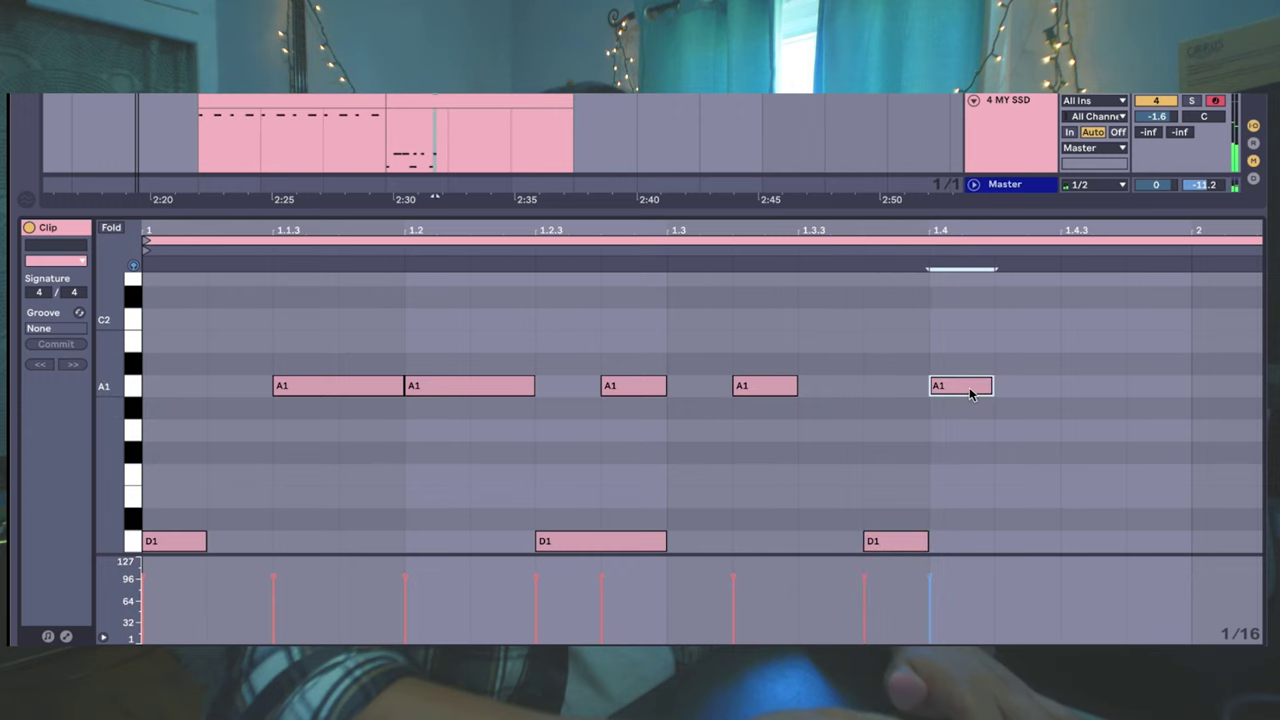
double_click(1054, 472)
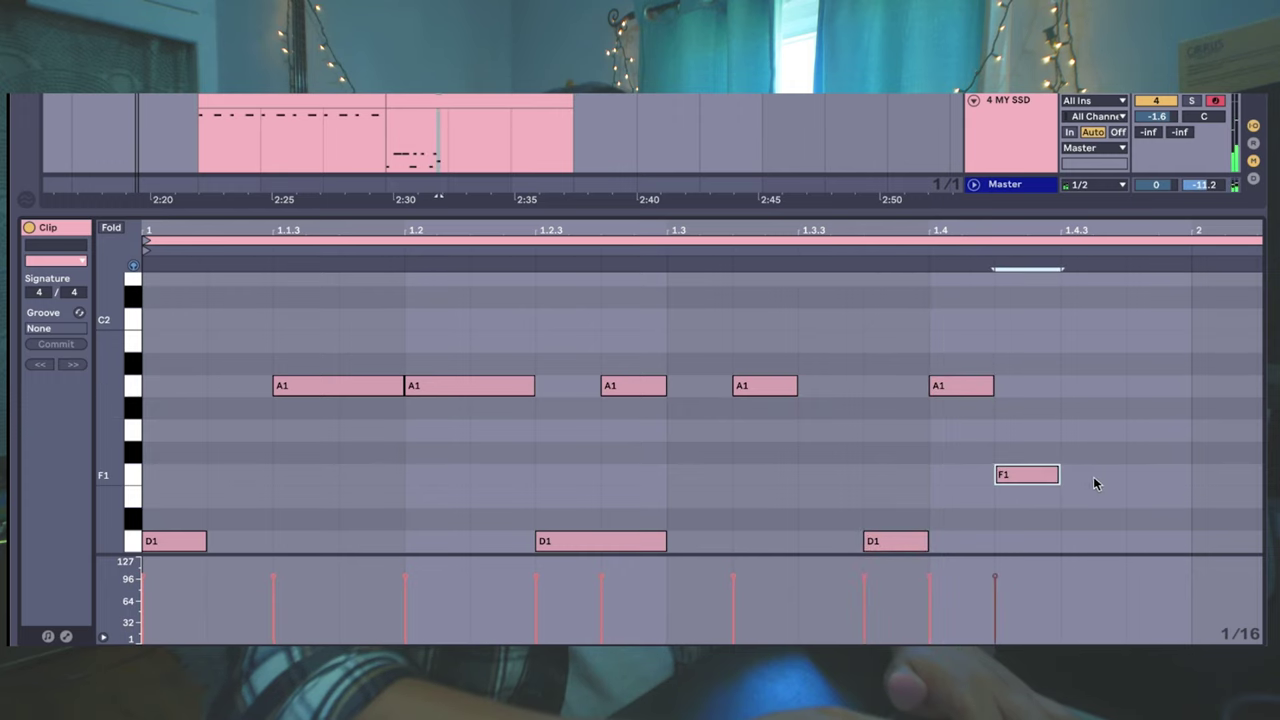
scroll(1147, 480, right, 5)
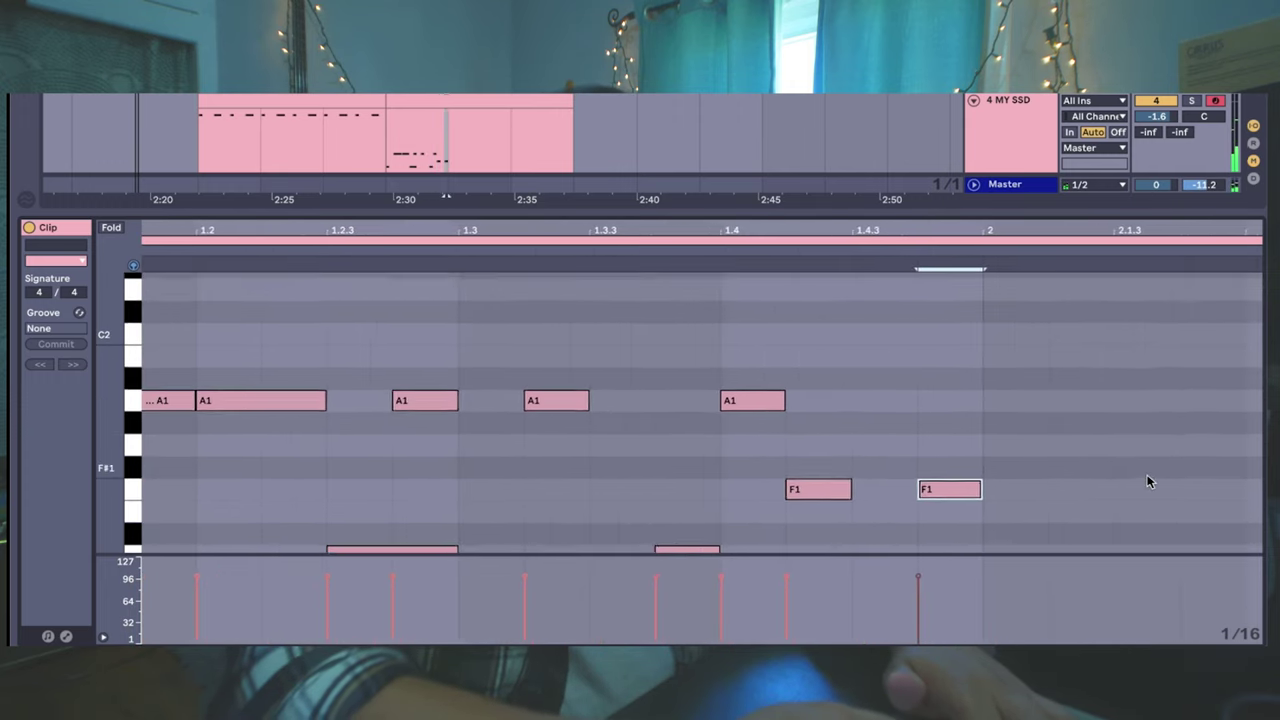
scroll(1147, 480, down, 2)
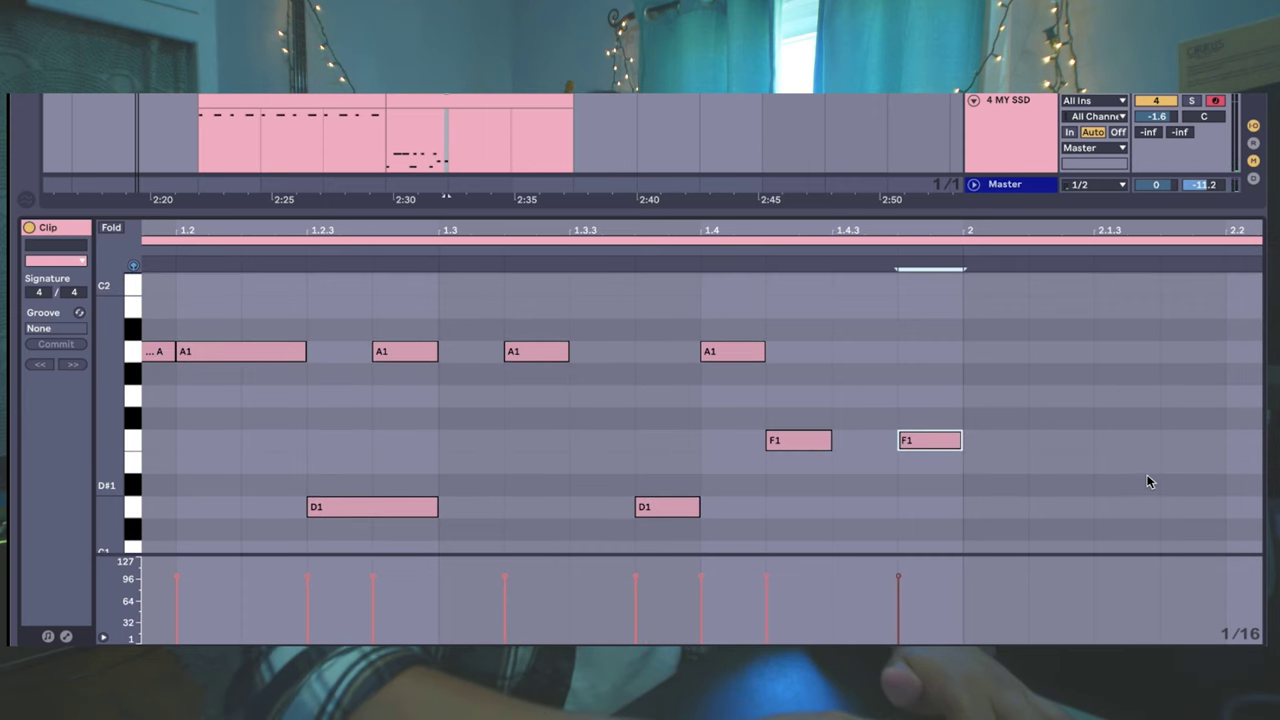
Step: Play back the end of the pattern and solo the 4 MY SSD track to hear it alone
drag(961, 227, 818, 227)
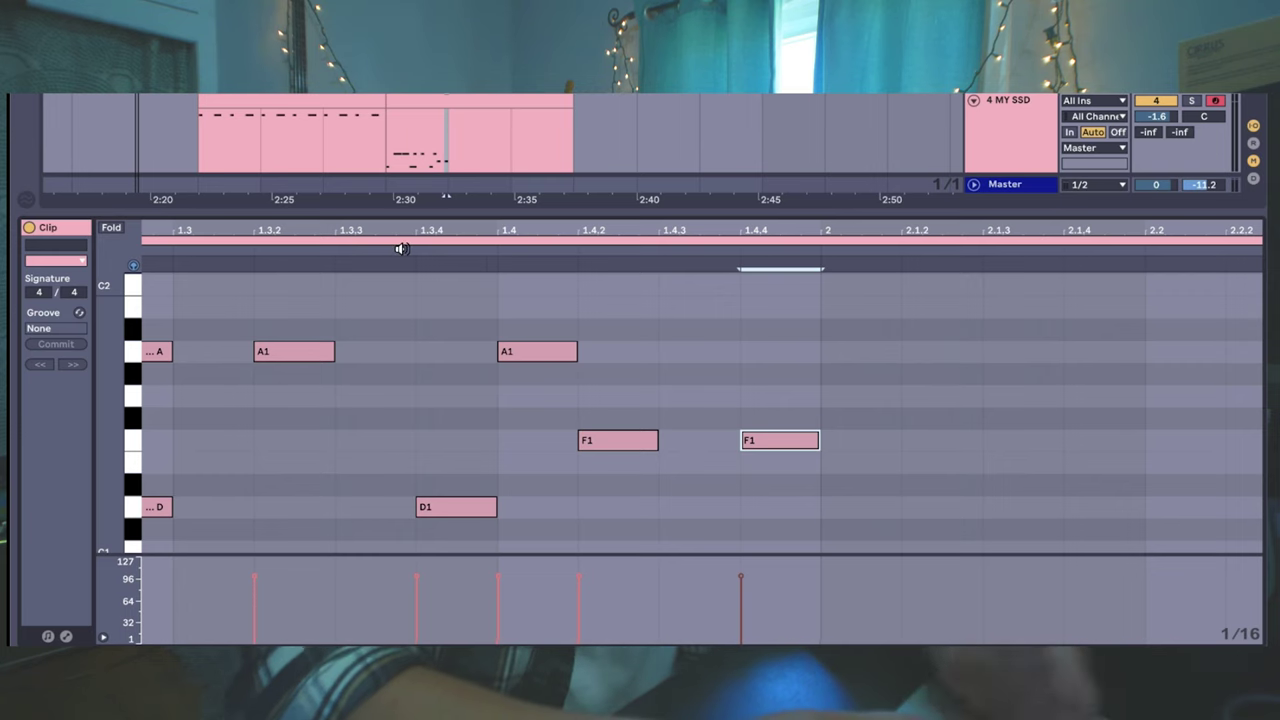
key(space)
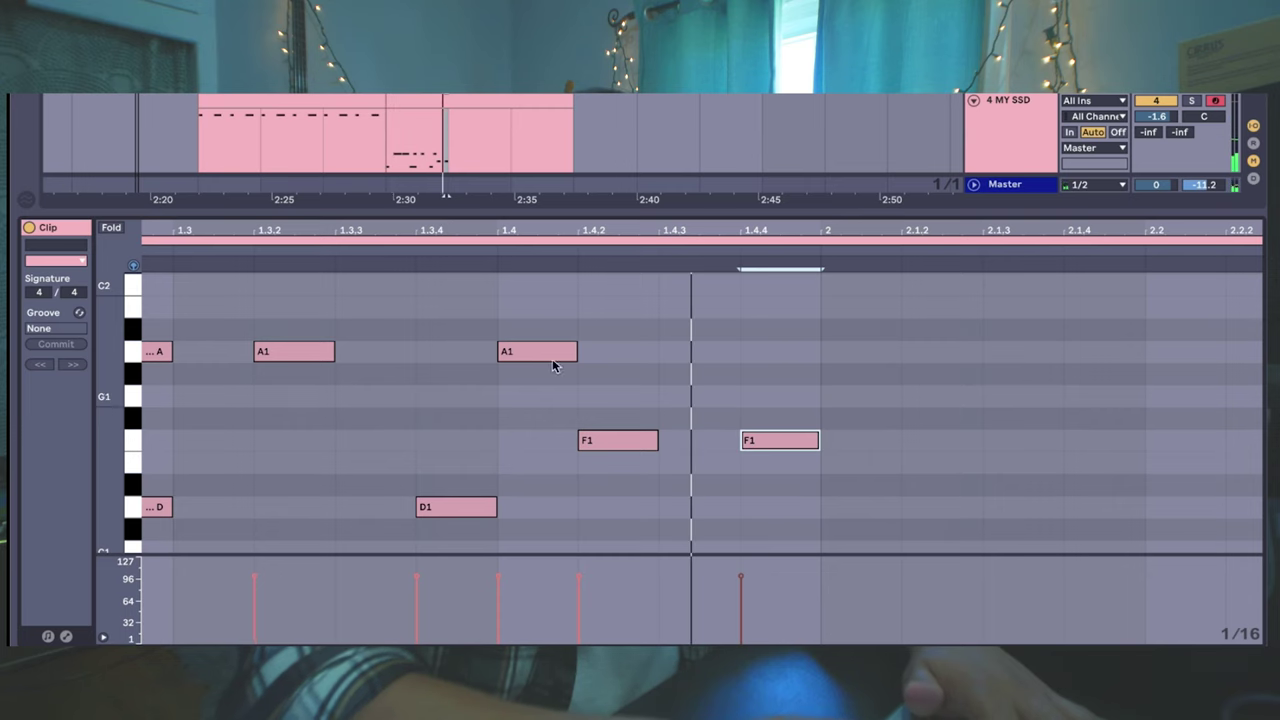
click(1192, 101)
key(space)
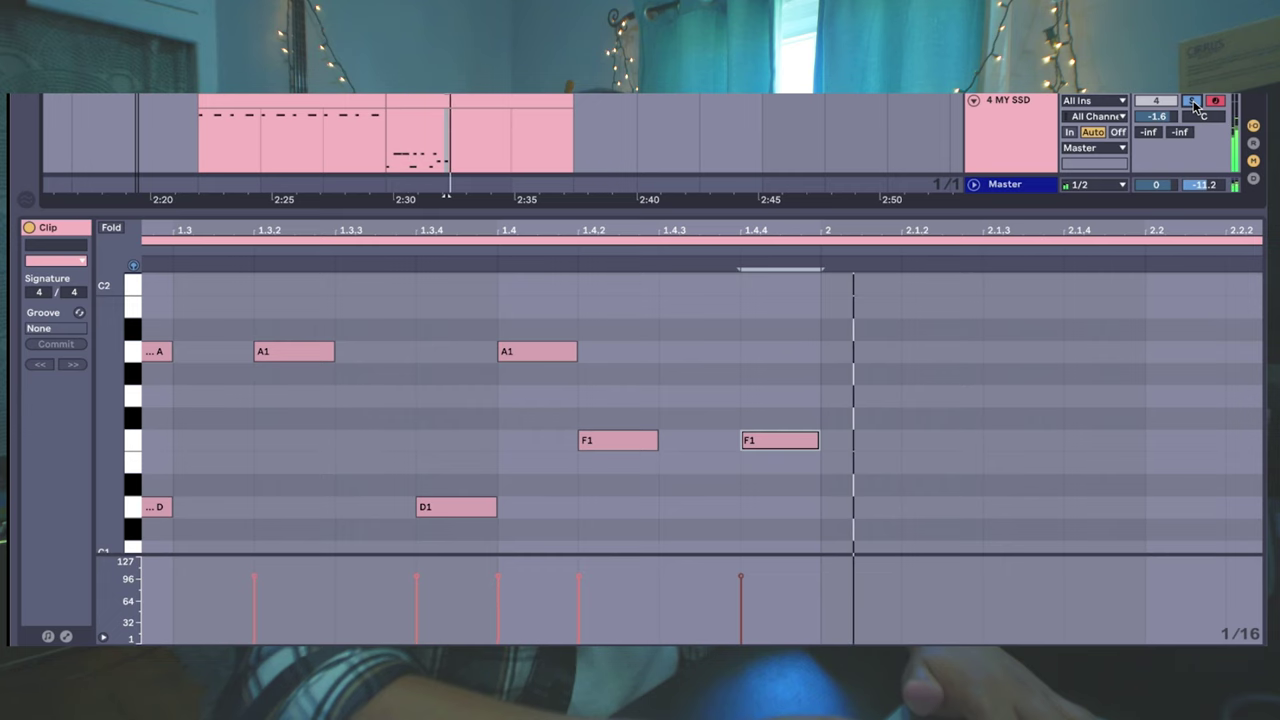
Step: Move the last F1 note one sixteenth earlier to position 1.4.3 and play back the pattern
key(Left)
scroll(762, 487, left, 2)
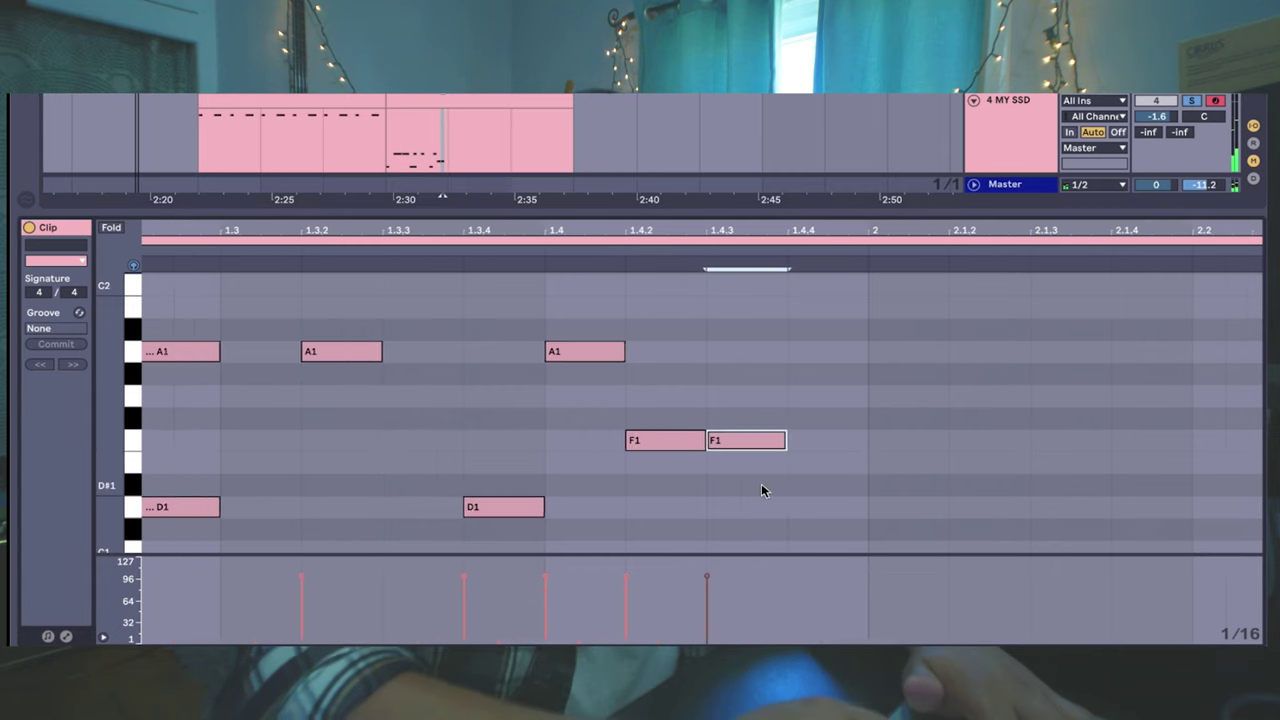
key(space)
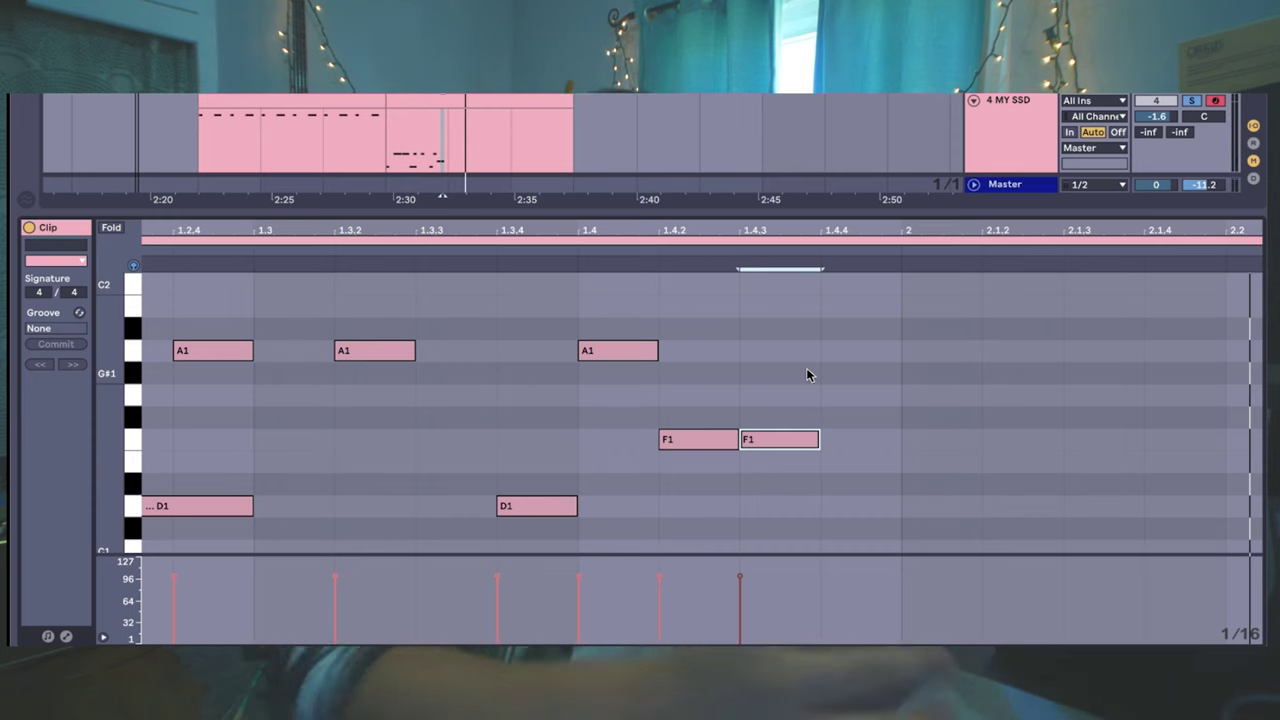
Step: Play the arrangement with the drums group soloed for comparison, and solo the 4 MY SSD track again
click(1255, 657)
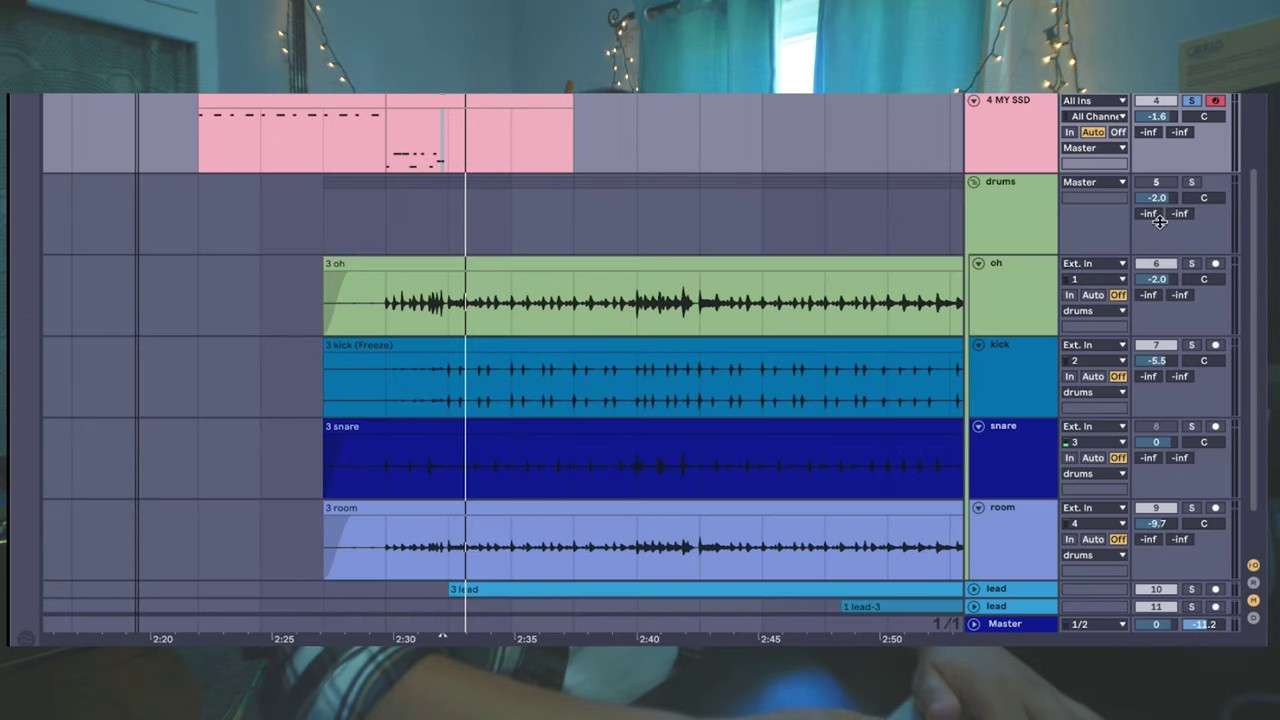
click(1191, 184)
key(space)
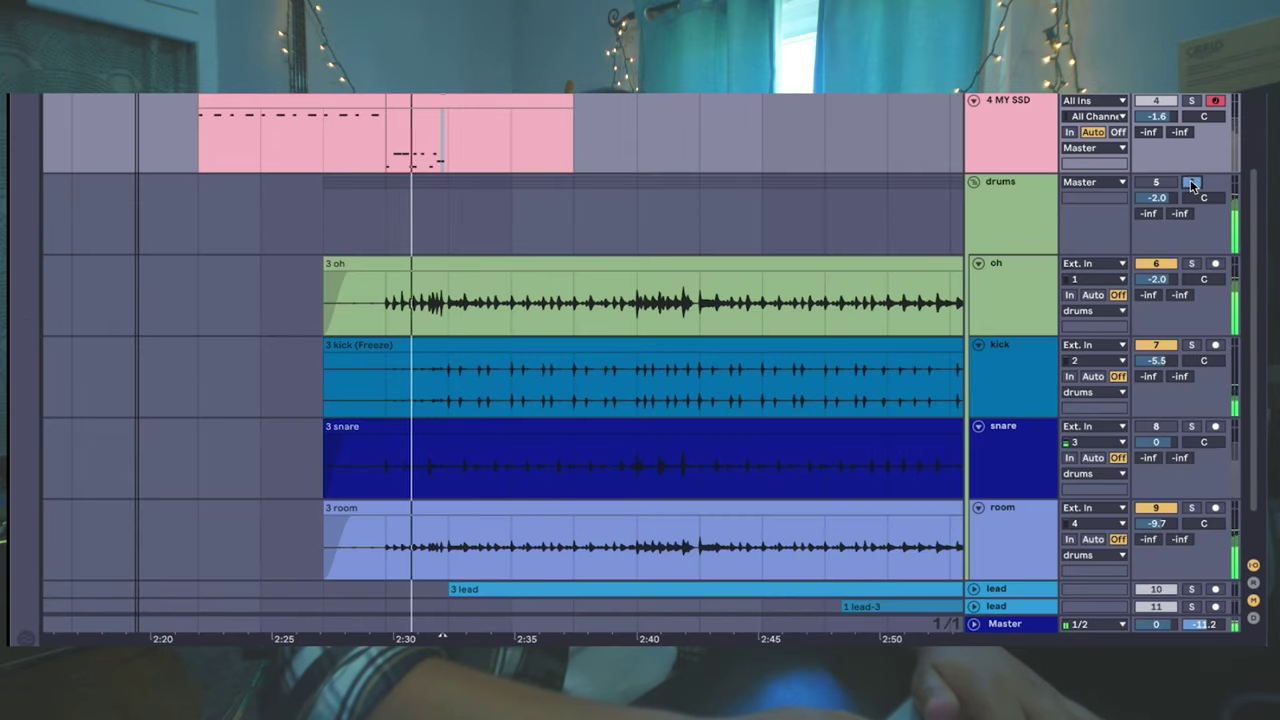
click(1191, 184)
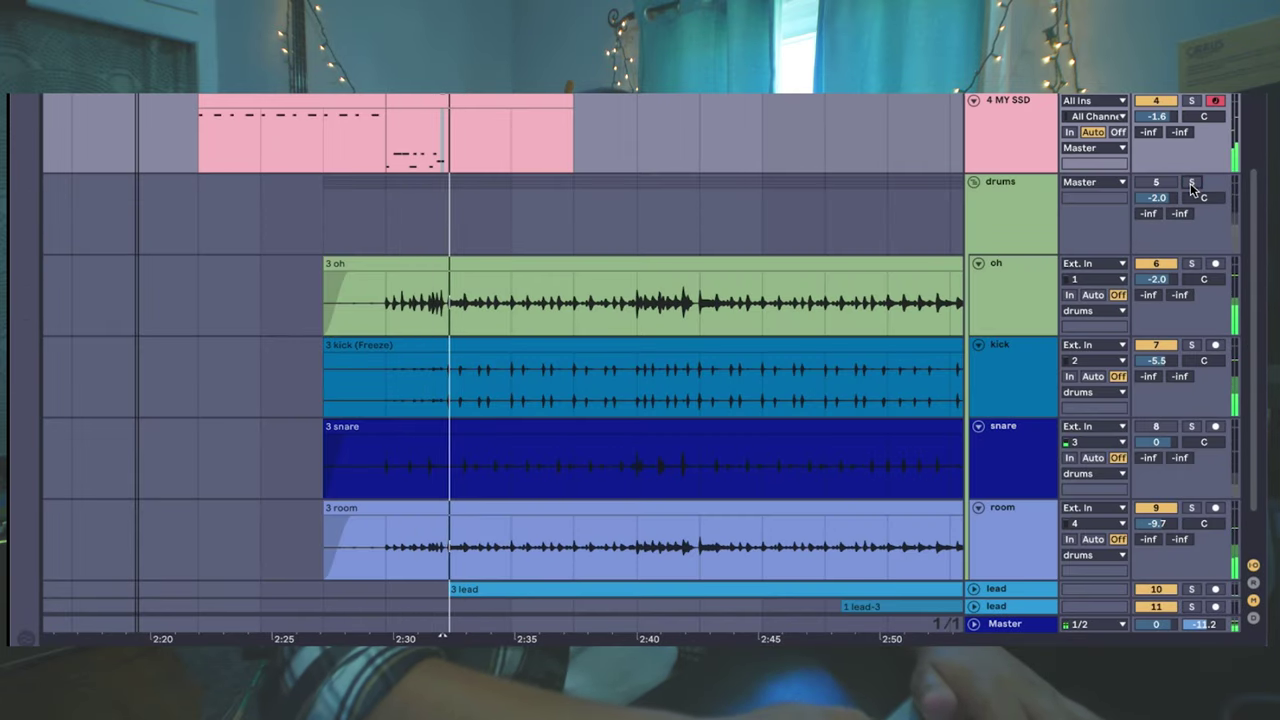
click(1191, 101)
key(space)
Step: Delete the empty remainder after the programmed notes on 4 MY SSD and recolour the remaining one-bar clip blue
drag(451, 132, 554, 154)
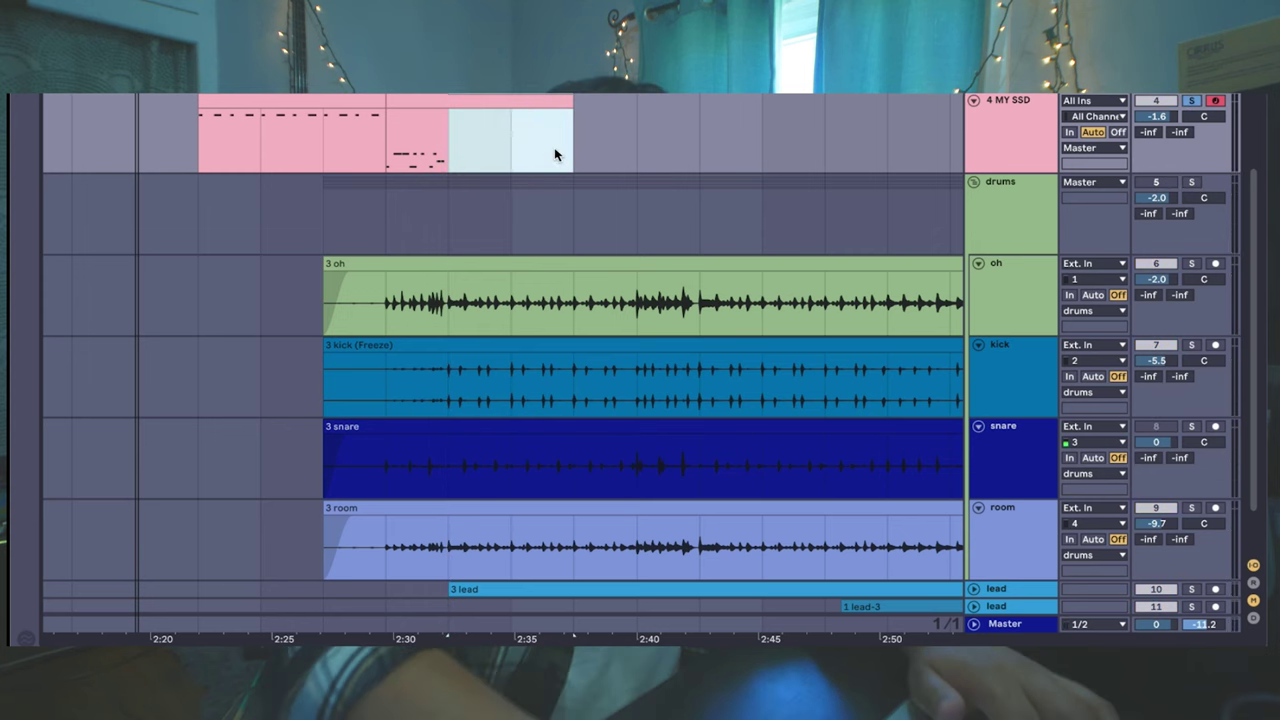
key(Delete)
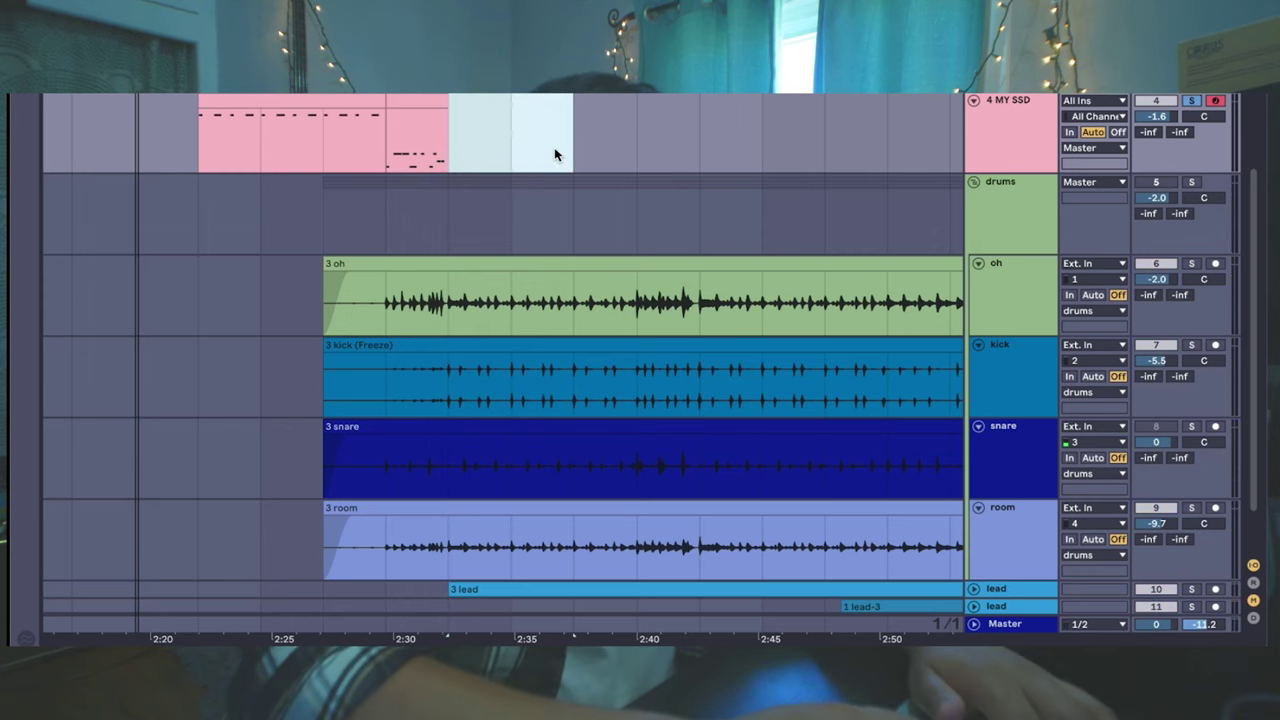
right_click(425, 116)
click(584, 423)
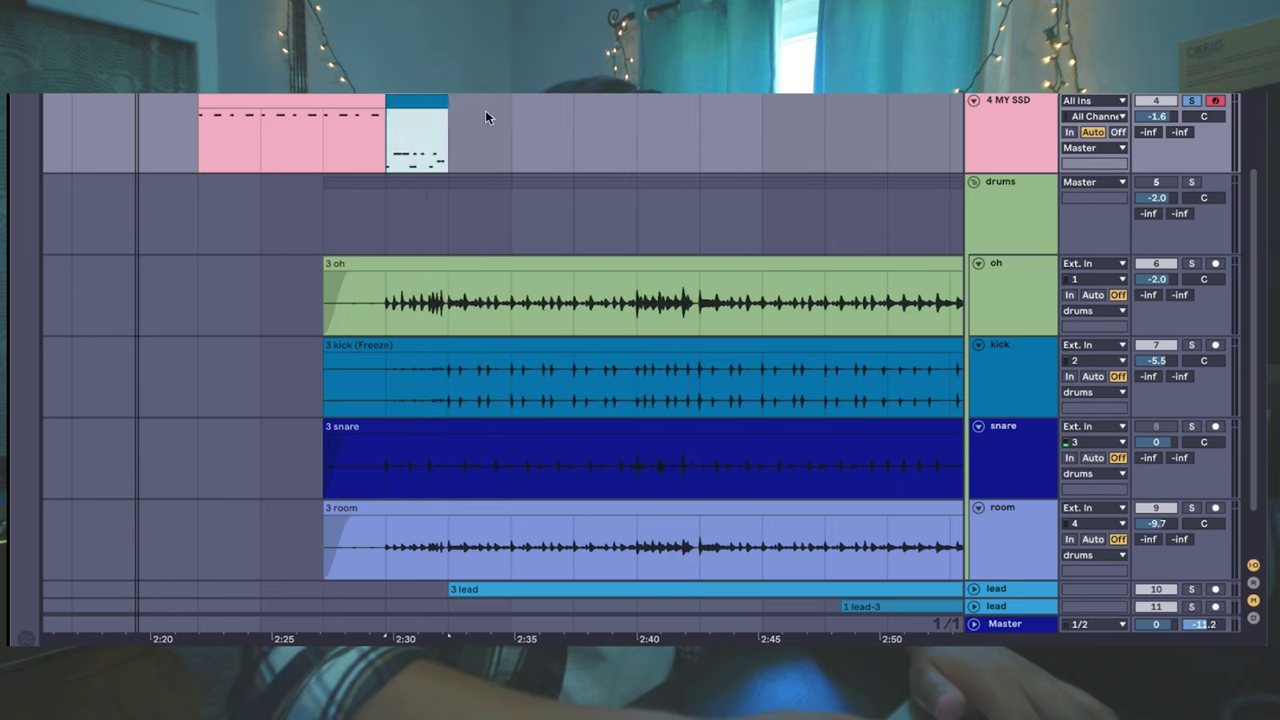
Step: Insert an empty MIDI clip on 4 MY SSD from the blue clip's end to the end of the recorded drum clips
drag(502, 134, 580, 143)
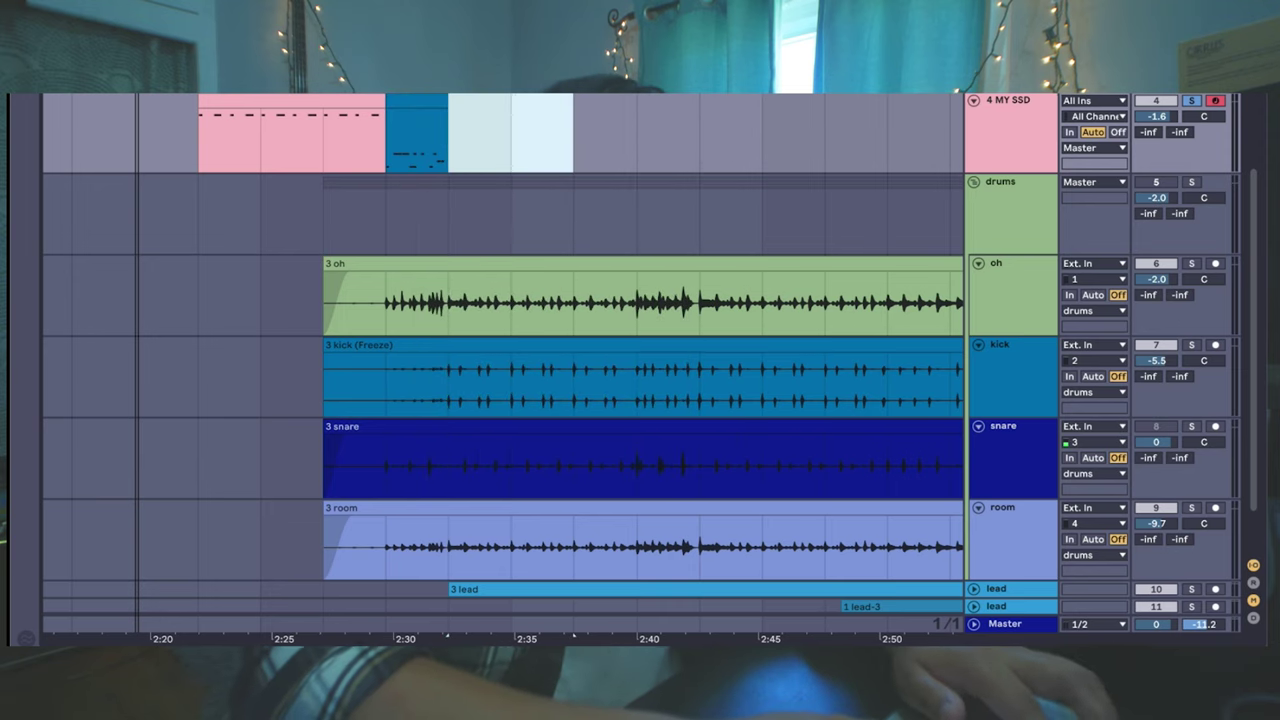
drag(548, 88, 414, 88)
scroll(363, 148, right, 3)
click(328, 151)
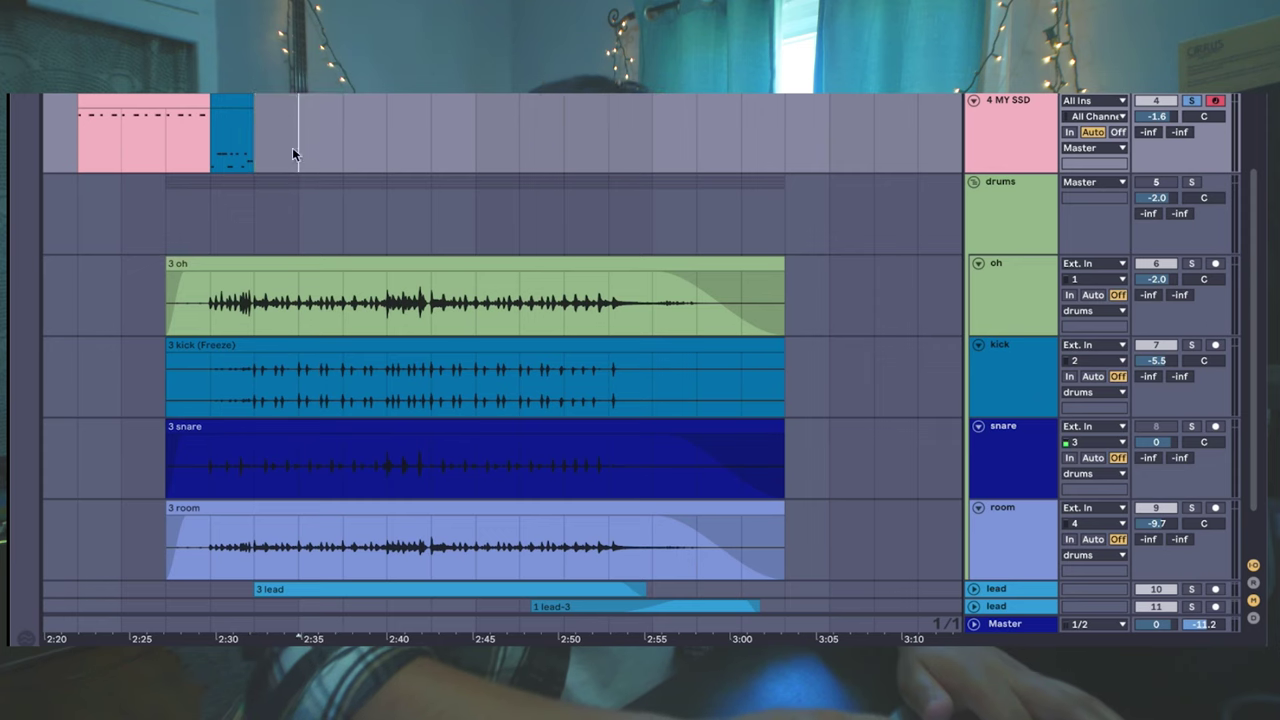
drag(293, 149, 478, 138)
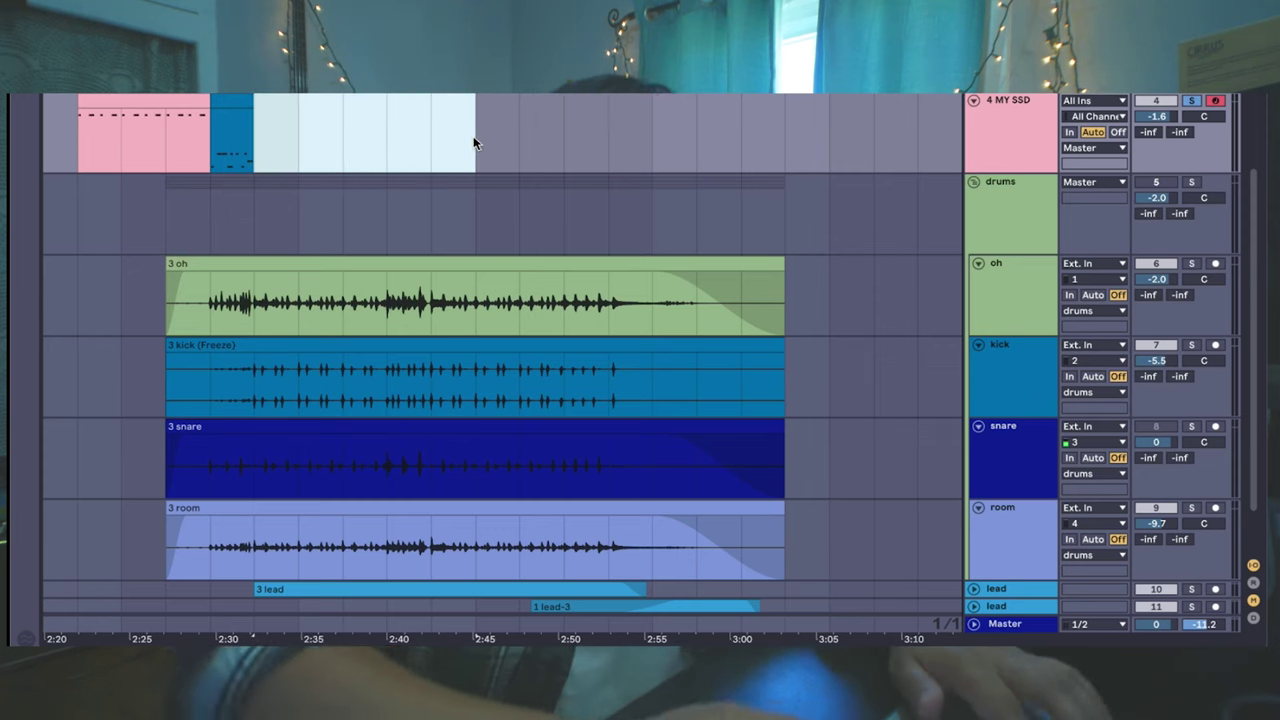
click(475, 143)
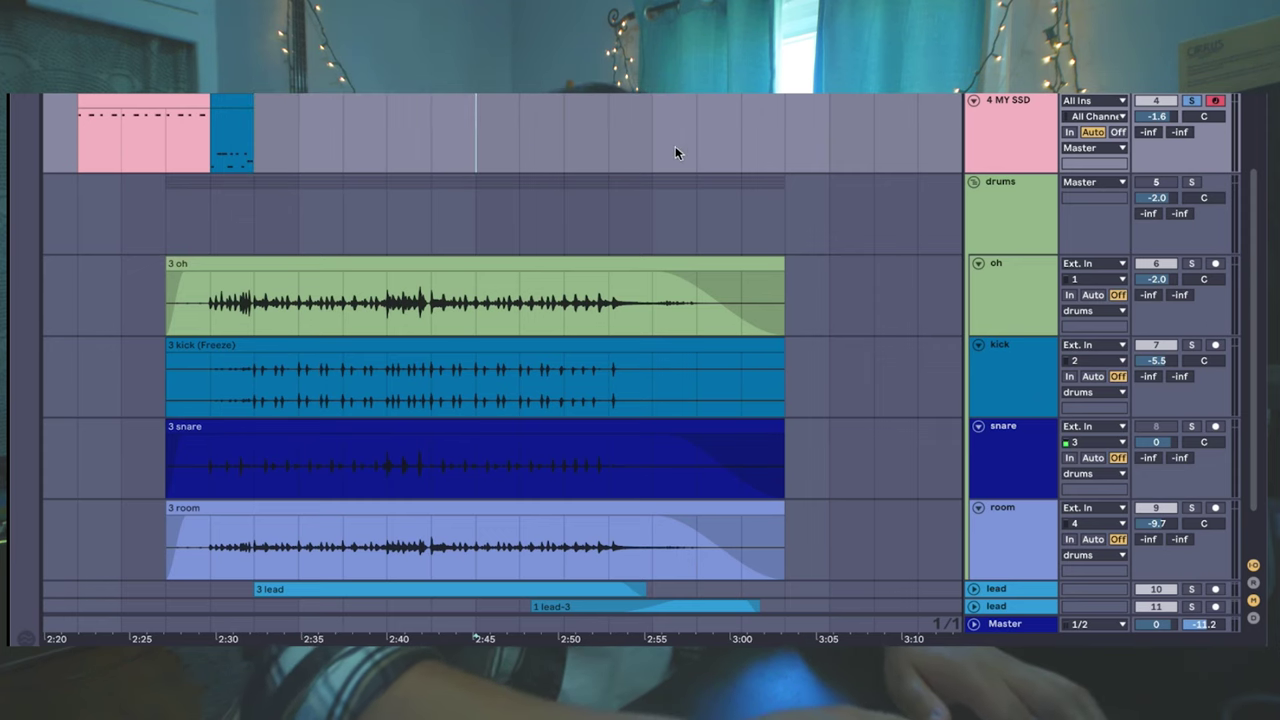
drag(797, 148, 259, 151)
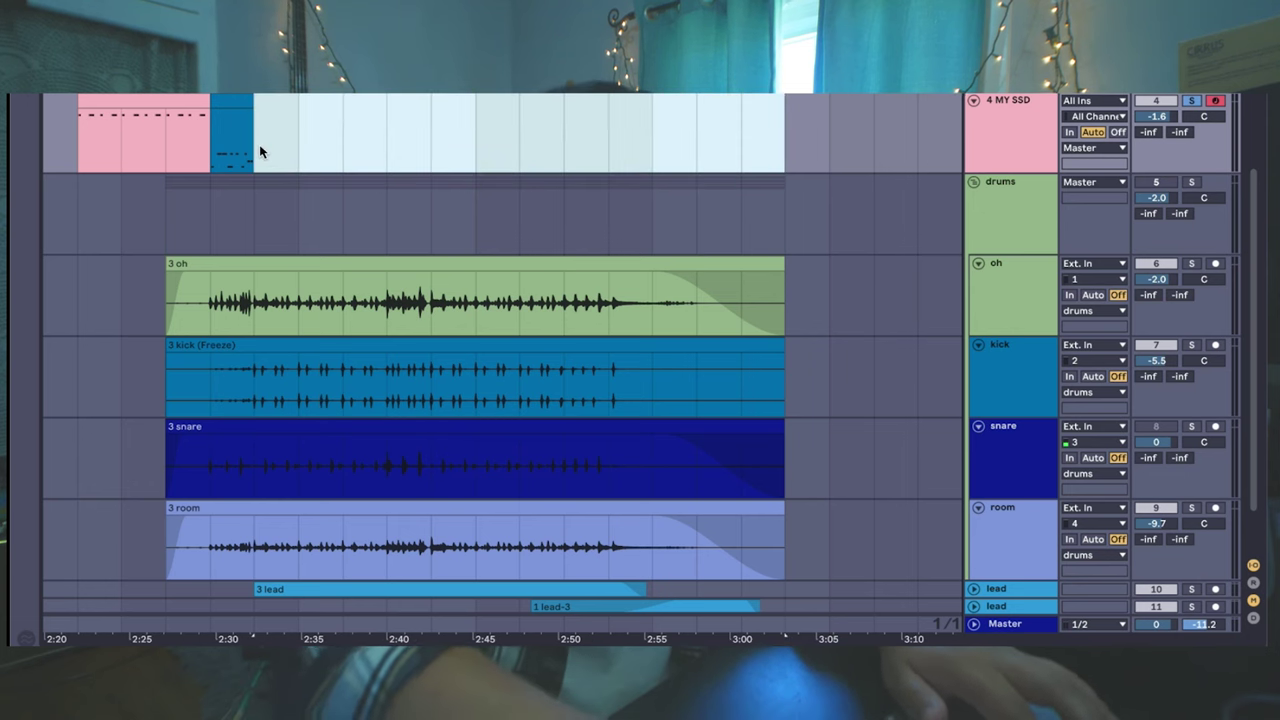
key(ctrl+shift+m)
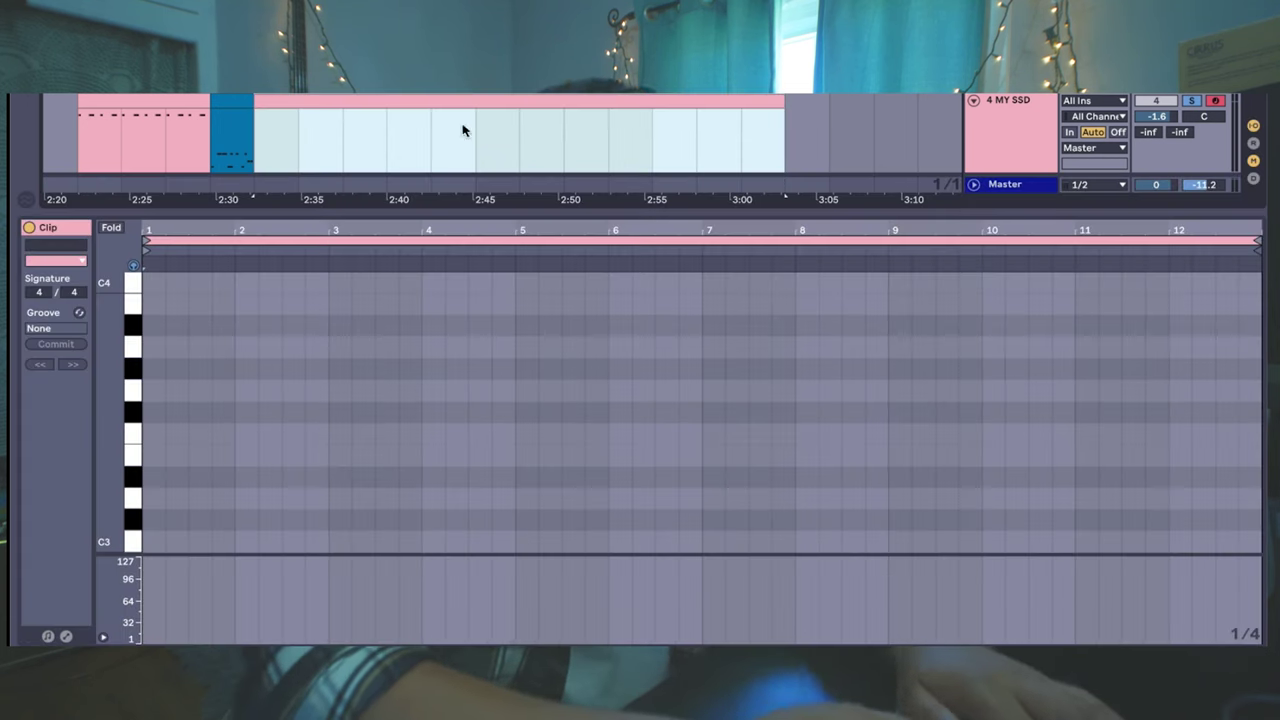
Step: Set the grid to 1/8 and add an eighth-note B0 at the start of the new clip
right_click(153, 439)
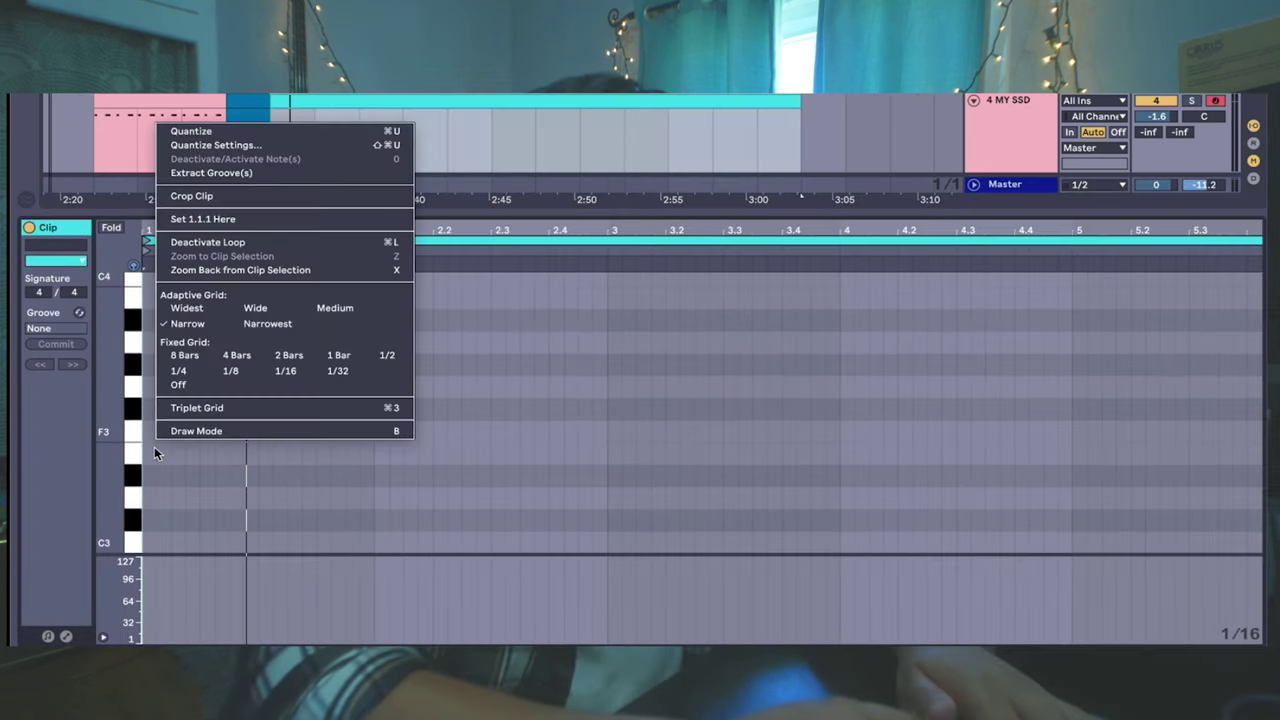
click(231, 371)
drag(158, 234, 145, 262)
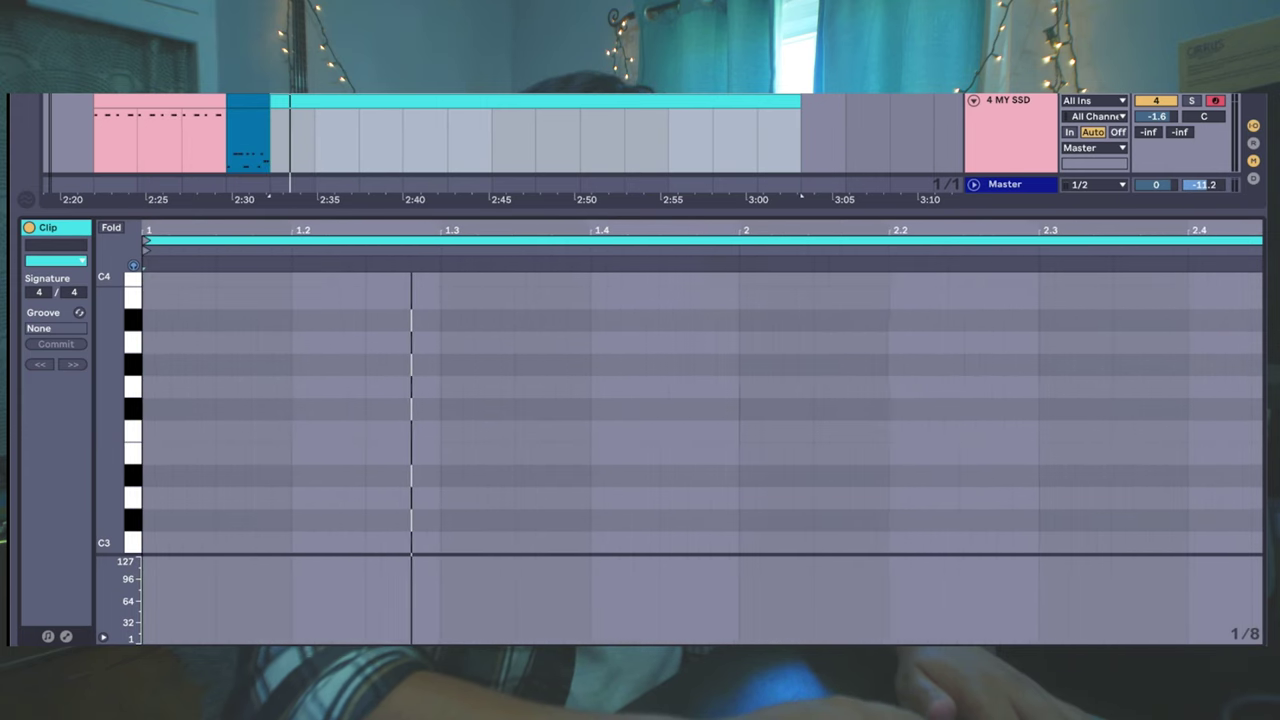
double_click(172, 496)
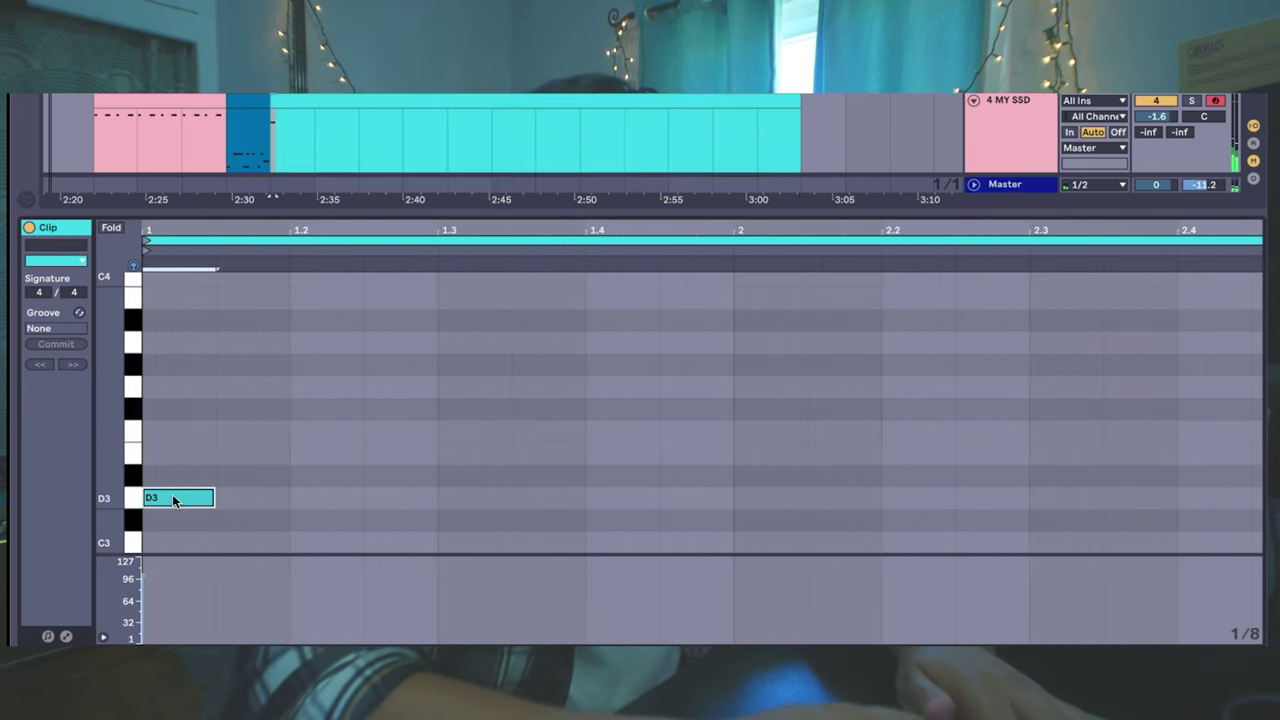
key(Down)
key(Down)
key(Down)
key(Down)
key(Down)
key(Down)
key(Down)
key(Down)
key(Down)
key(Down)
key(Down)
key(Down)
key(Down)
key(Down)
key(Down)
key(Down)
key(Down)
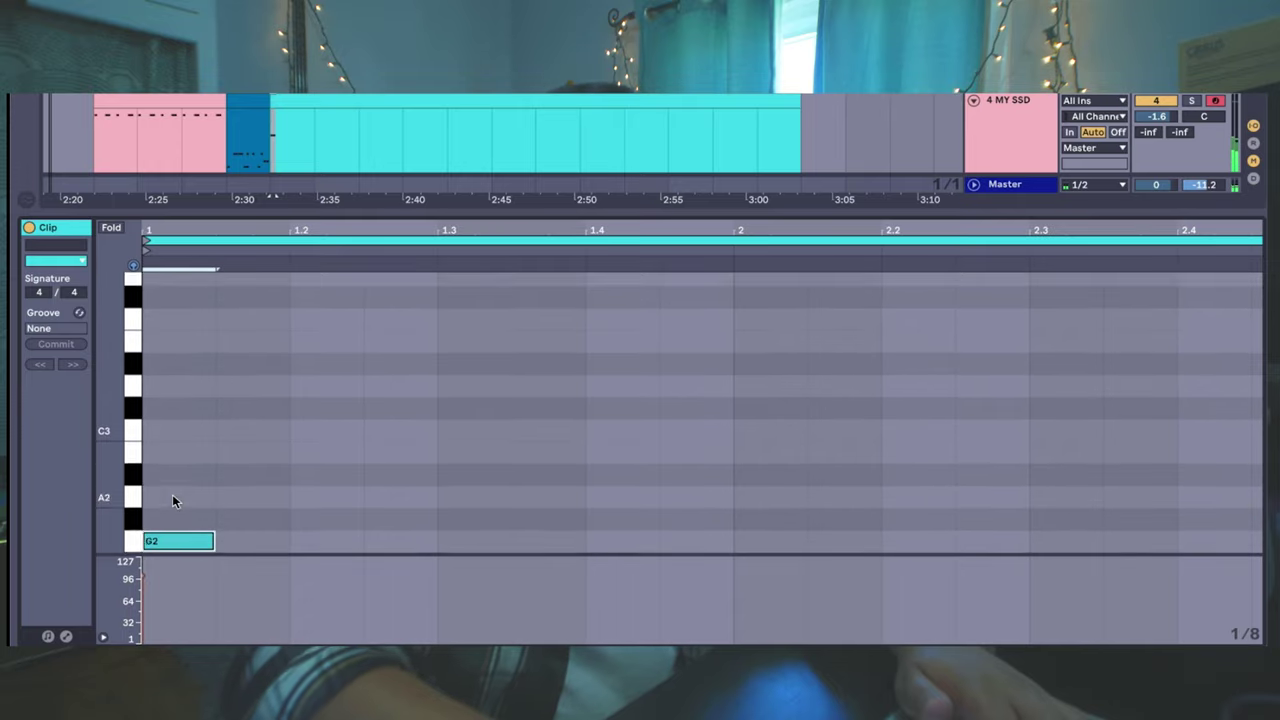
key(Down)
key(Down)
key(Down)
key(Down)
key(Down)
key(Down)
key(Down)
key(Down)
key(Down)
key(Down)
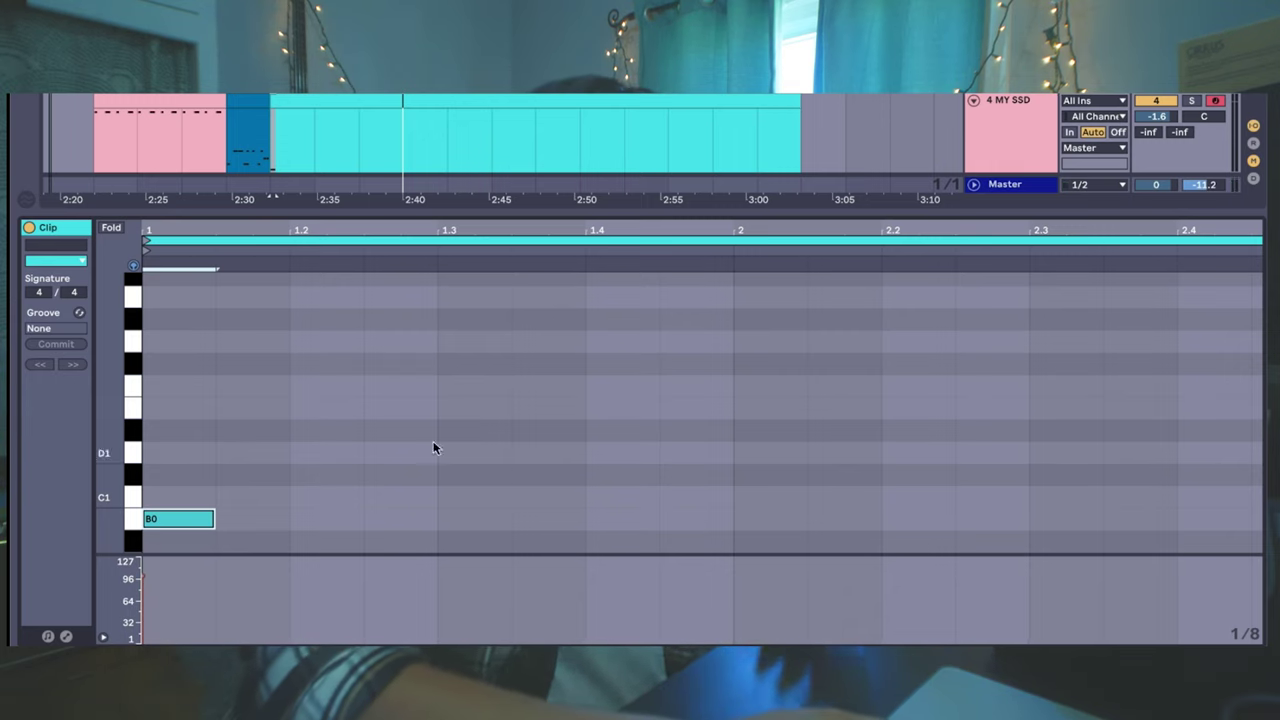
Step: Add eighth-note D1 notes at beats 1.2, 1.4, 2.2, 2.4, 3.2, 3.4 and 4.4, and play back the pattern
double_click(306, 406)
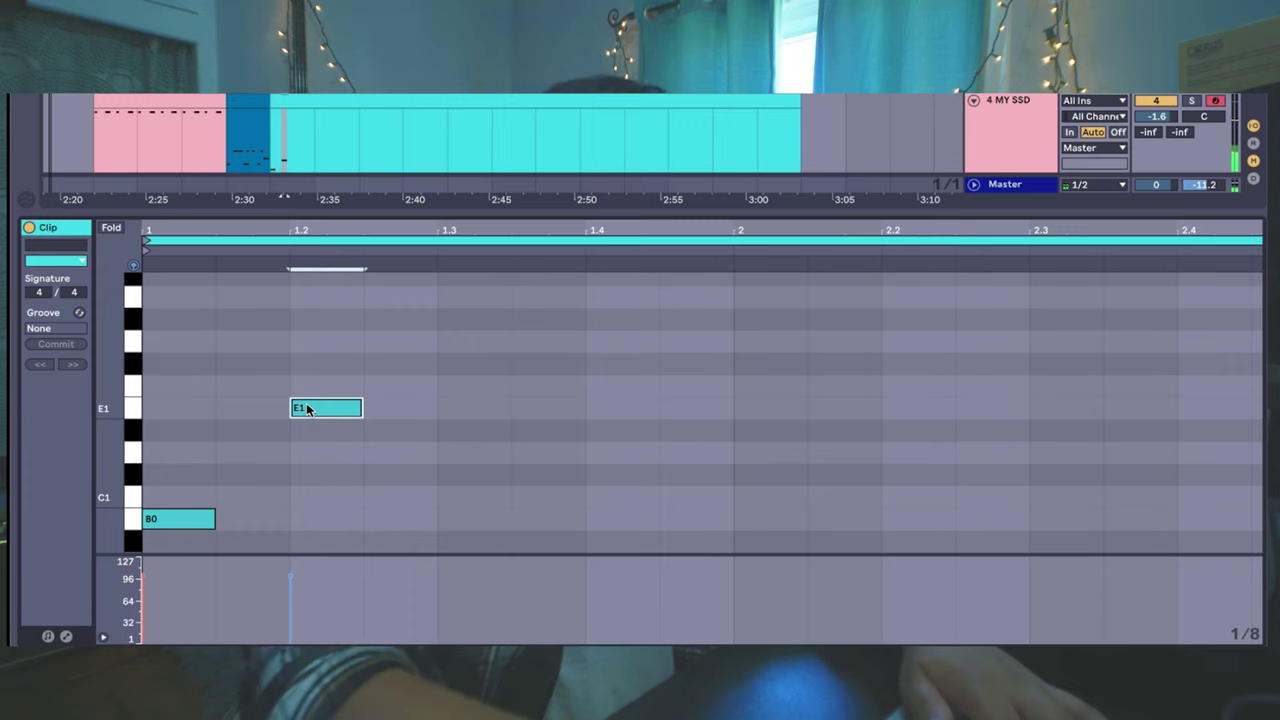
key(Down)
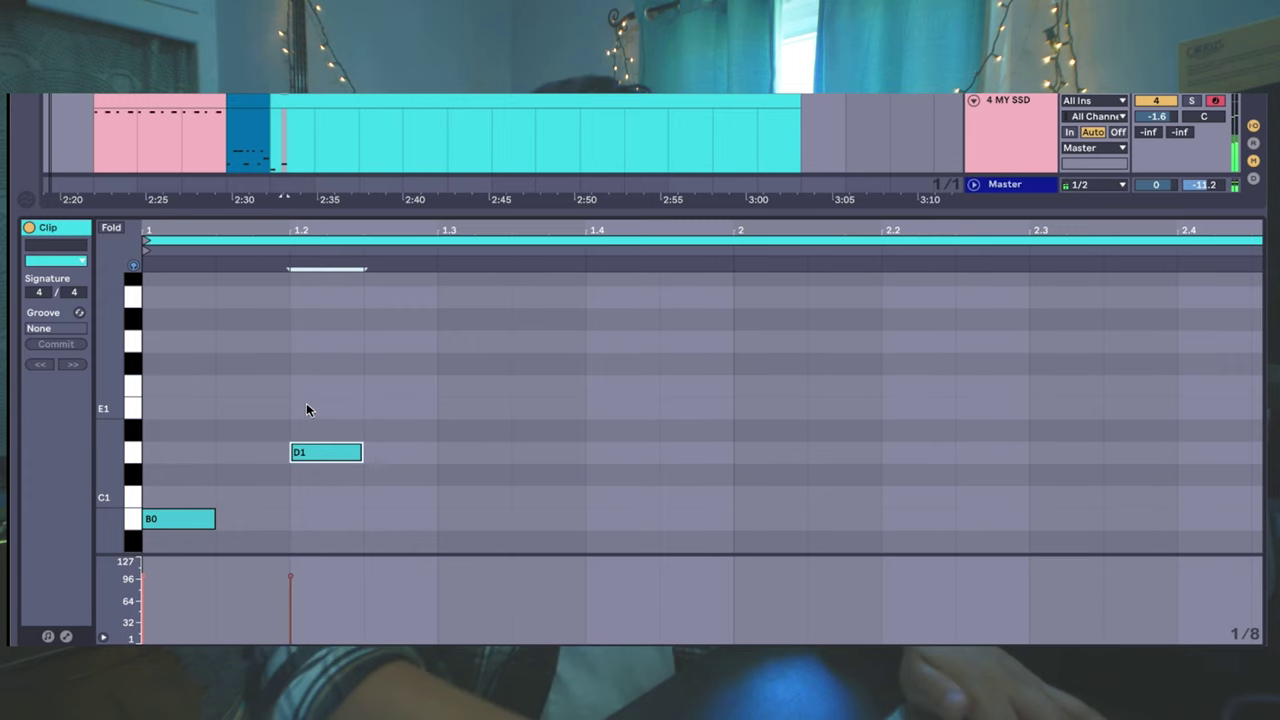
key(space)
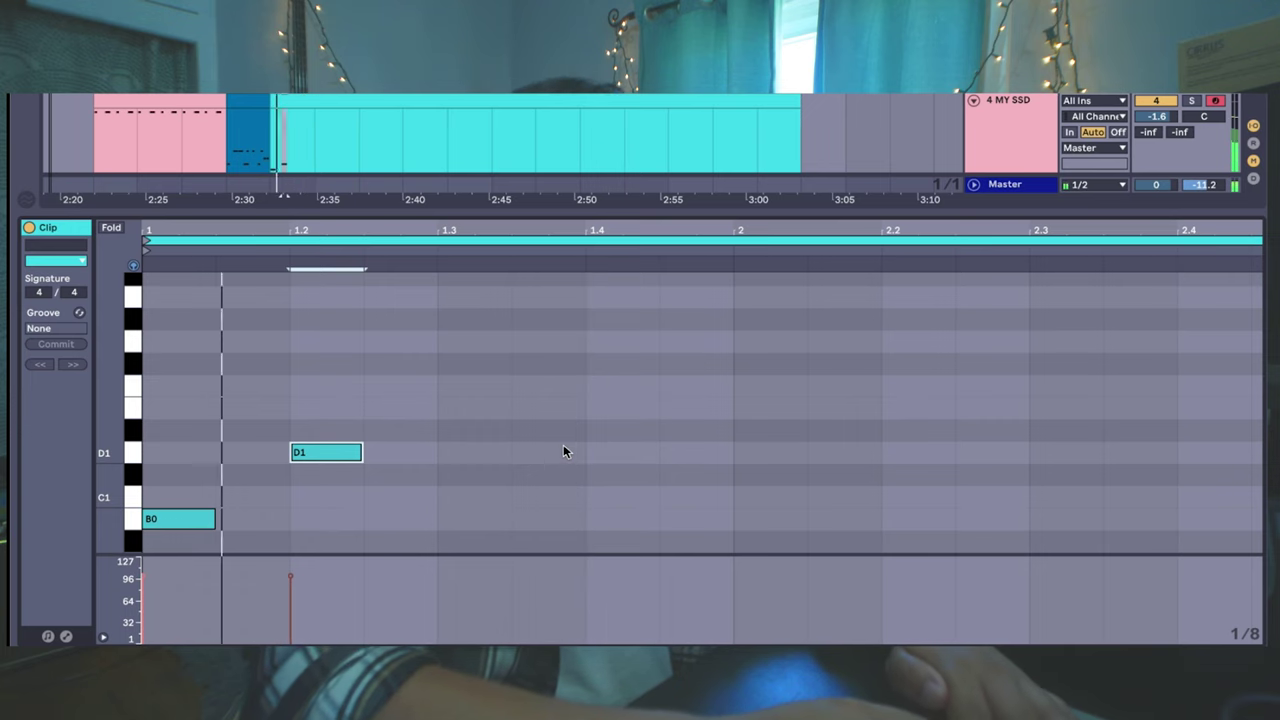
double_click(600, 452)
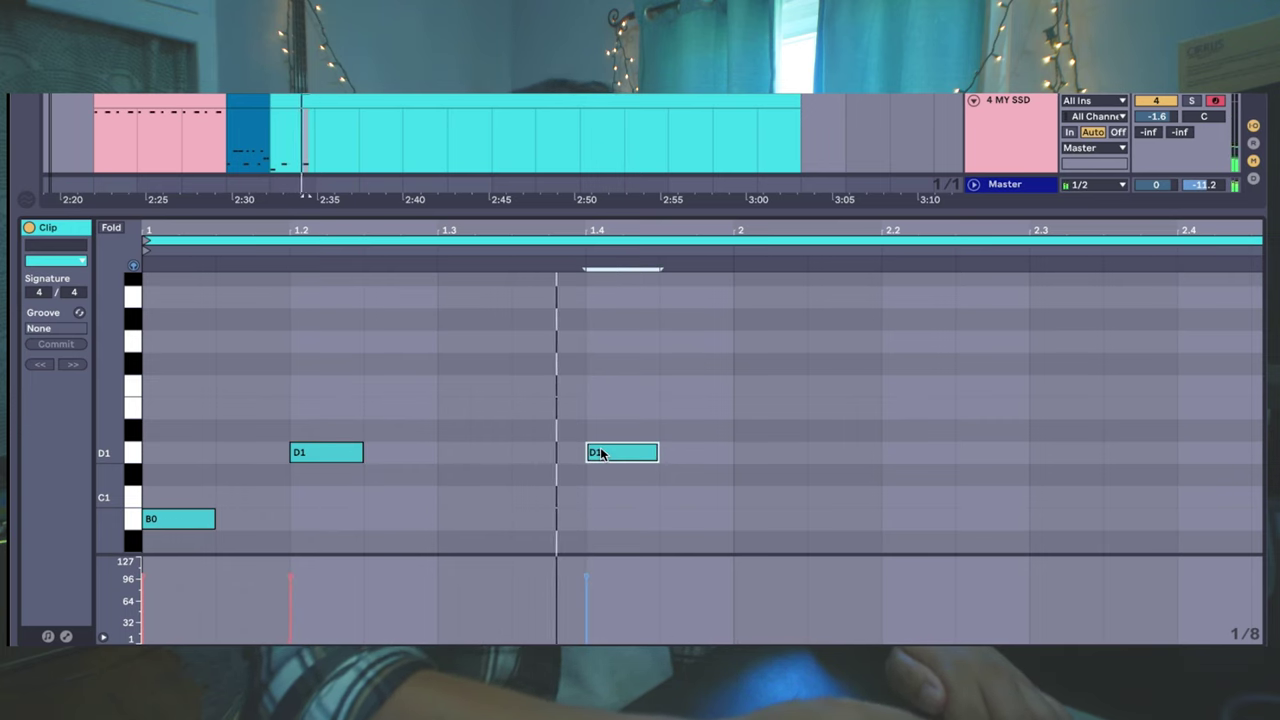
double_click(905, 452)
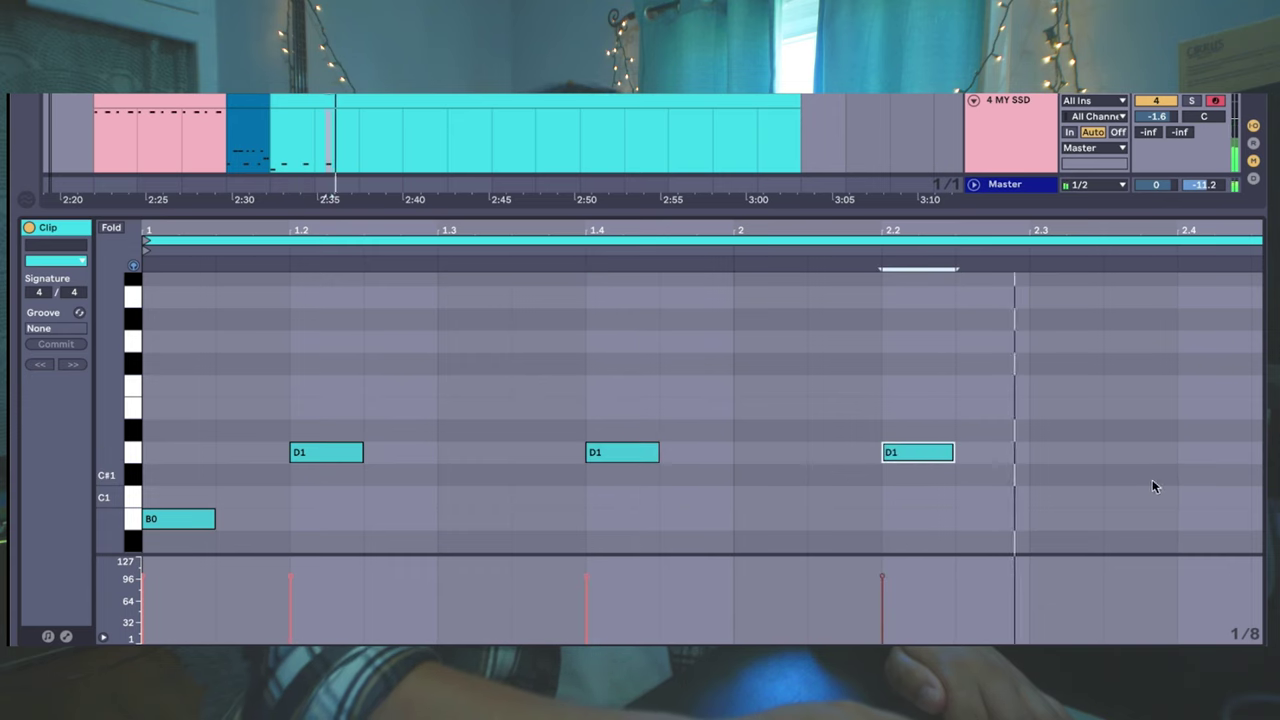
double_click(1182, 453)
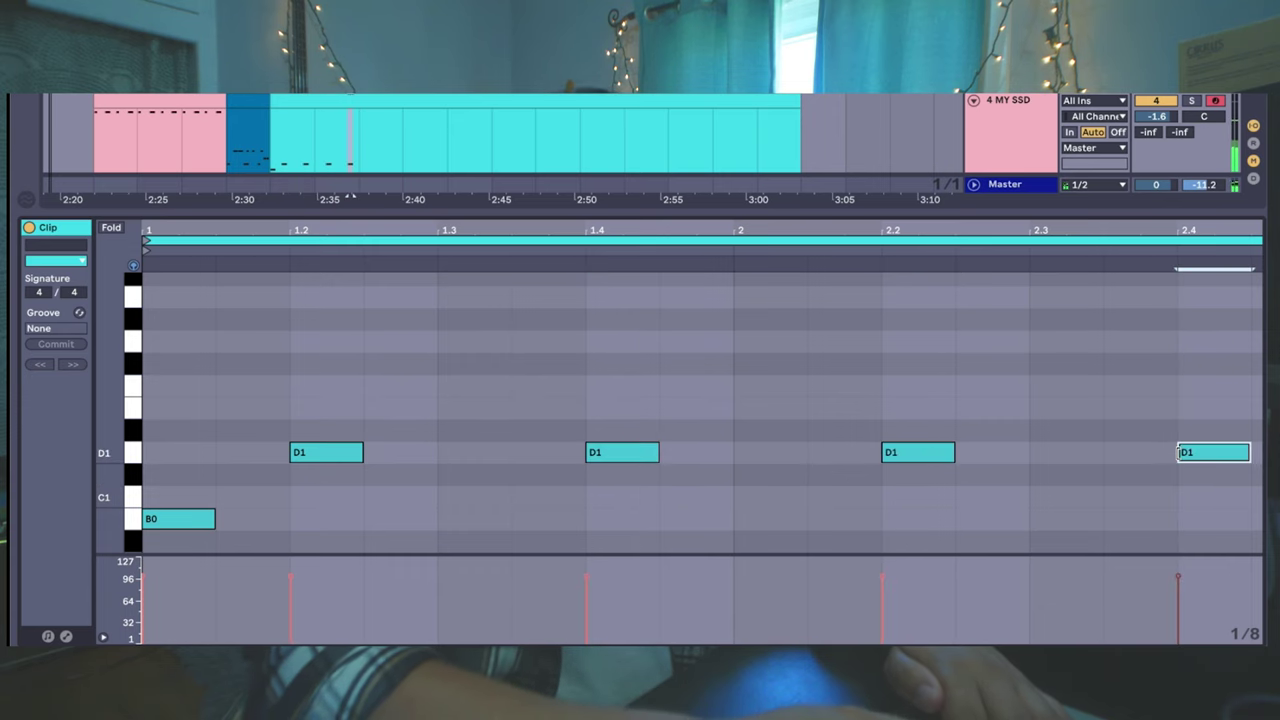
drag(1182, 230, 1182, 140)
key(space)
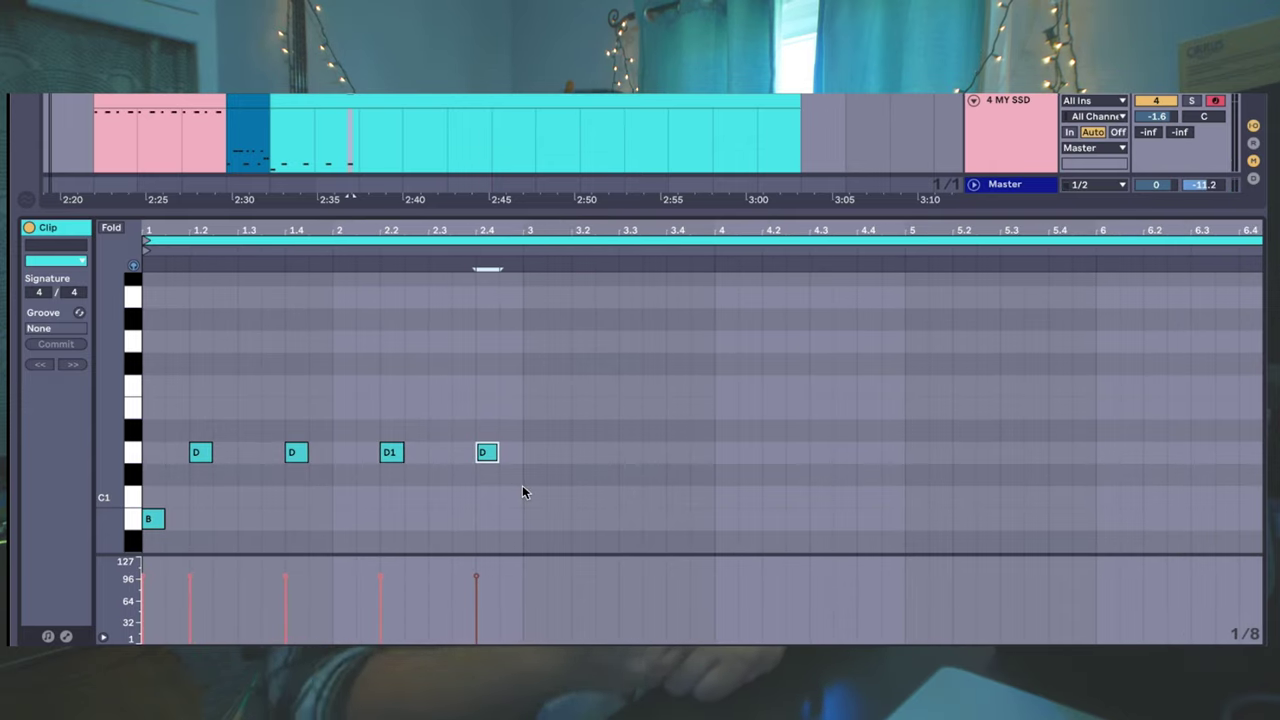
key(space)
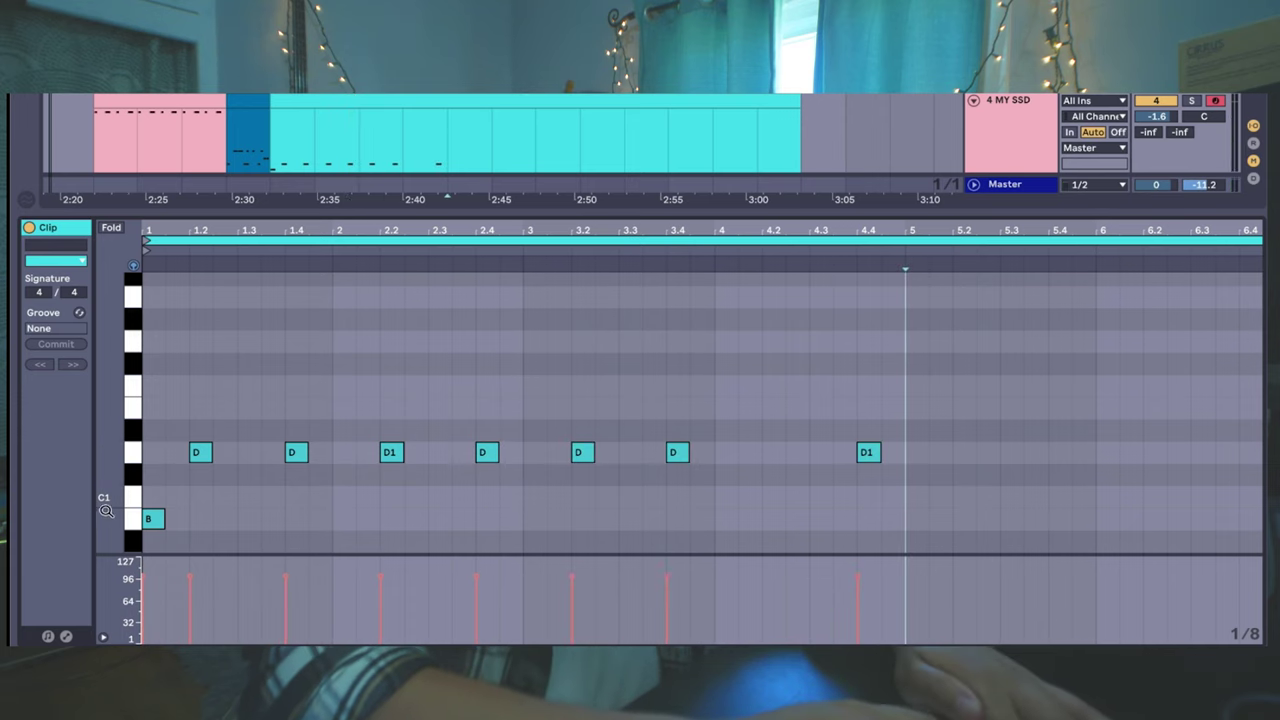
scroll(288, 469, down, 3)
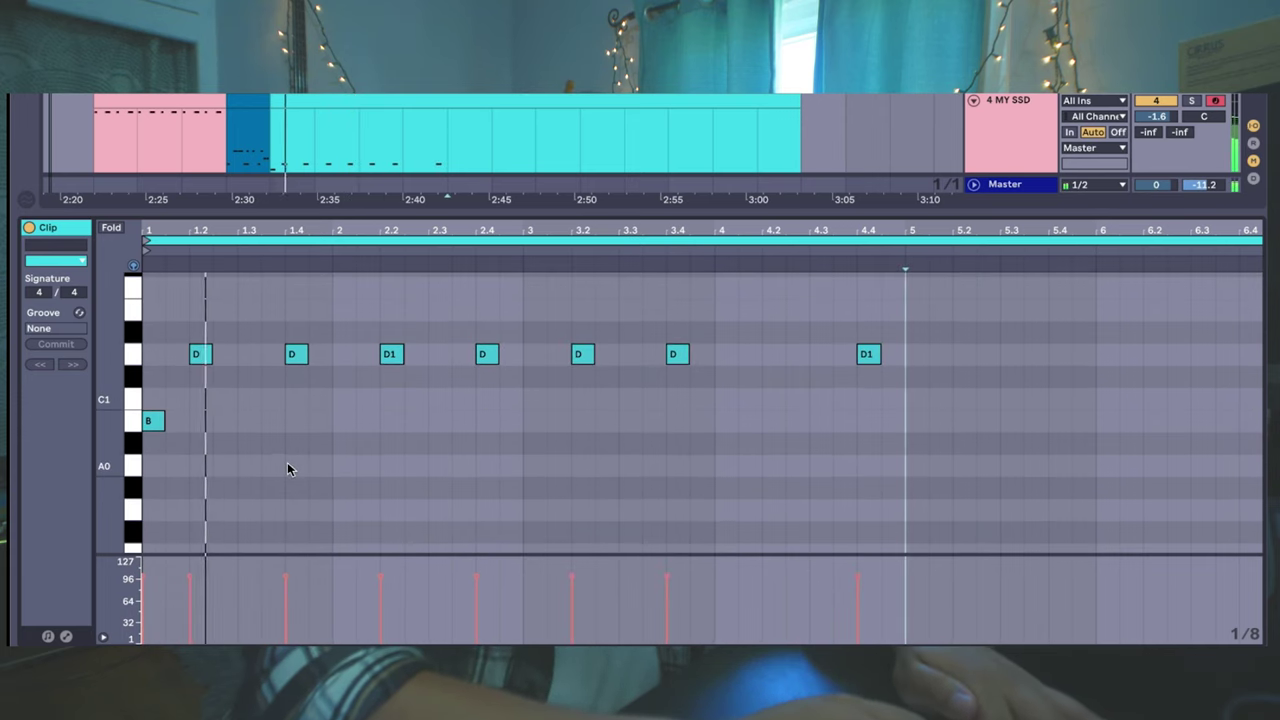
Step: Add eighth-note B0 notes at 1.3, 1.3.3 and 2 in the turquoise clip, discarding a trial B0 at 1.2.3
drag(169, 231, 194, 292)
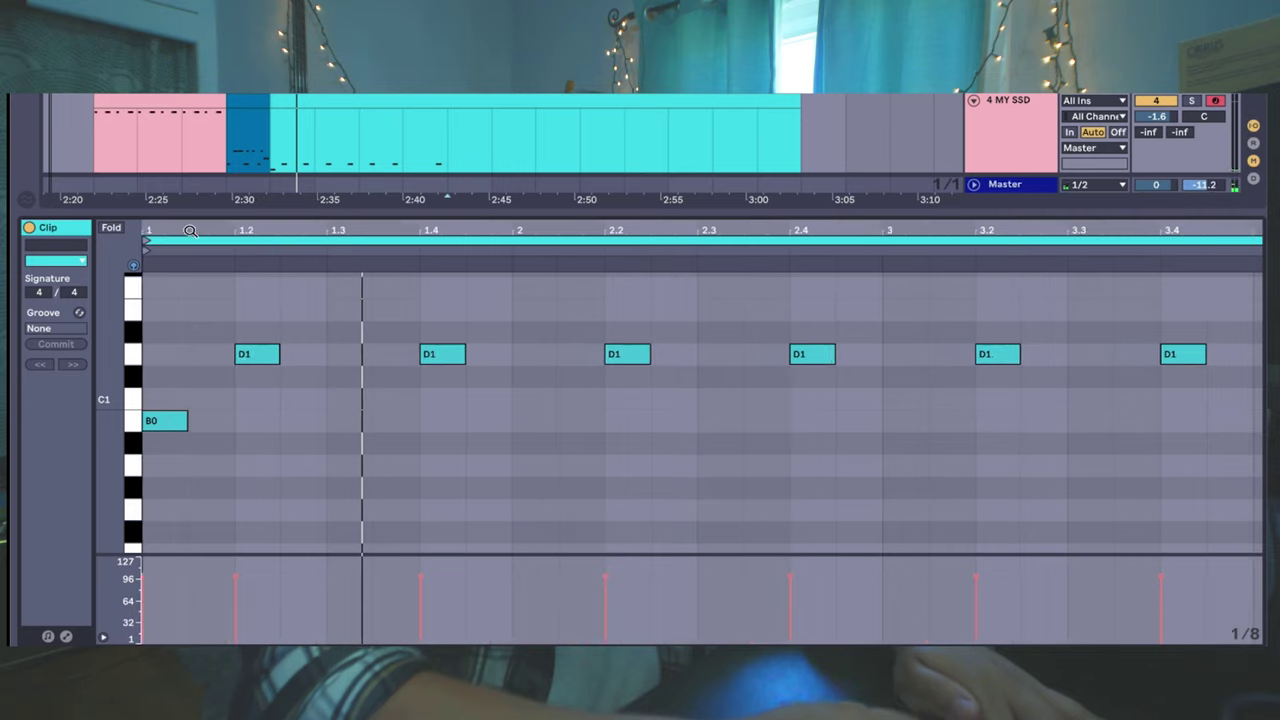
double_click(349, 420)
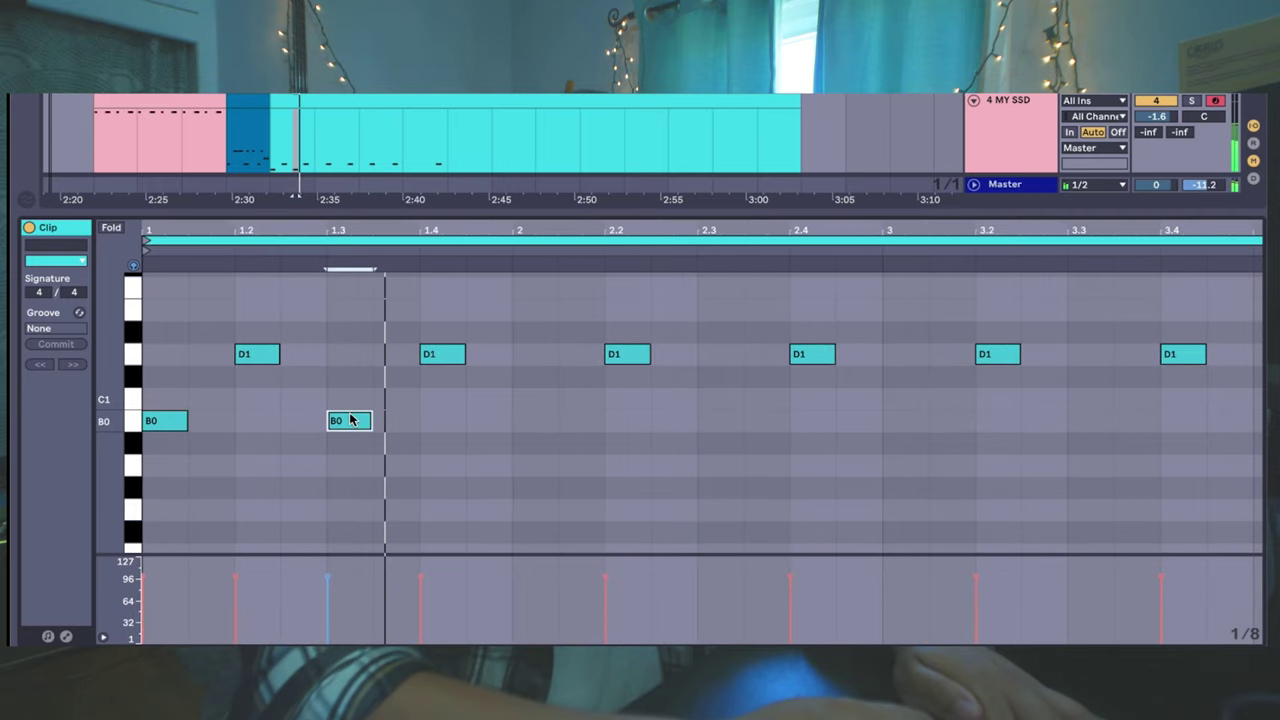
double_click(305, 421)
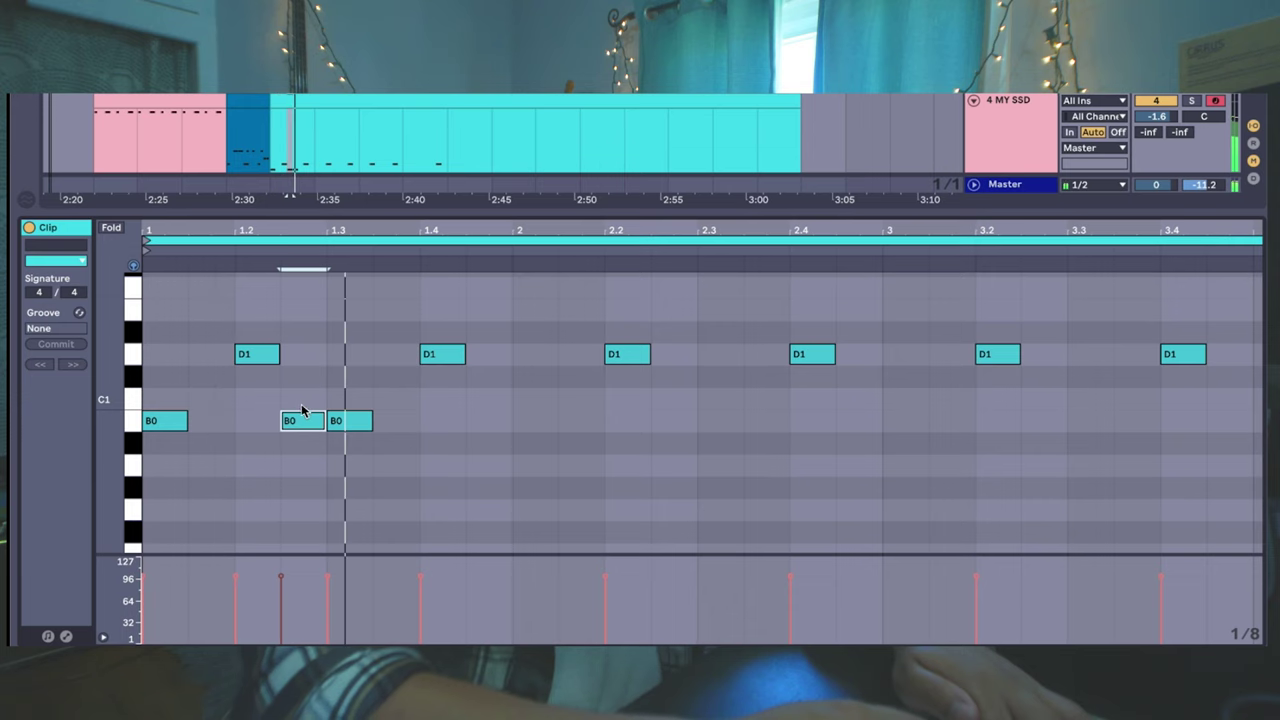
double_click(303, 420)
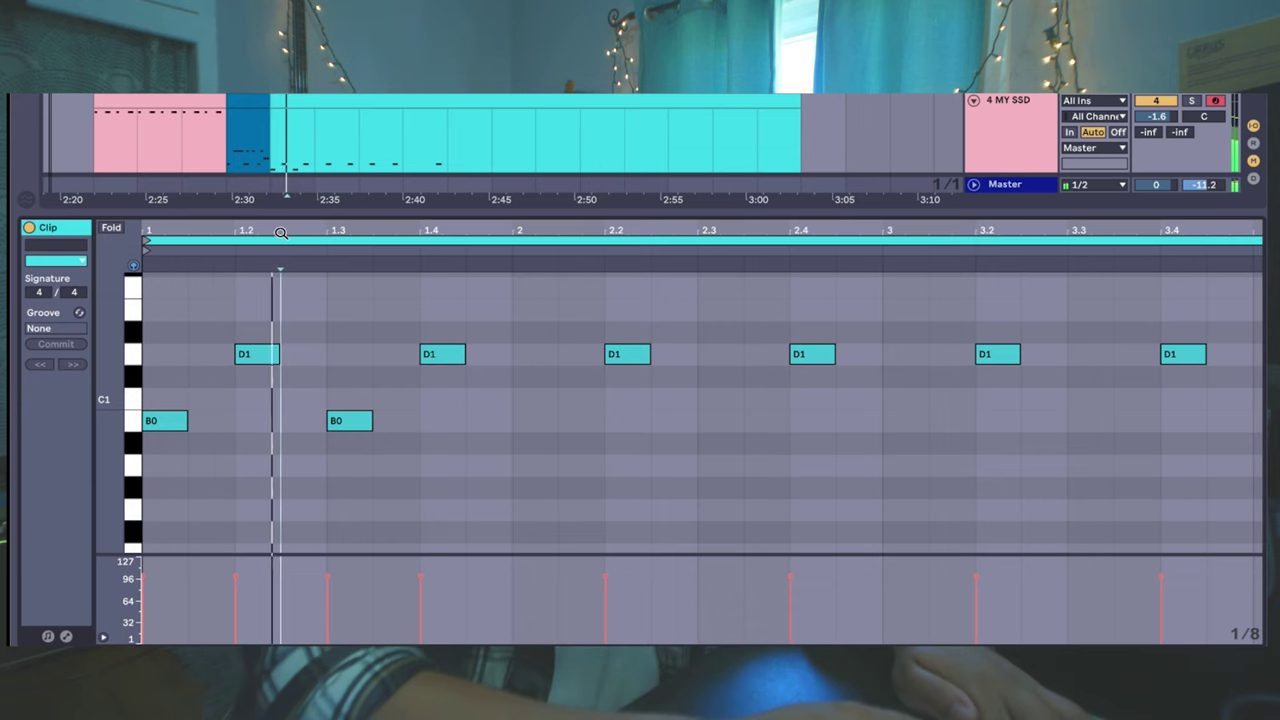
drag(282, 231, 282, 265)
double_click(443, 421)
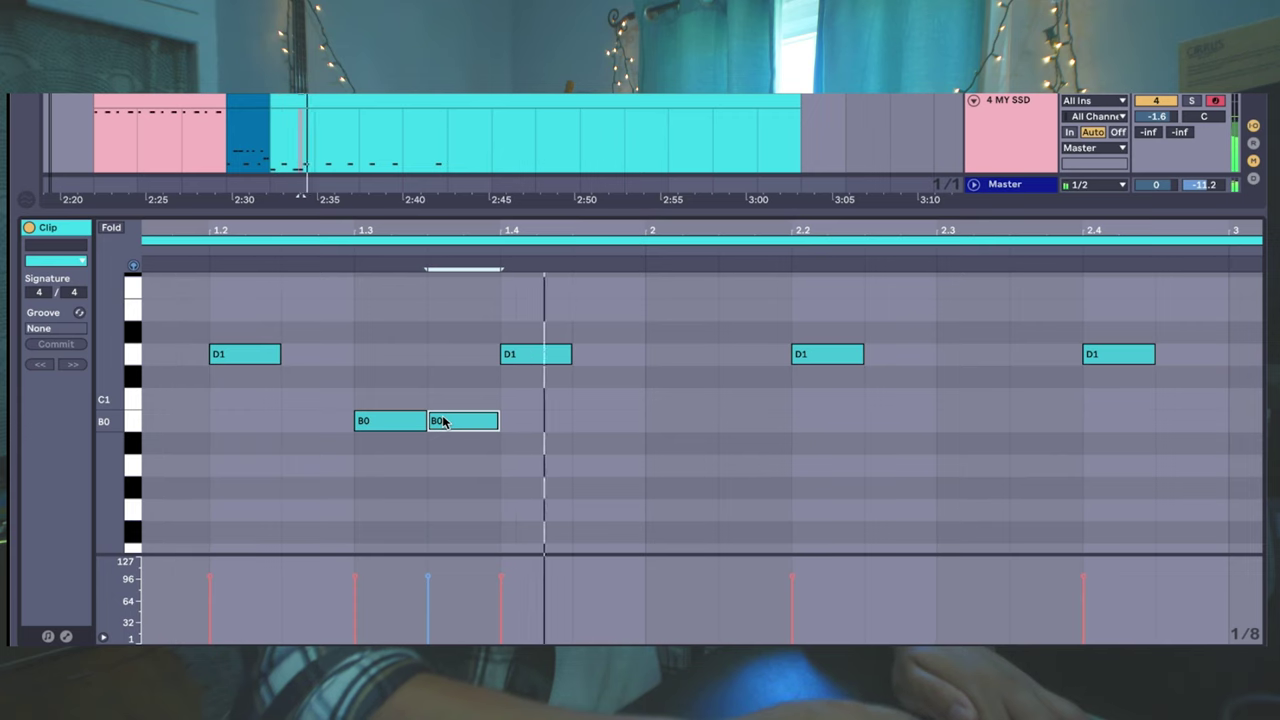
double_click(670, 424)
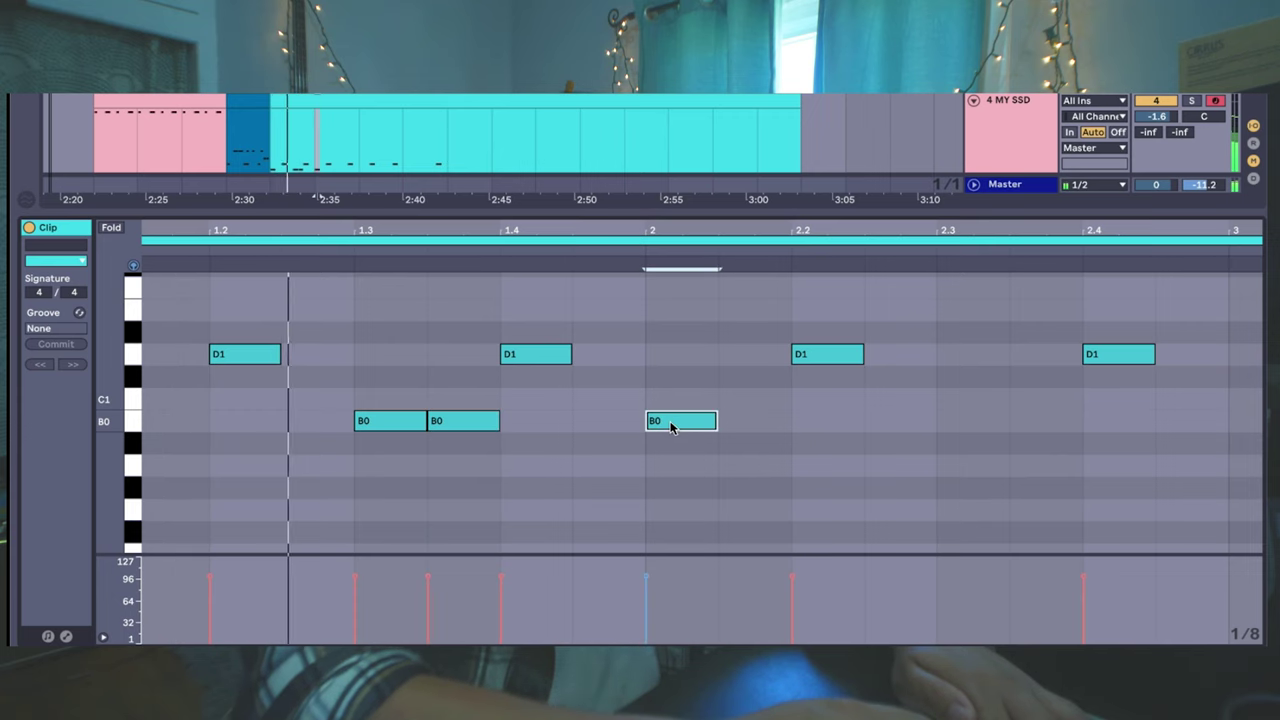
Step: Try to duplicate the four B0 notes from beats 1 to 2 so that the copies start at 2.2
click(949, 443)
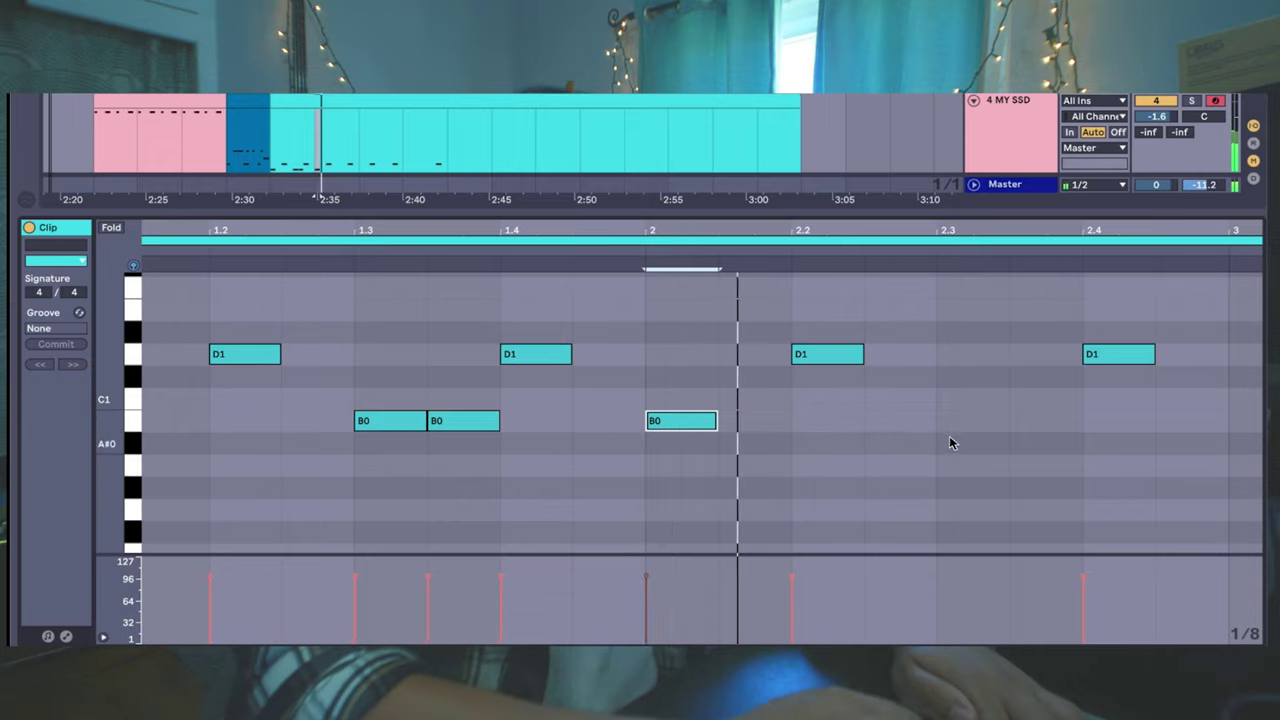
scroll(949, 436, right, 3)
key(space)
key(space)
key(b)
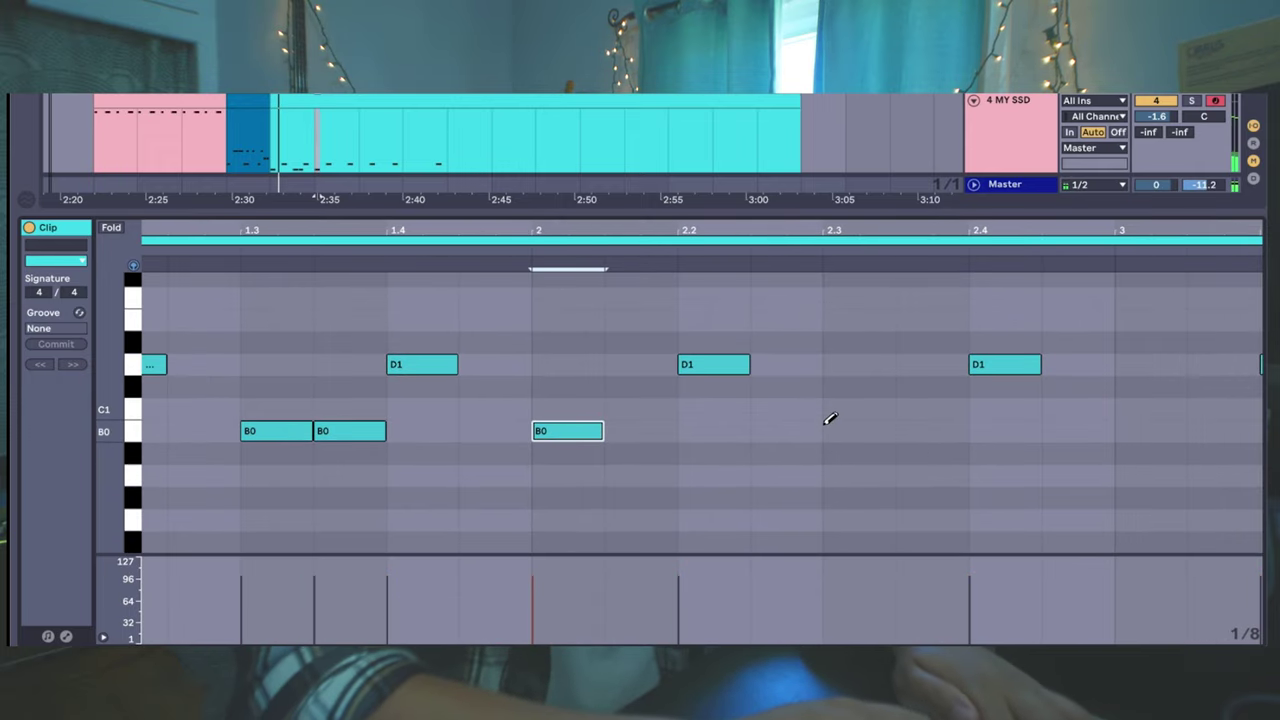
drag(700, 237, 470, 383)
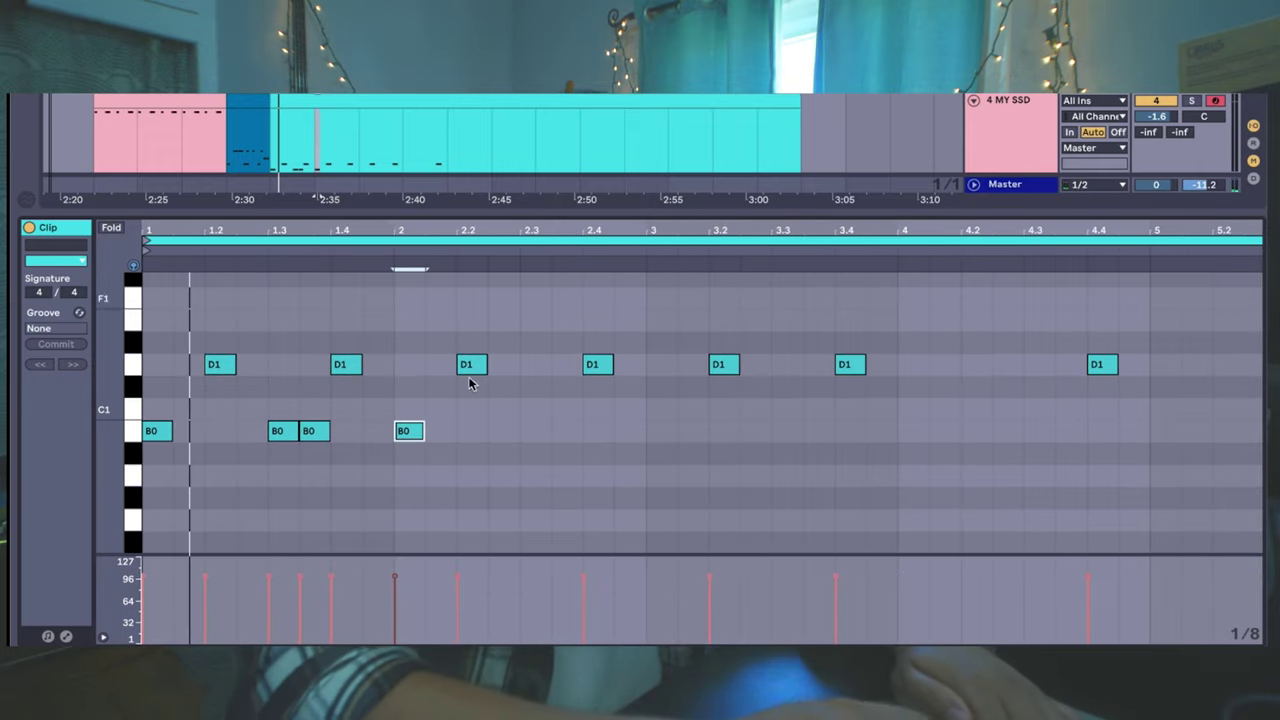
drag(450, 448, 115, 416)
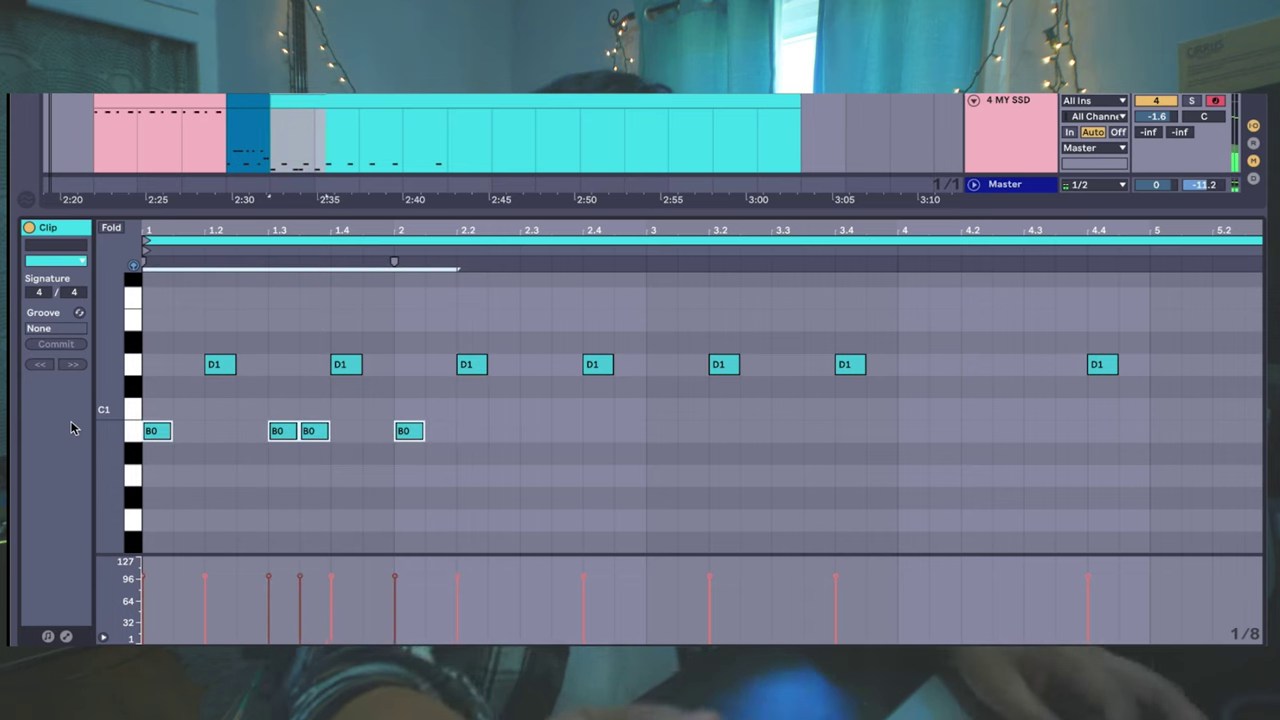
key(ctrl+d)
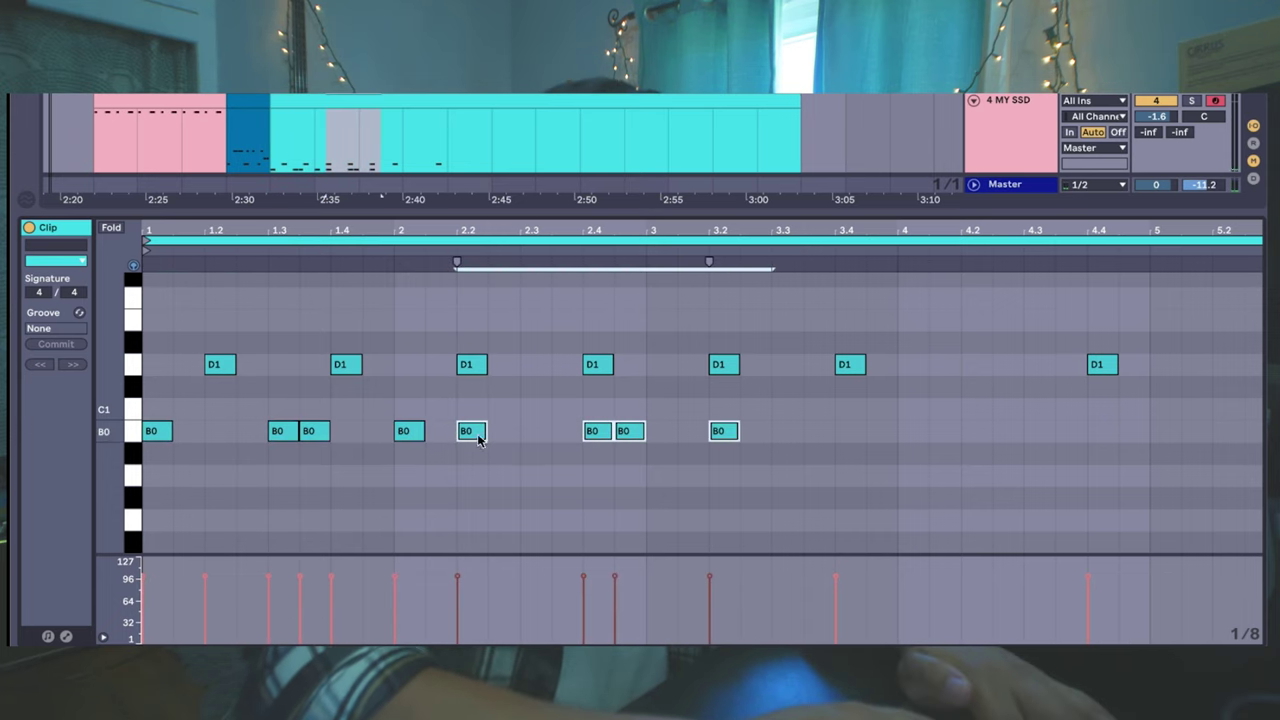
Step: Repeat the first bar's three B0 notes in bars 2, 3 and 4, and set the 4 MY SSD track's volume to 0
drag(395, 440, 147, 407)
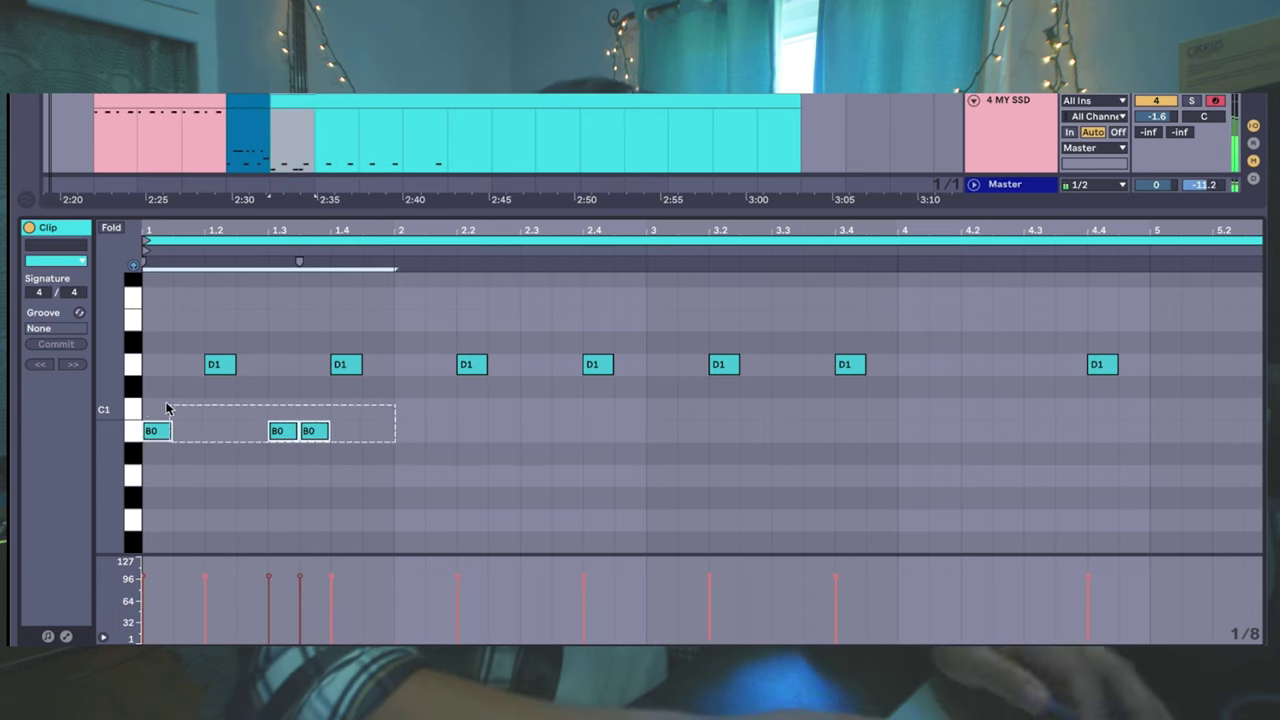
key(ctrl+d)
key(ctrl+d)
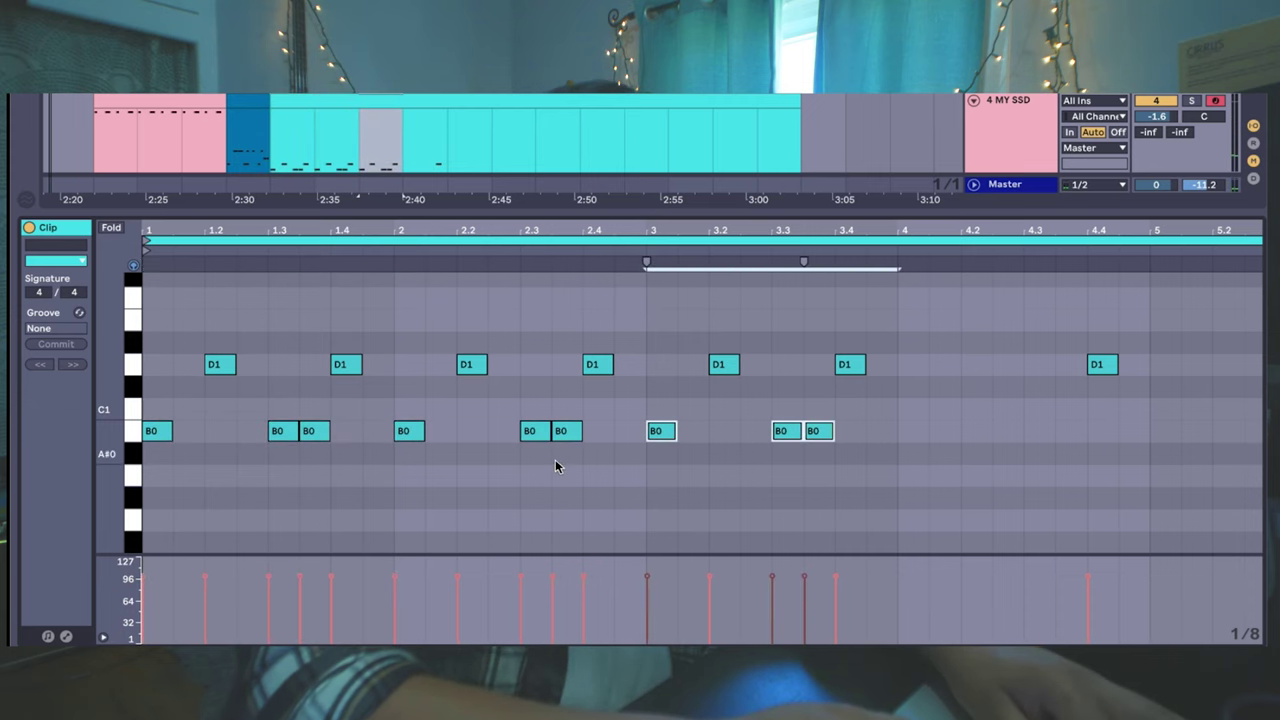
key(ctrl+d)
key(space)
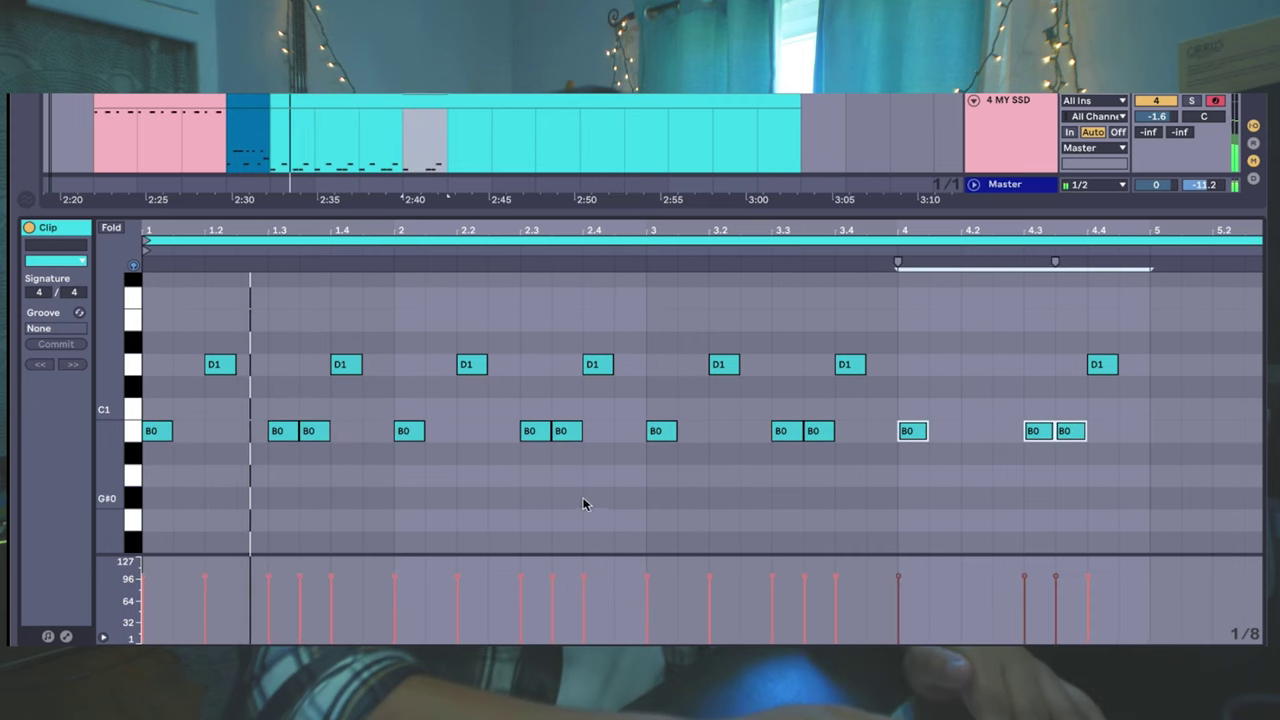
drag(1165, 117, 1165, 106)
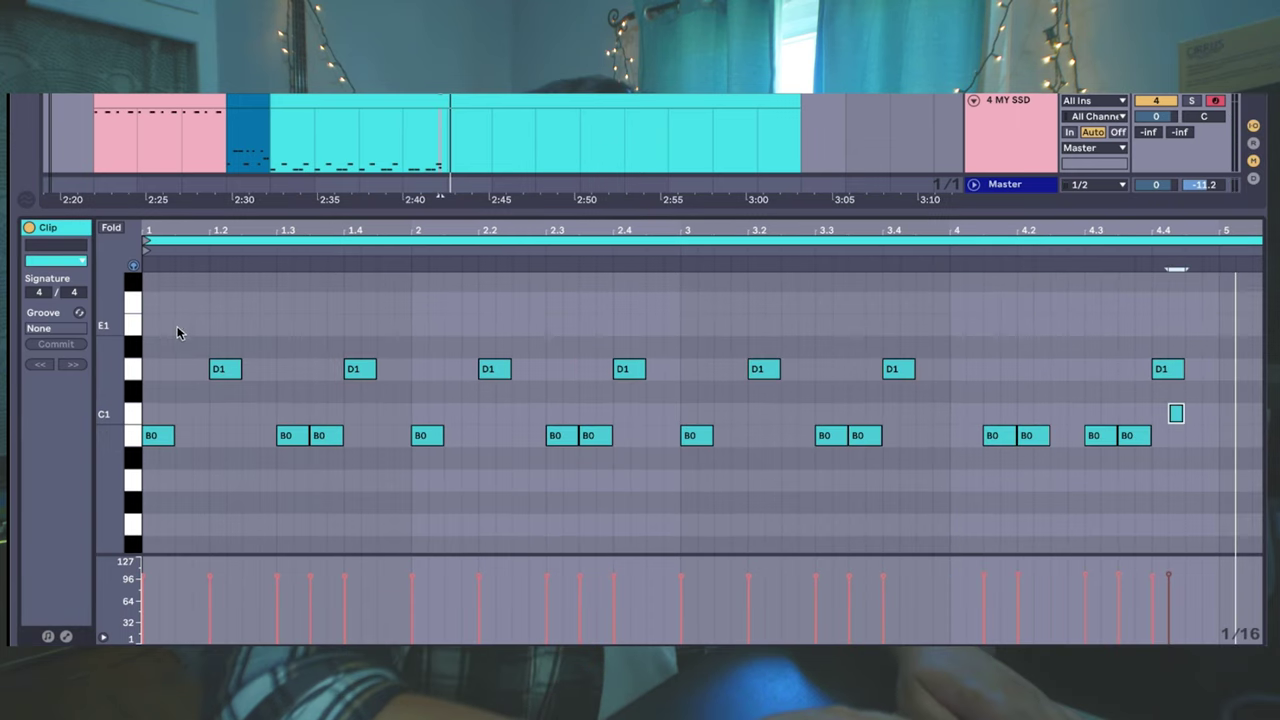
Step: Add a sixteenth note at the clip's start, audition it at higher and lower pitches, and settle on F#1
double_click(151, 326)
key(Up)
key(Up)
key(Up)
key(Up)
key(Up)
key(Up)
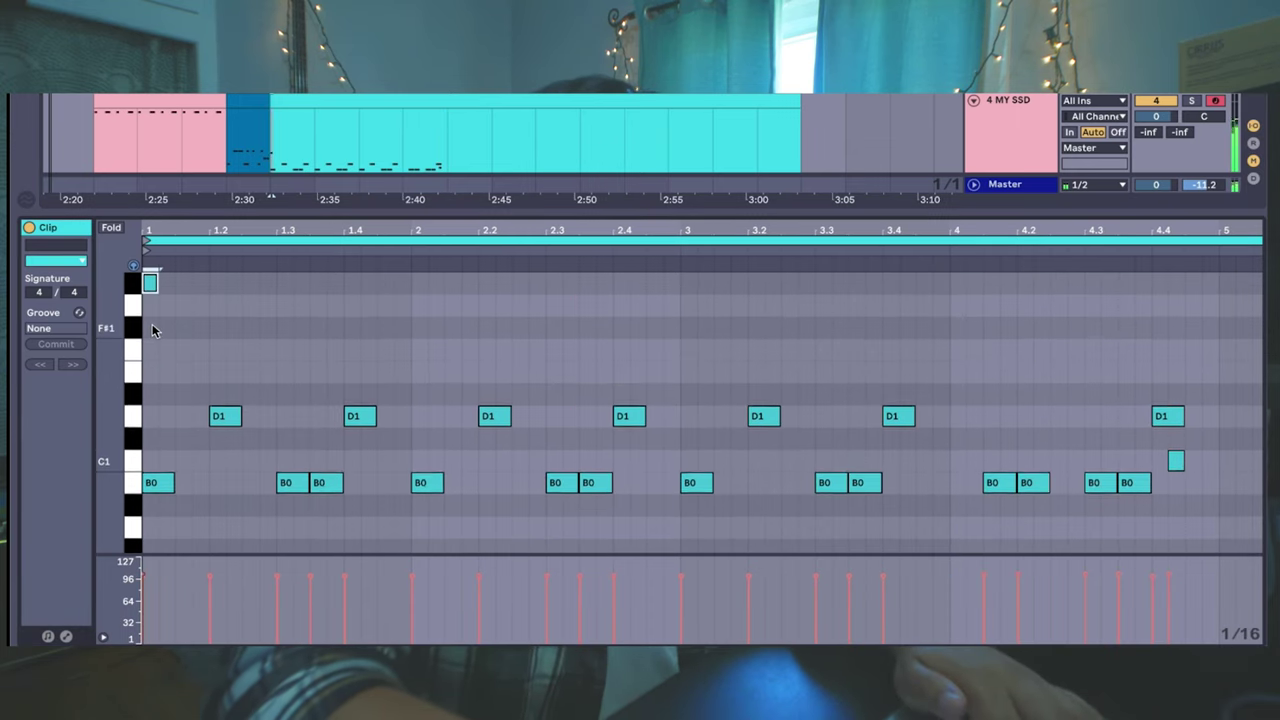
key(Down)
key(Down)
key(Down)
key(Down)
key(Up)
key(Up)
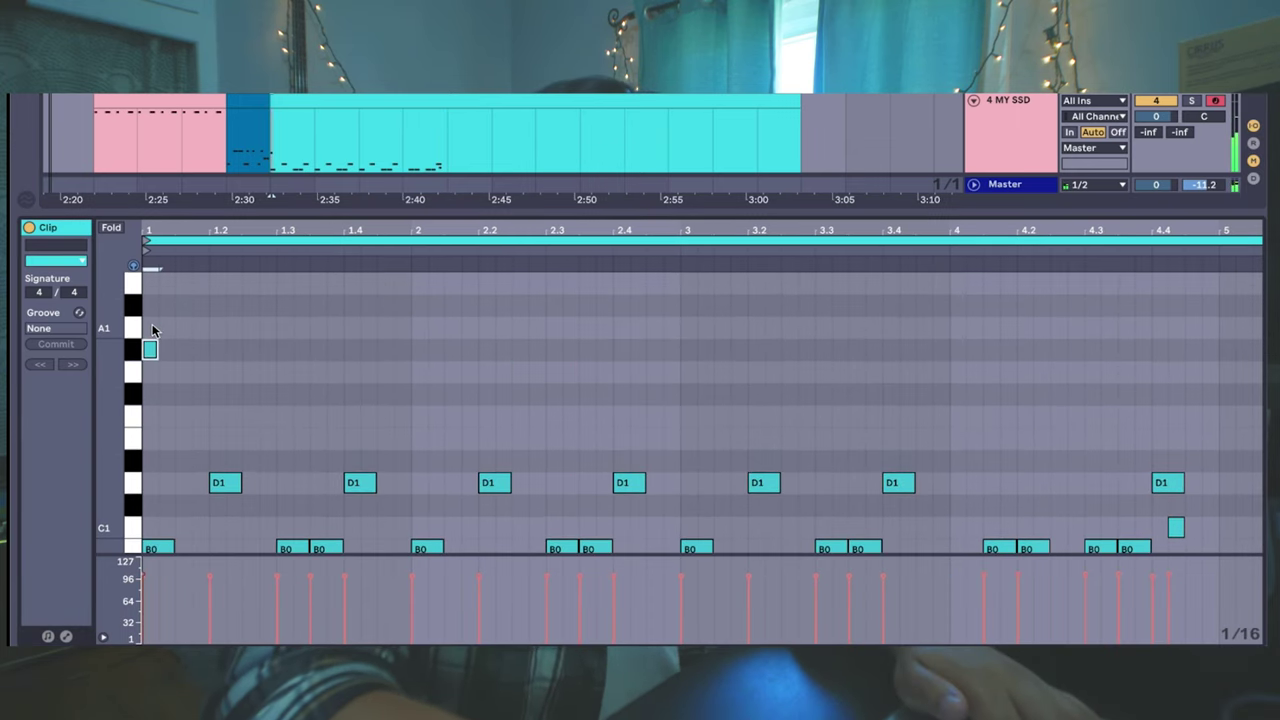
key(Down)
key(Down)
key(Down)
key(Down)
key(Down)
key(Down)
key(Down)
key(Down)
key(Down)
key(Down)
key(Down)
key(Down)
key(Down)
key(Down)
key(Down)
key(Down)
key(Down)
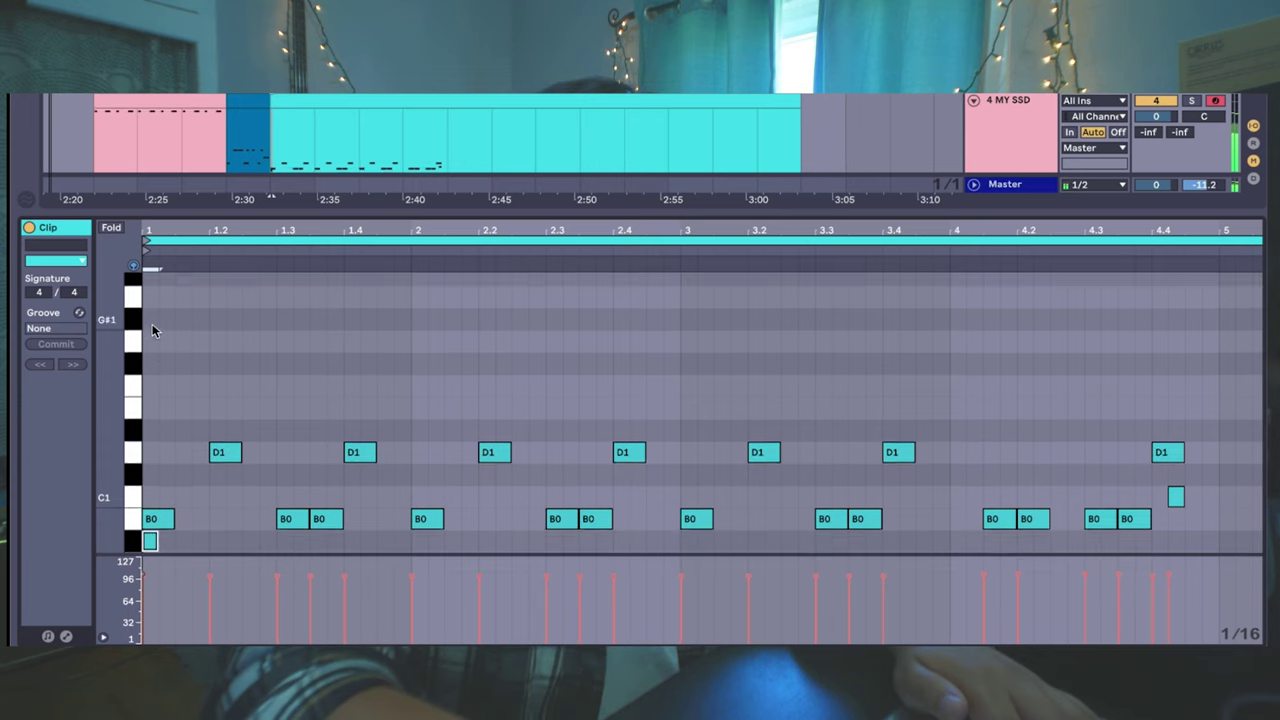
key(Up)
key(Up)
key(Up)
key(Up)
key(Up)
key(Up)
key(Up)
key(Up)
key(Up)
key(Up)
key(Up)
key(Up)
key(Up)
key(Up)
key(Up)
key(Up)
key(Up)
key(Up)
key(Up)
key(Up)
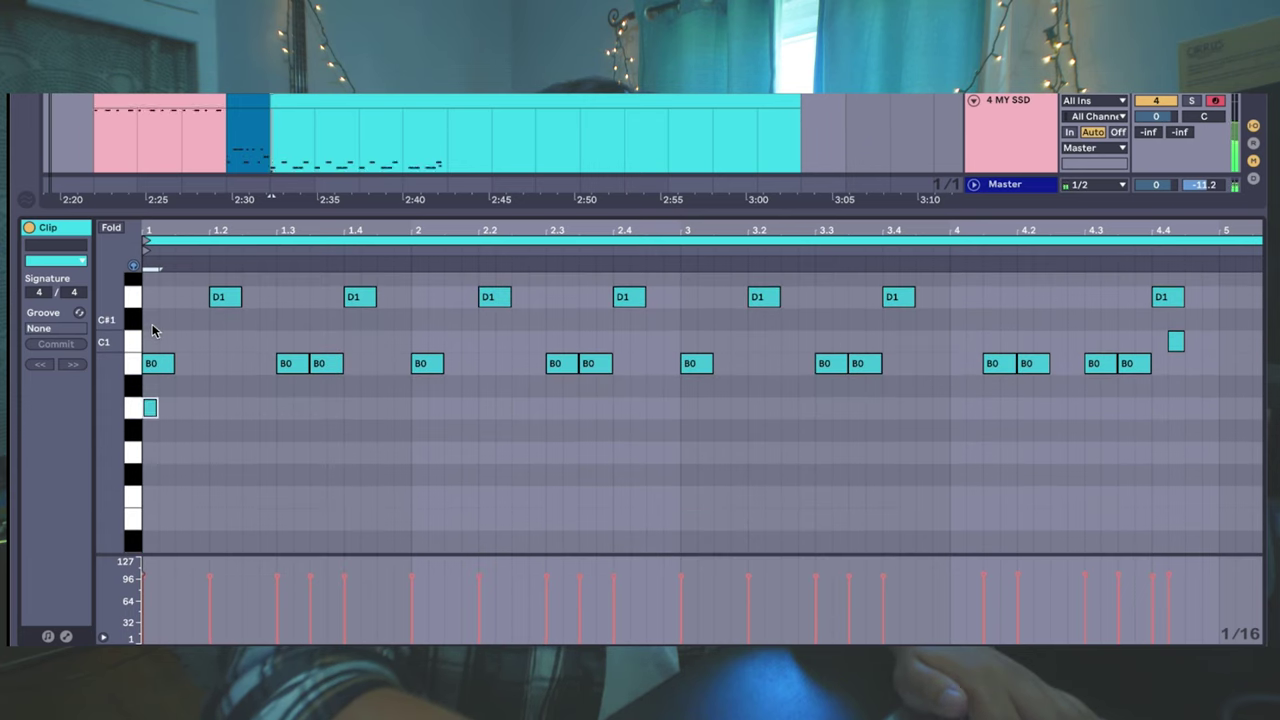
key(Up)
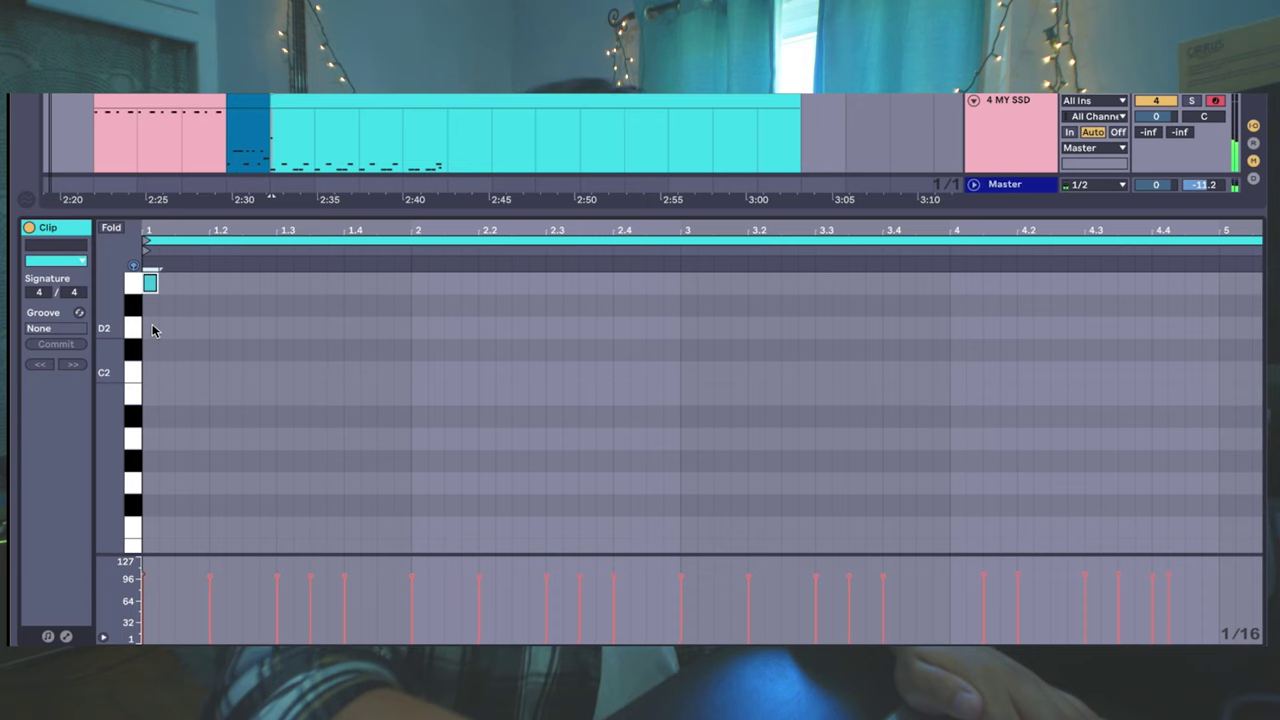
key(Down)
key(Down)
key(Down)
key(Down)
key(Up)
key(Up)
key(Up)
key(Up)
key(Up)
key(Up)
key(Up)
key(Up)
key(Up)
key(Up)
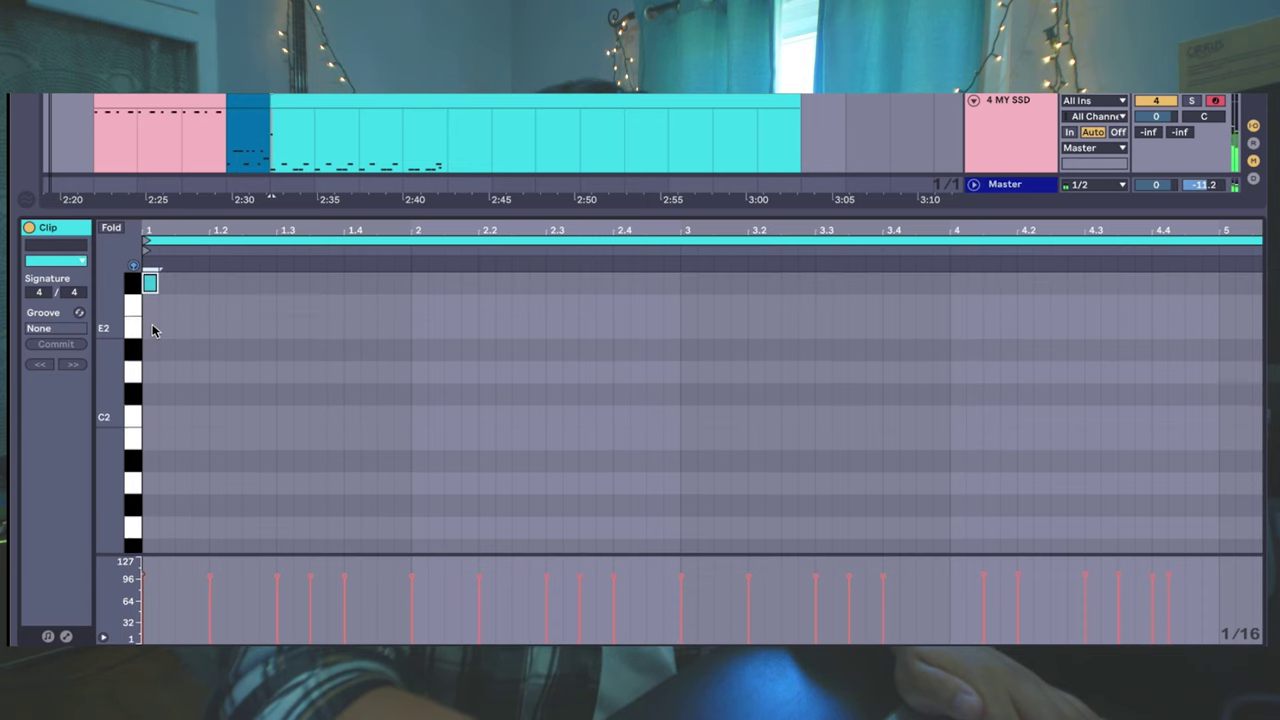
key(Down)
key(Down)
key(Down)
key(Down)
key(Down)
key(Down)
key(Down)
key(Down)
key(Down)
key(Down)
key(Down)
key(Down)
key(Down)
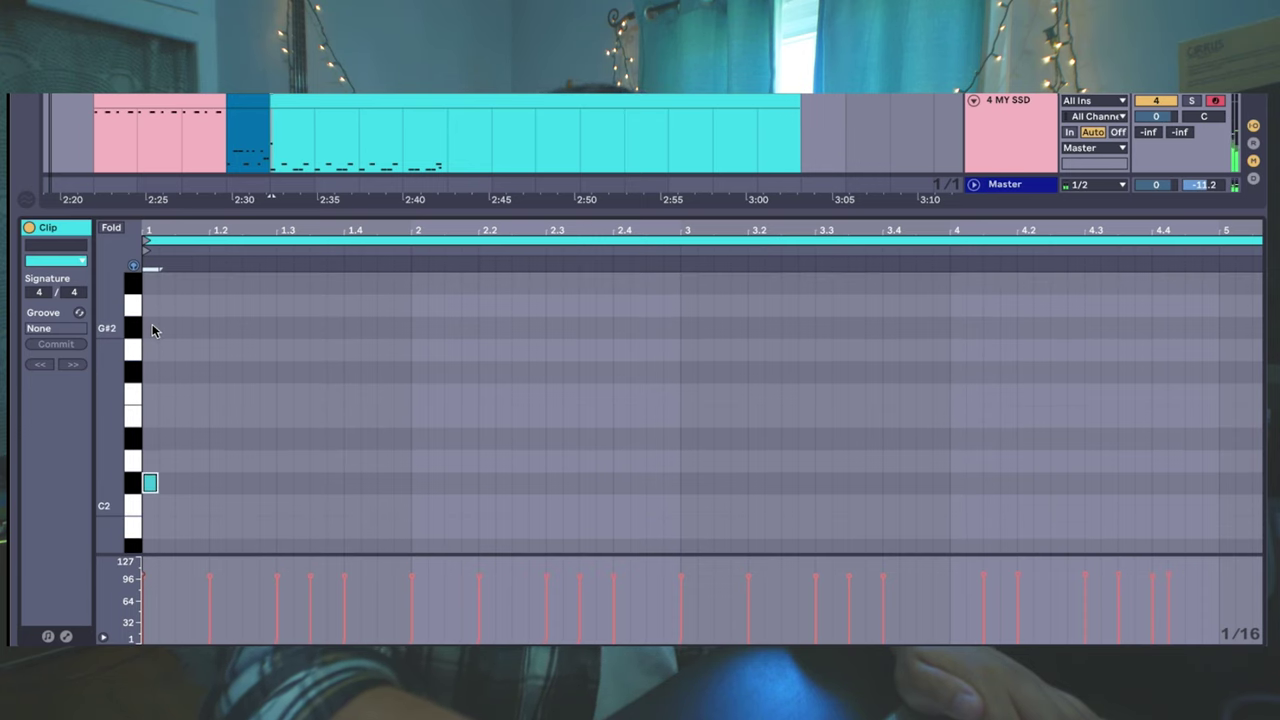
key(Down)
key(Down)
key(Down)
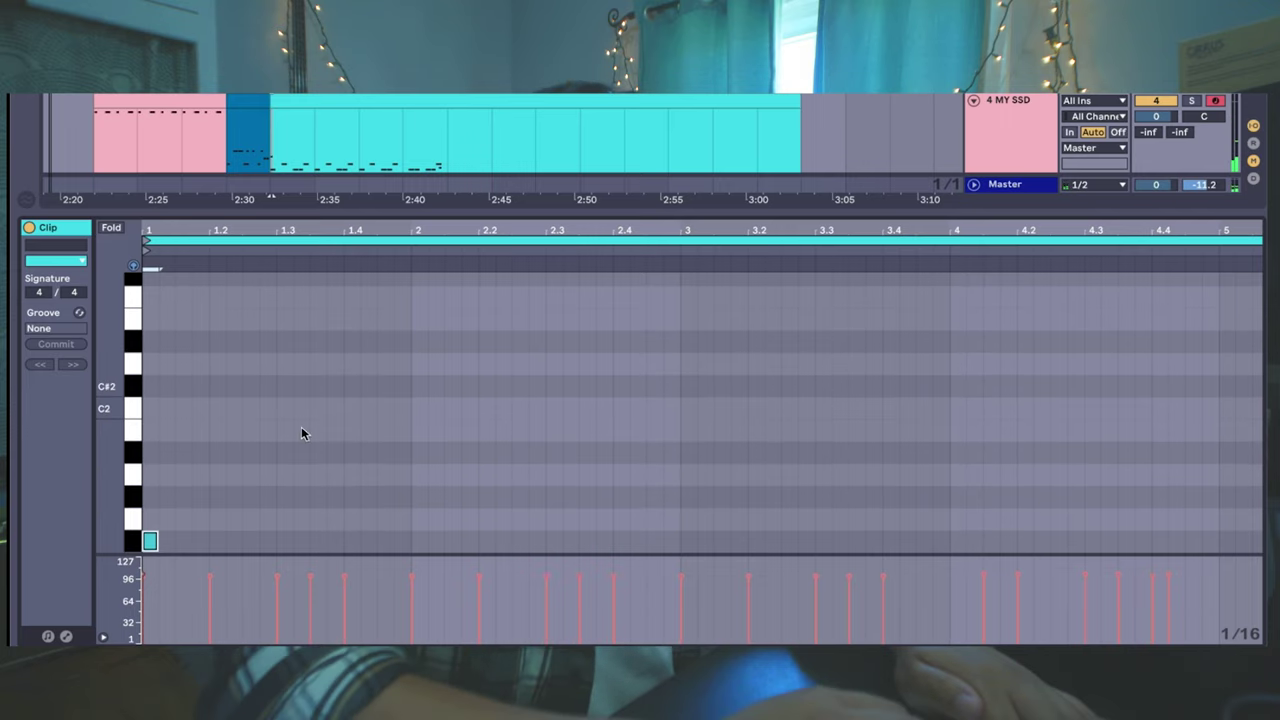
Step: Add sixteenth-note F#1 notes at 1.1.3, 1.2, 1.2.3, 1.3 and 1.3.3
scroll(391, 506, down, 5)
drag(143, 227, 143, 285)
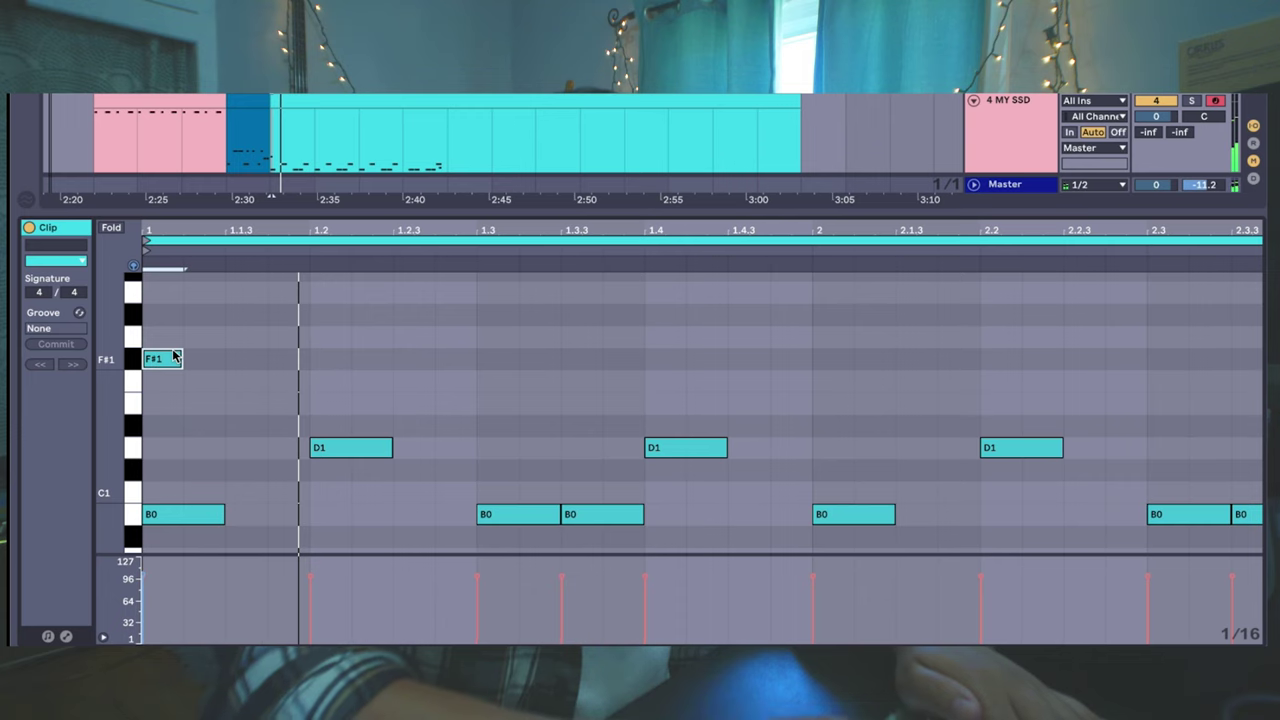
key(b)
click(250, 358)
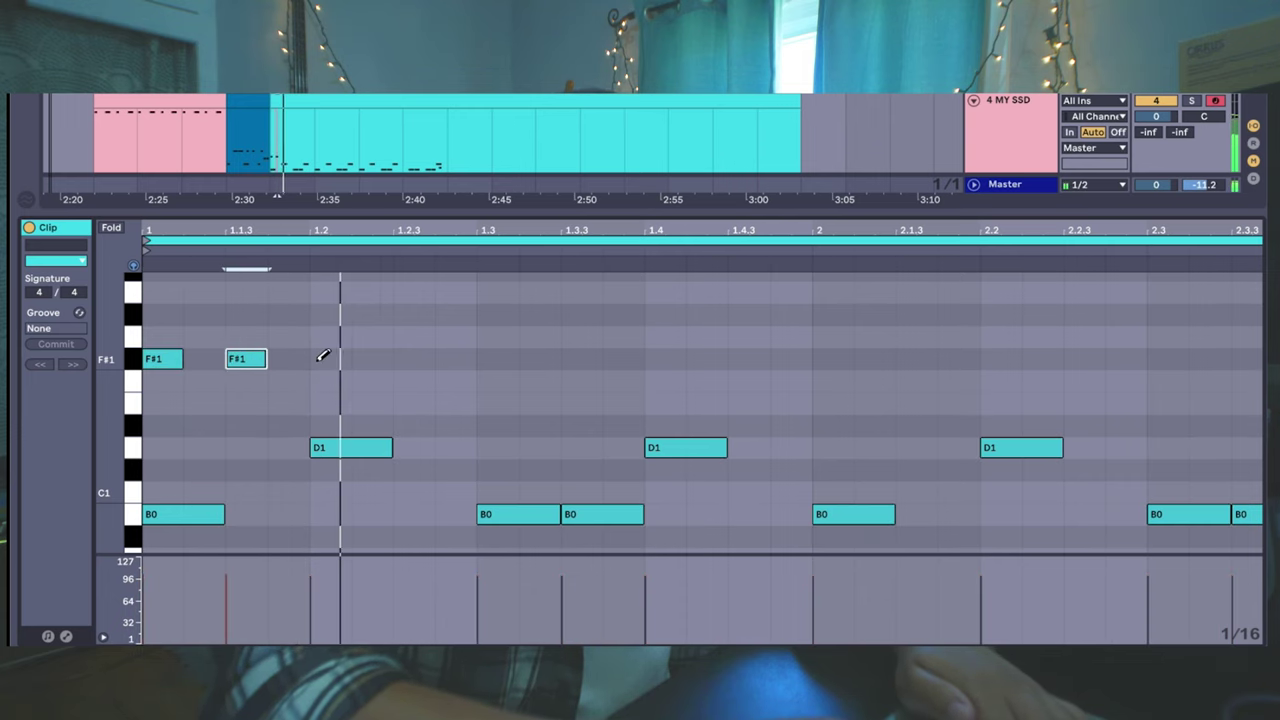
click(325, 358)
click(428, 358)
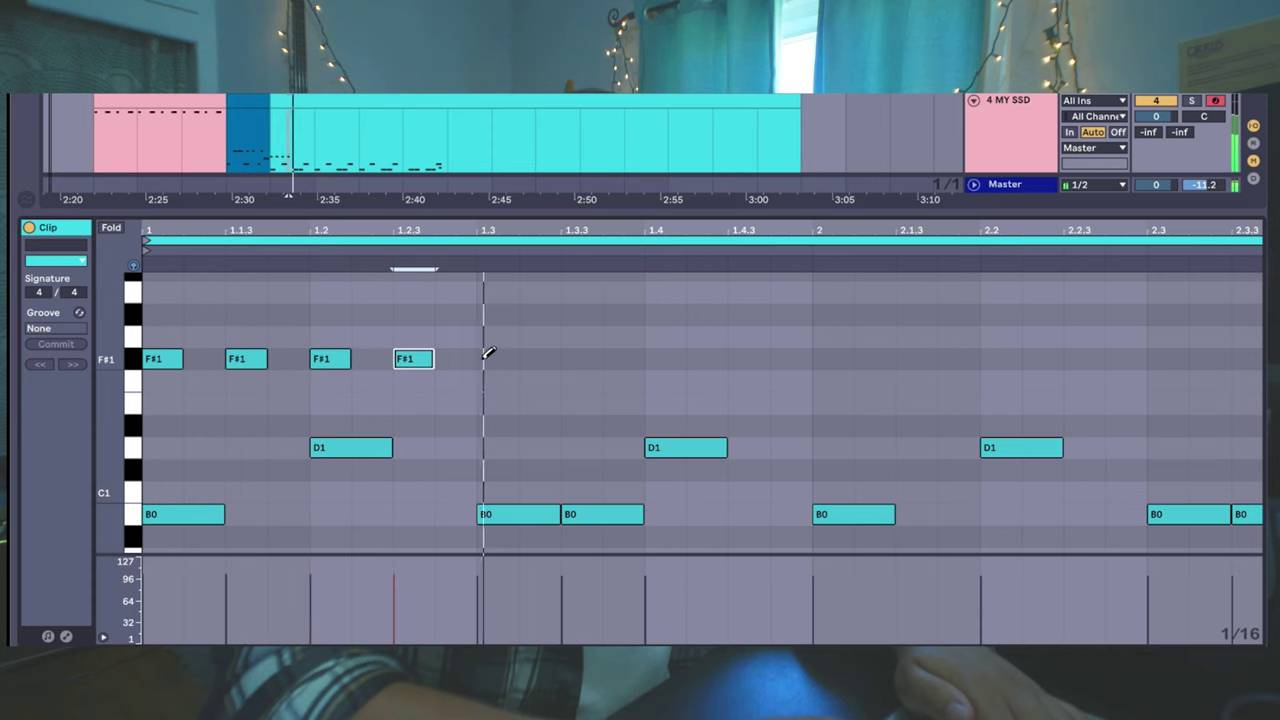
click(495, 358)
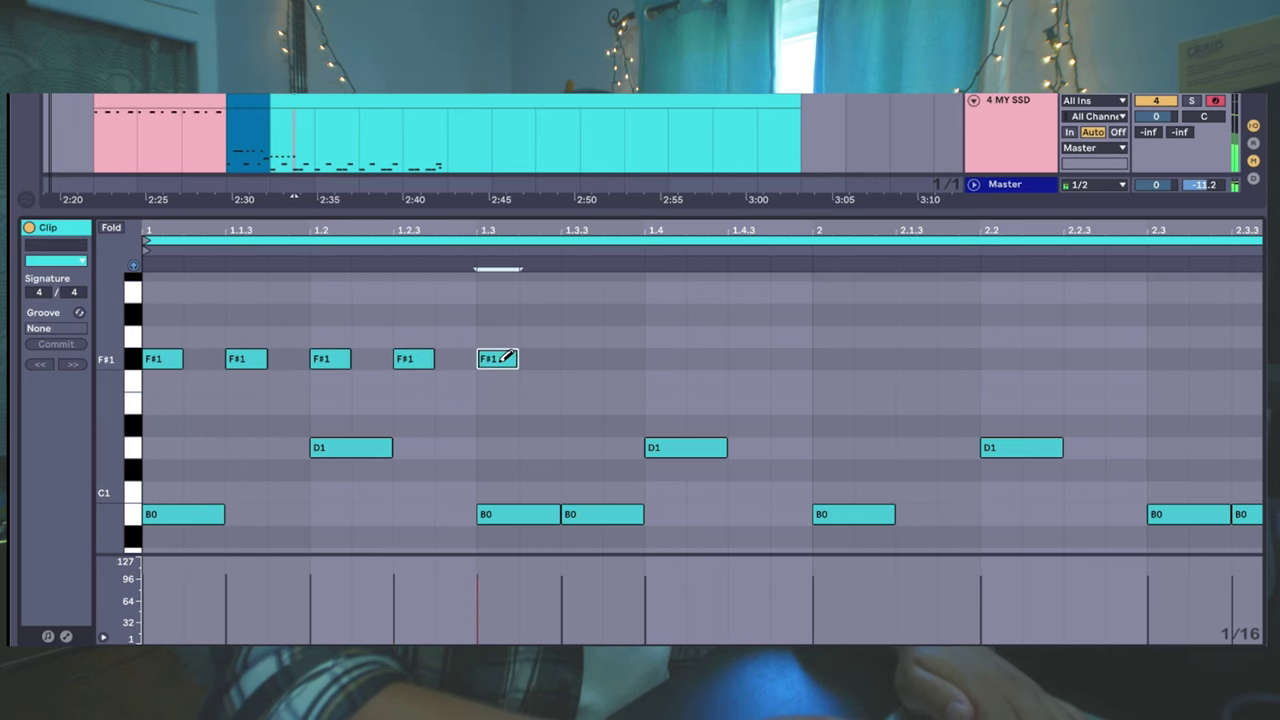
click(590, 358)
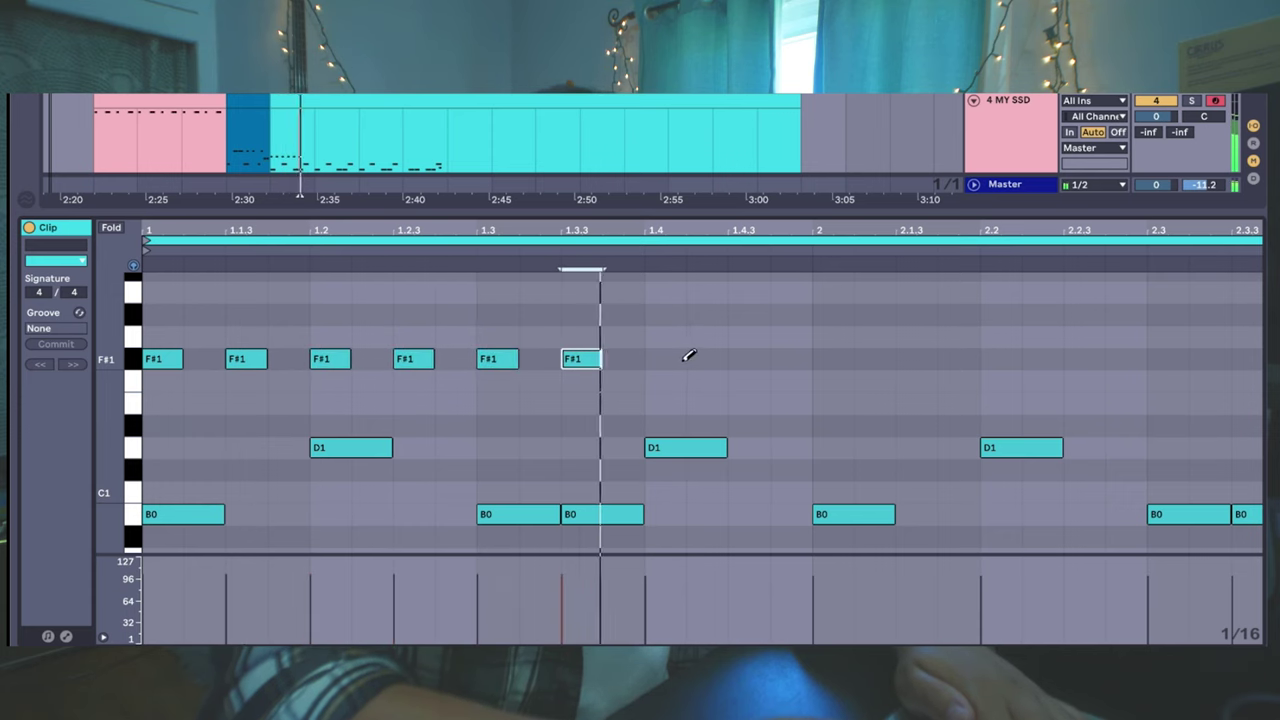
Step: Duplicate the six F#1 notes three times in a row so they repeat on every eighth through bar 3
drag(632, 371, 95, 325)
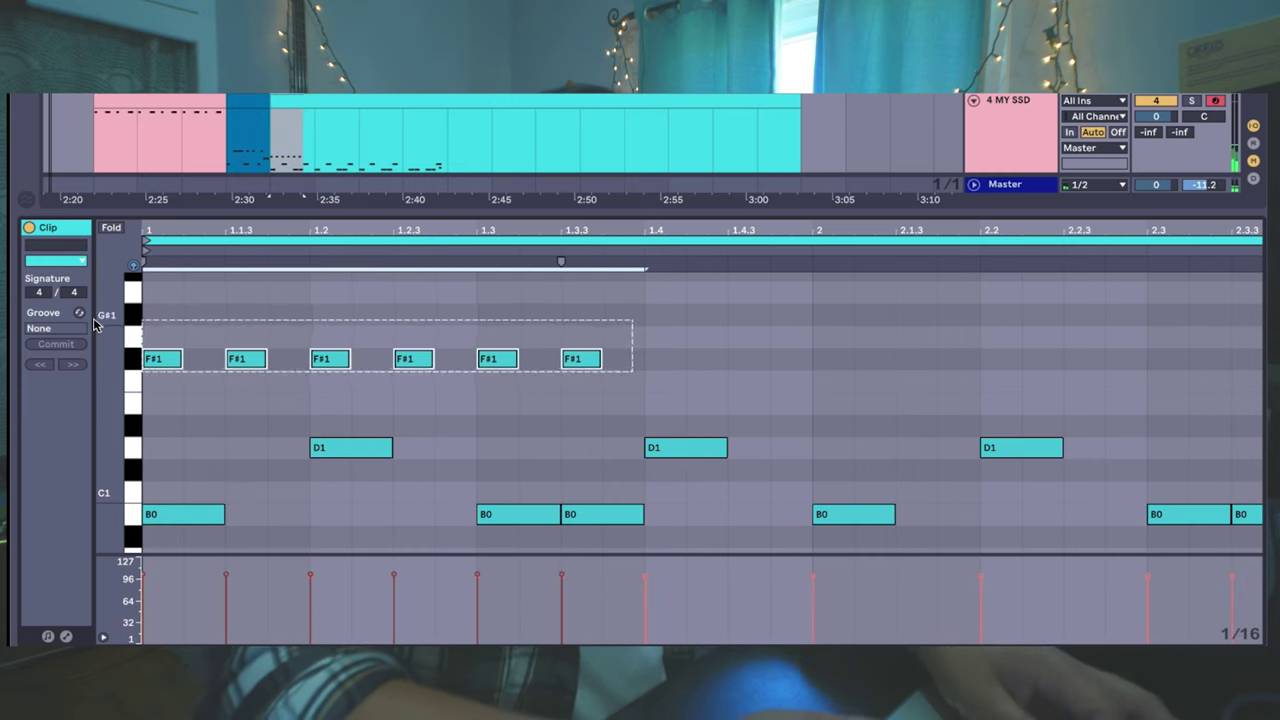
key(ctrl+d)
key(space)
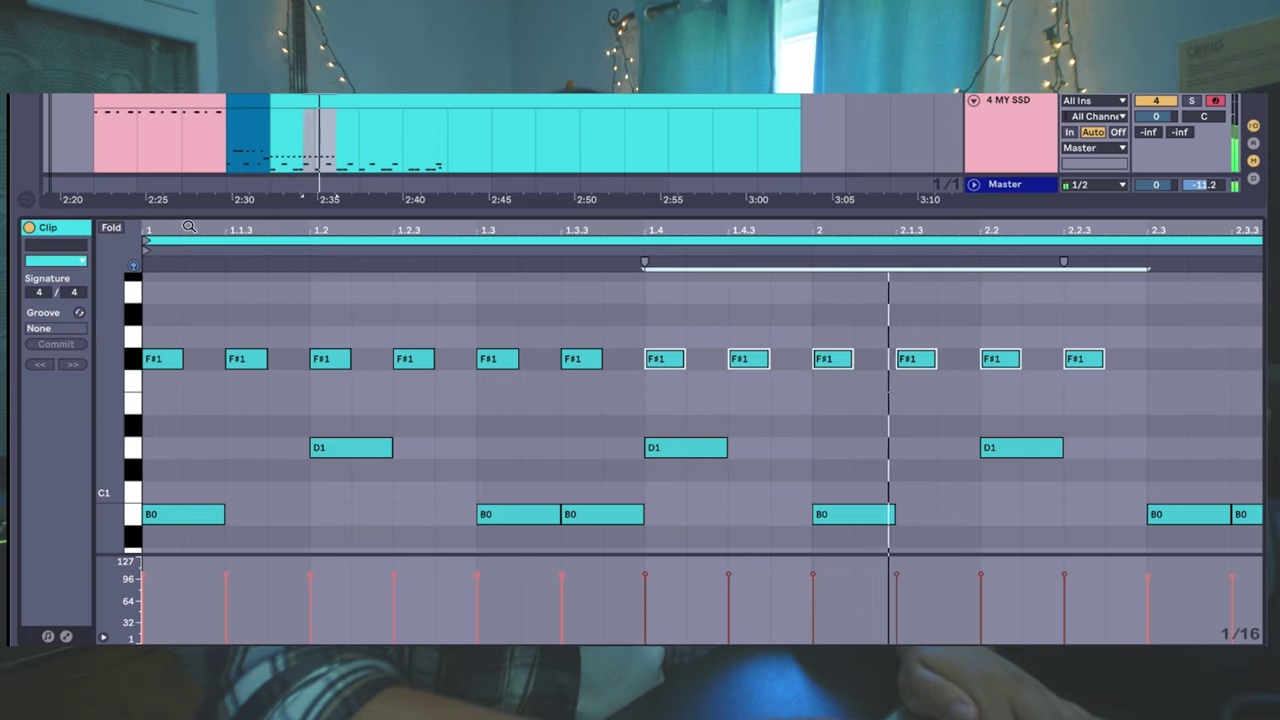
drag(189, 227, 190, 192)
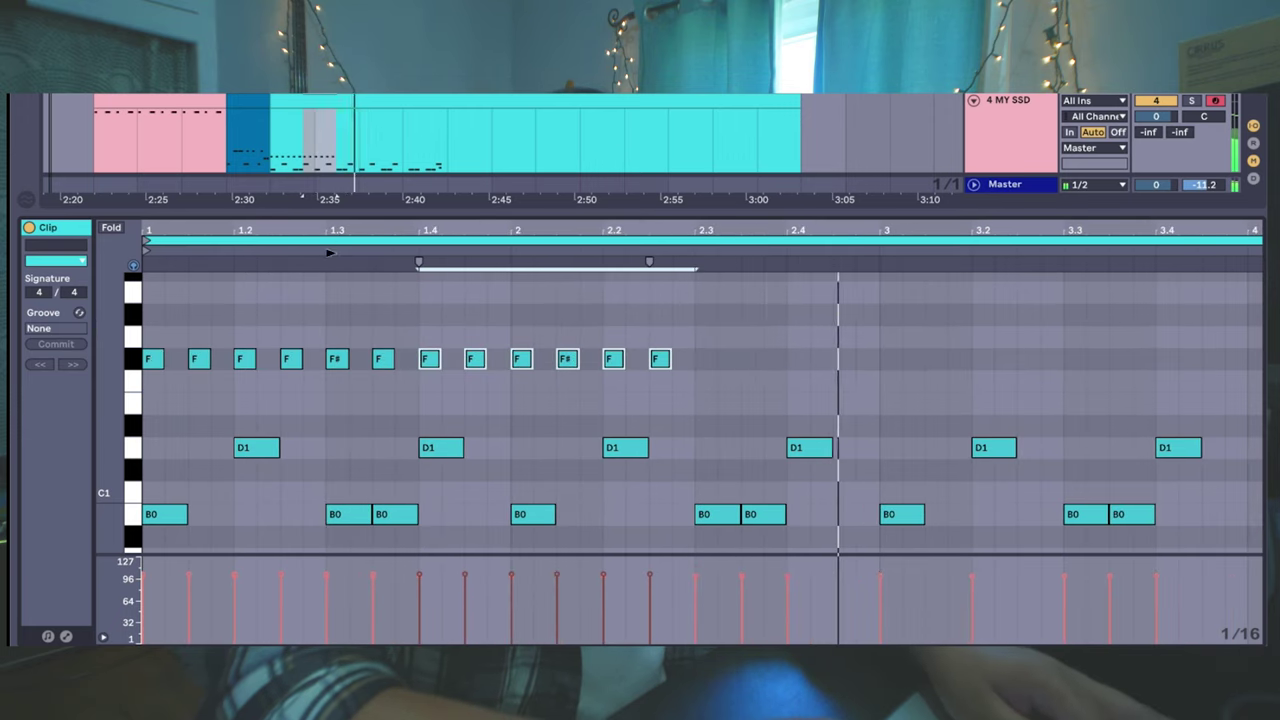
key(ctrl+d)
key(ctrl+d)
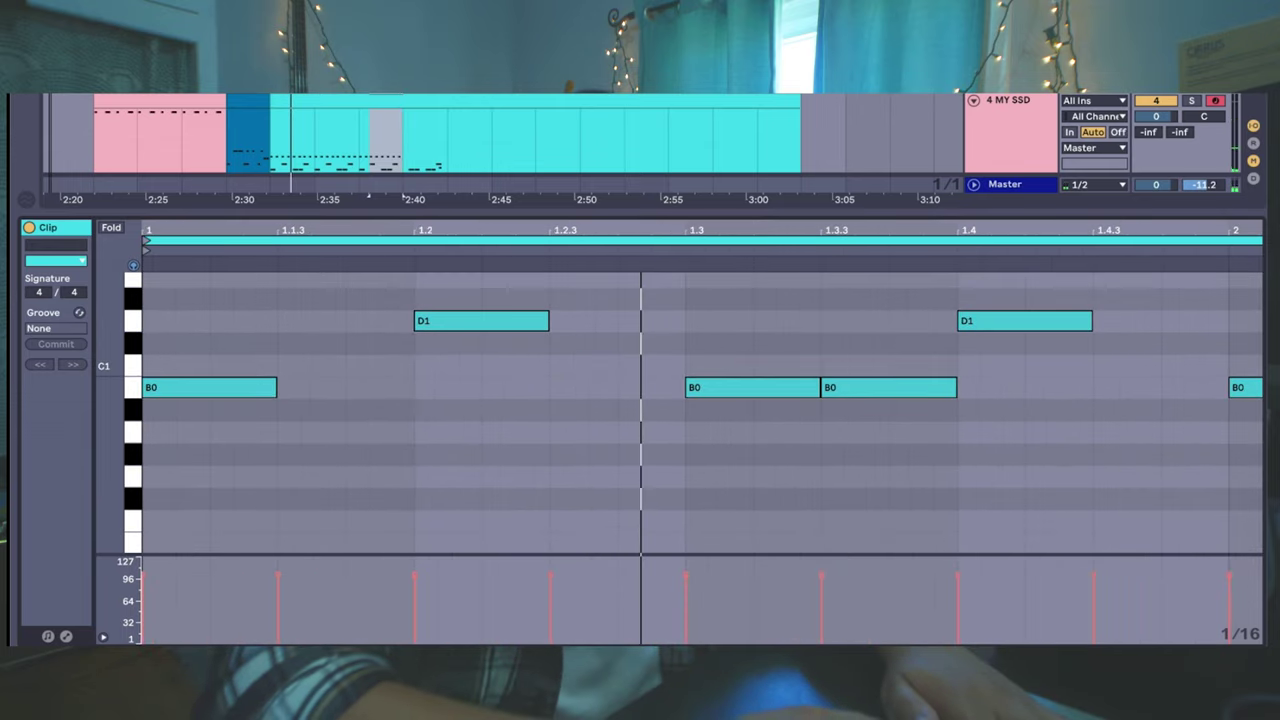
Step: Listen to the recorded drums group soloed in the arrangement, and unsolo it
drag(1090, 213, 1090, 224)
click(1191, 182)
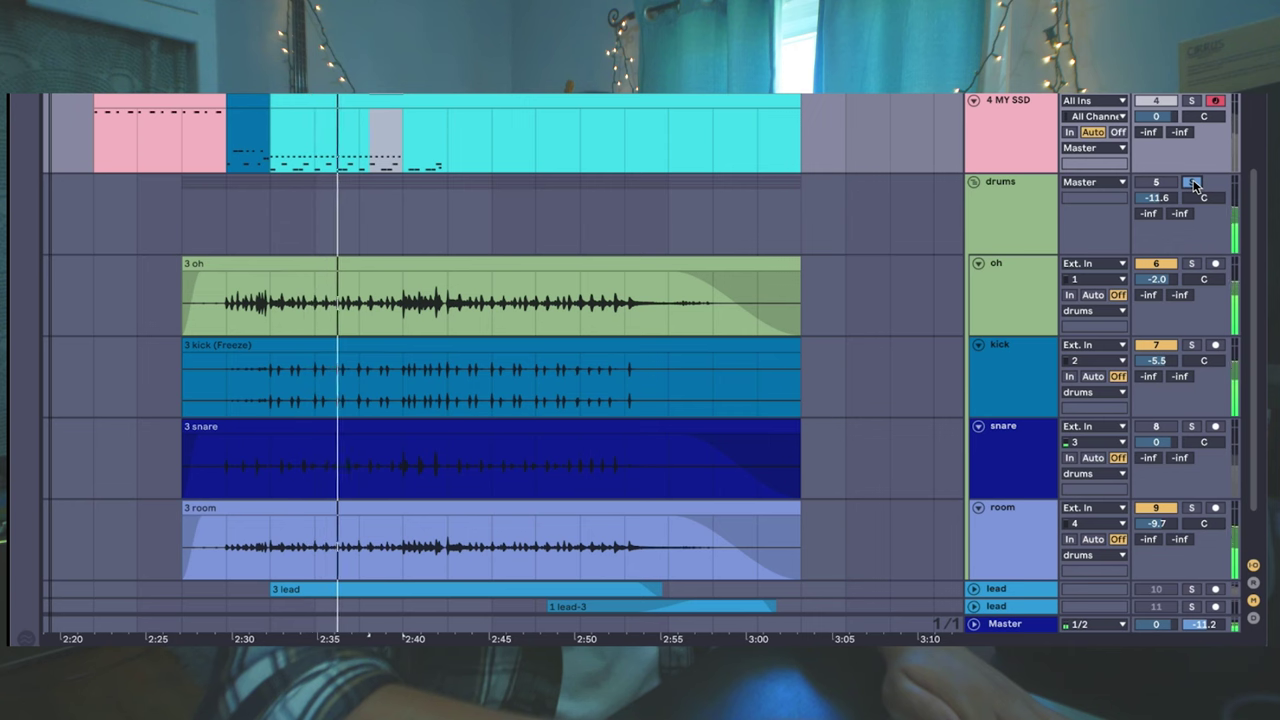
click(1192, 183)
key(space)
Step: Solo the 4 MY SSD track, play back its pattern, and reopen the turquoise clip for note editing
scroll(1058, 130, up, 2)
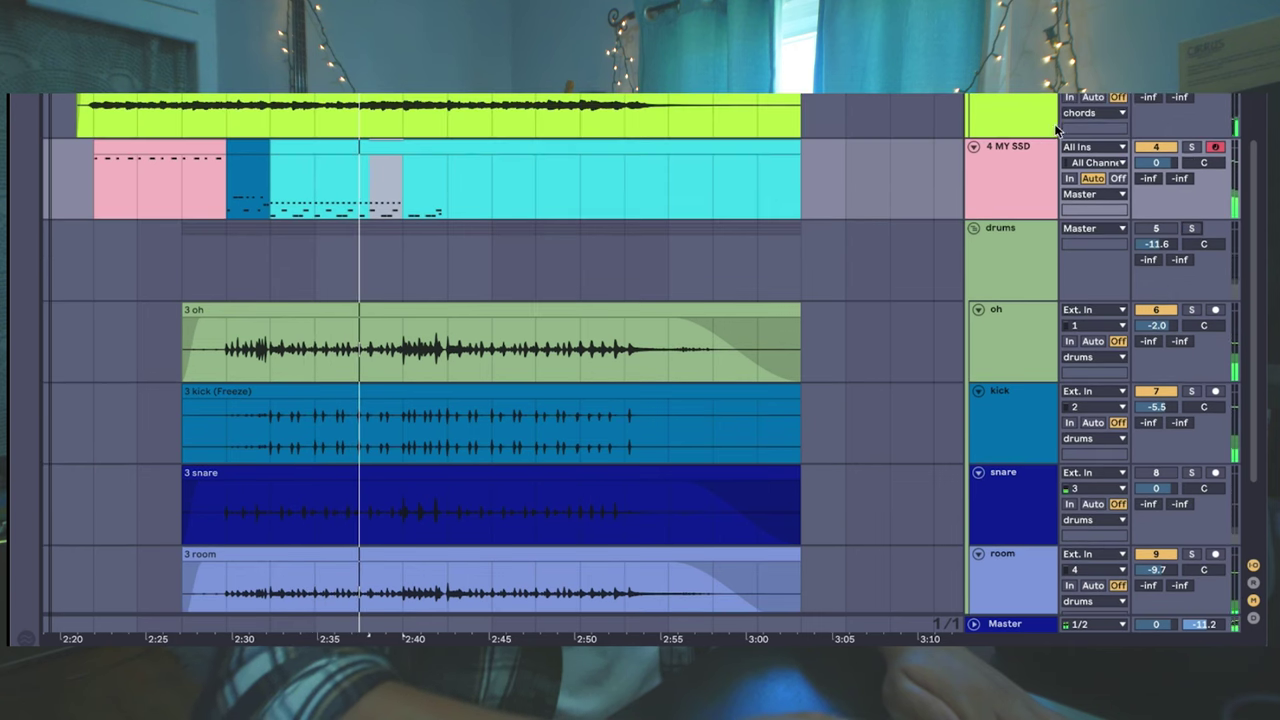
click(1192, 147)
key(space)
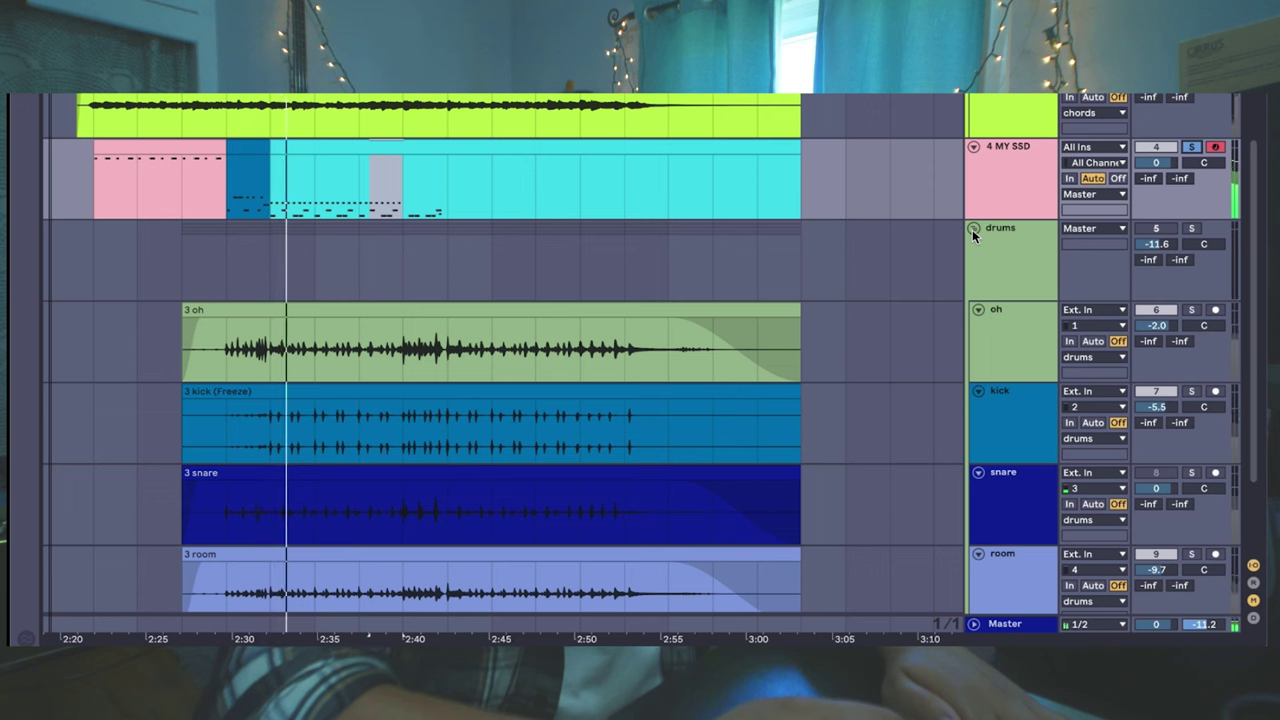
double_click(318, 143)
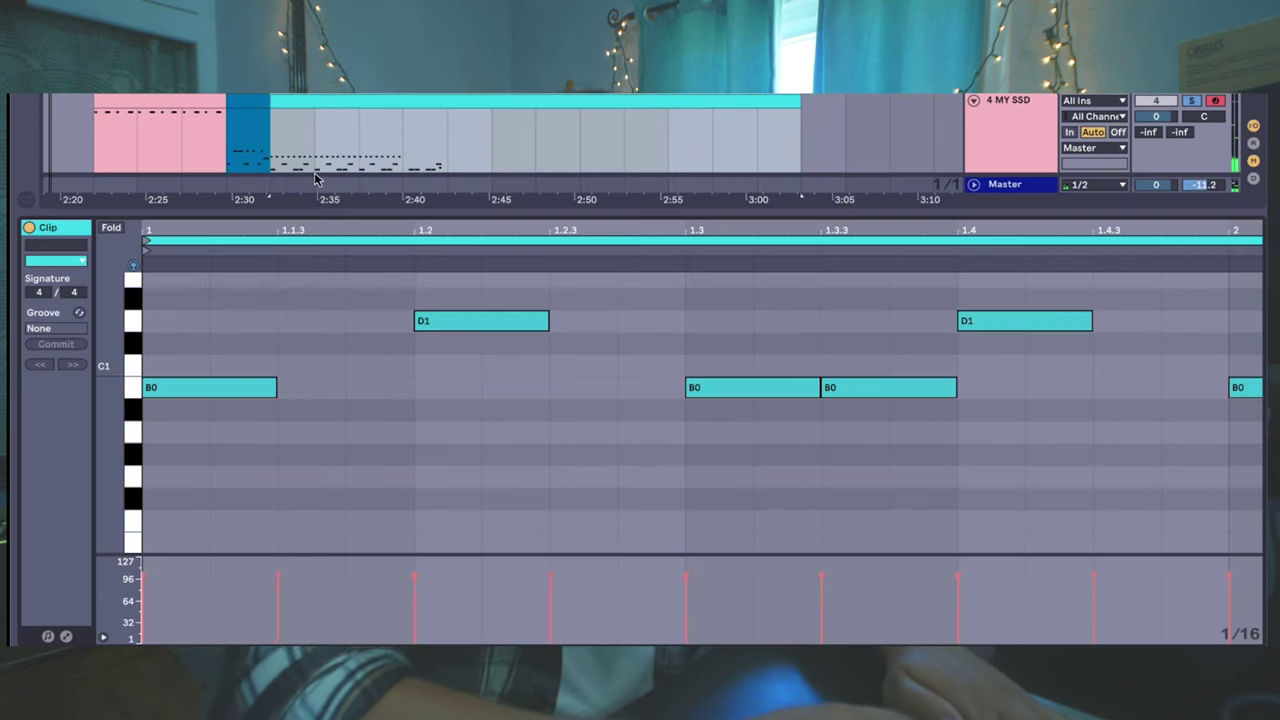
Step: Select the F#1 row, and lower the velocity of the F#1 note at 1.1.3 to about 60
scroll(255, 333, up, 5)
scroll(255, 333, down, 2)
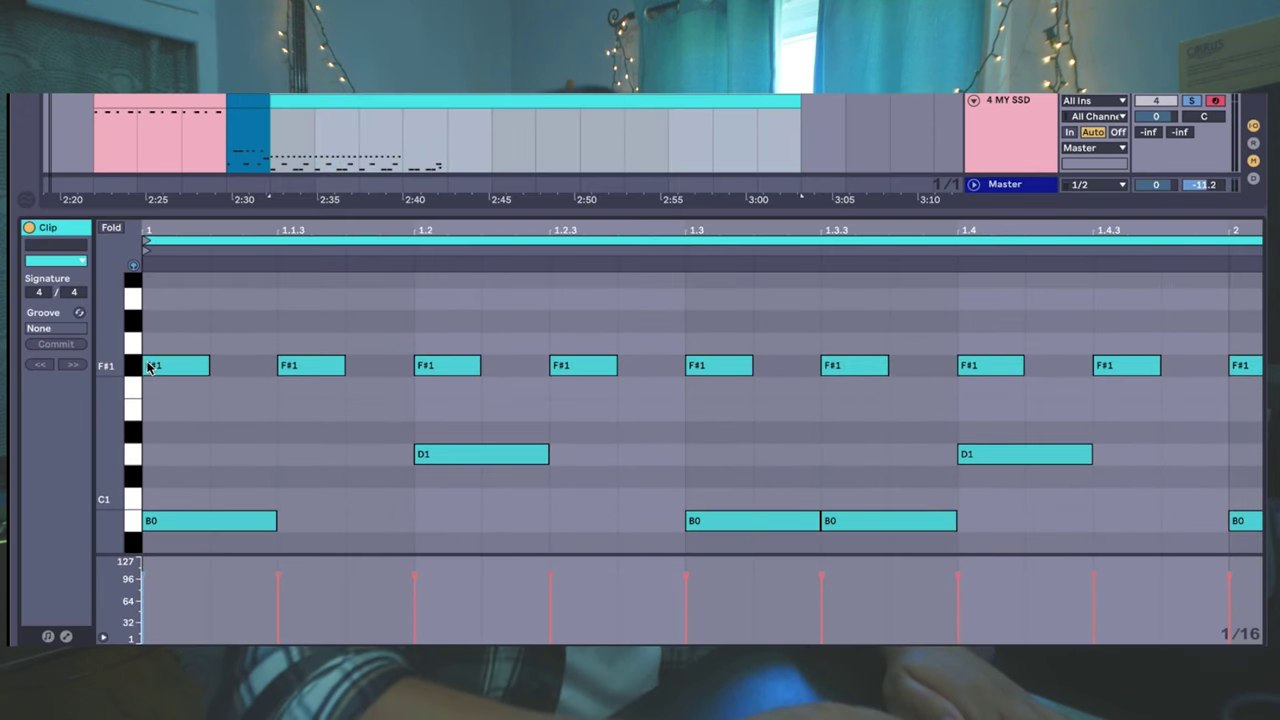
click(139, 367)
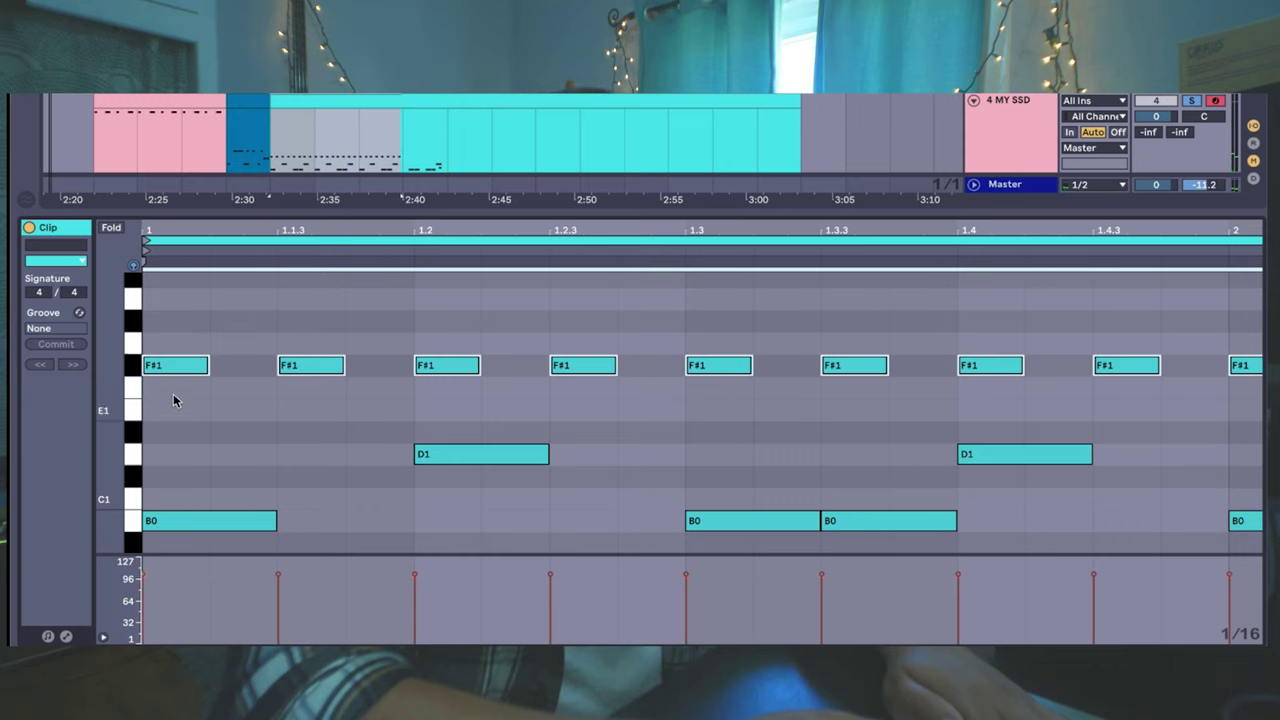
click(172, 376)
click(323, 374)
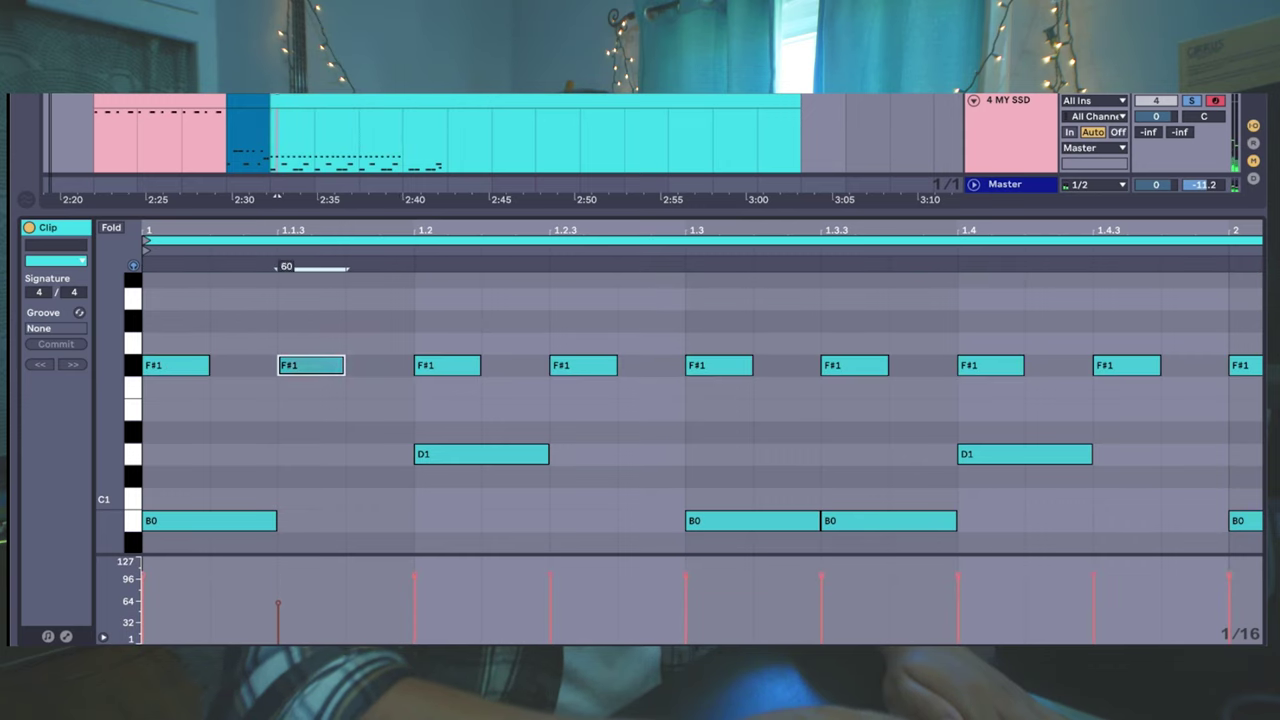
key(space)
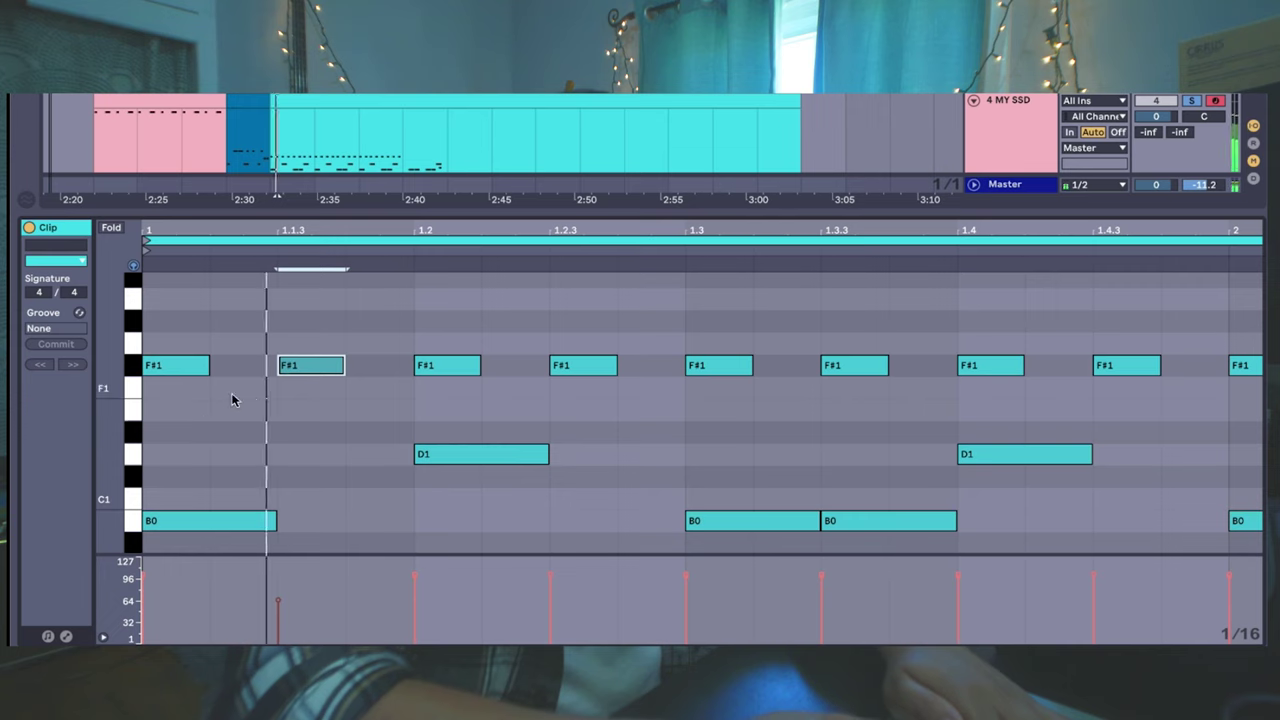
Step: Lower the velocities of the F#1 notes at 1.2.3, 1.3.3 and 1.4.3, with 1.3.3 at about 71
click(449, 368)
key(space)
click(566, 375)
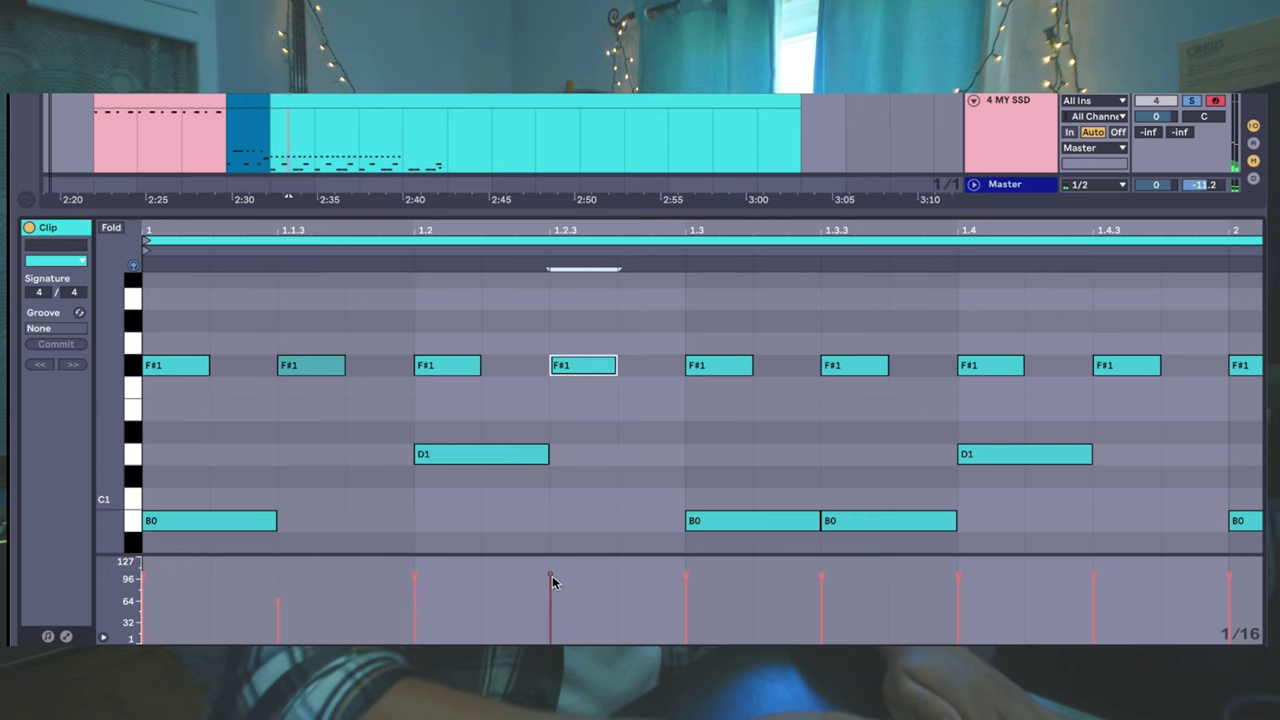
click(860, 372)
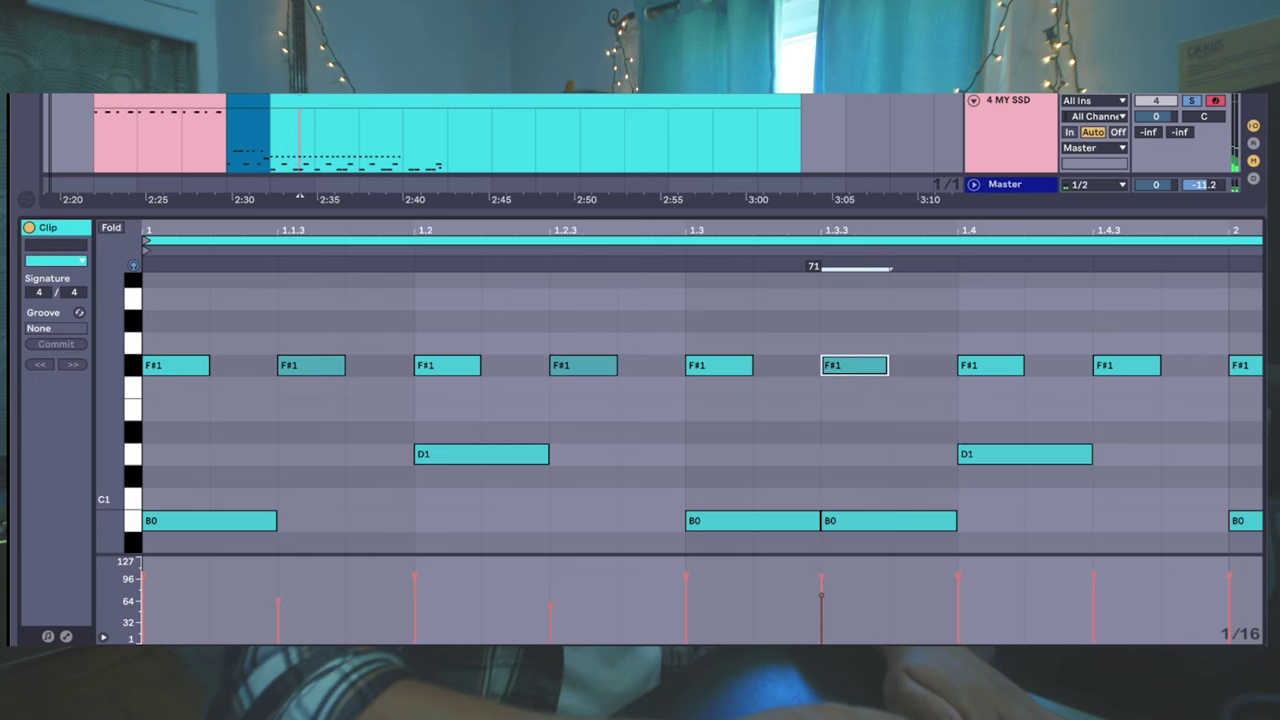
drag(845, 236, 559, 224)
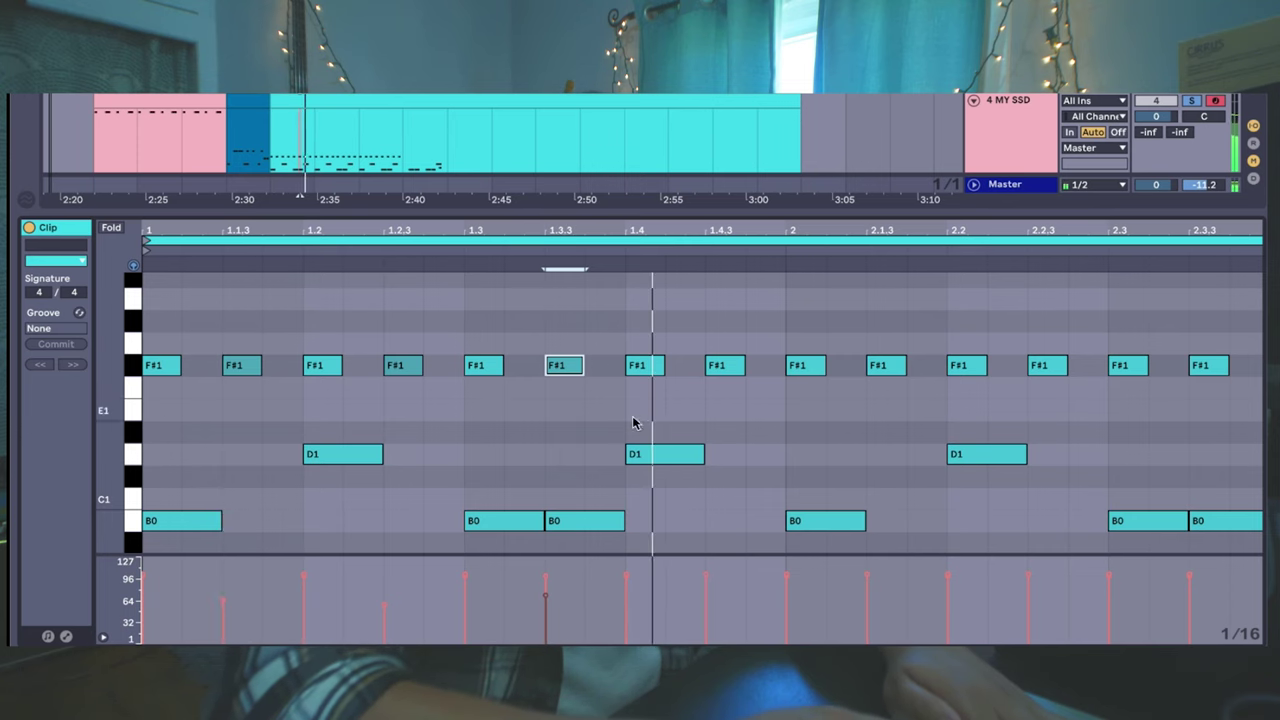
click(720, 370)
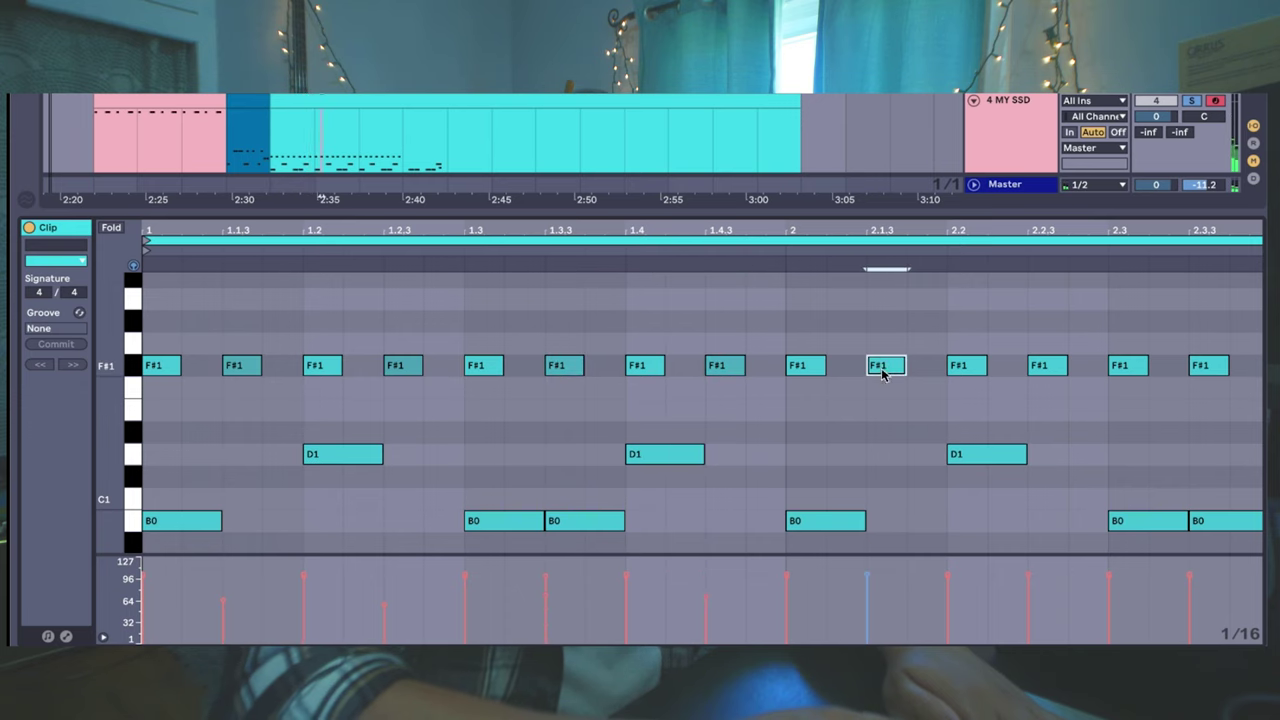
Step: Lower the offbeat F#1 velocities in bars 2 and 3, with 2.3.3 at about 60 and 3.4.3 at 84, and play back
drag(867, 578, 867, 604)
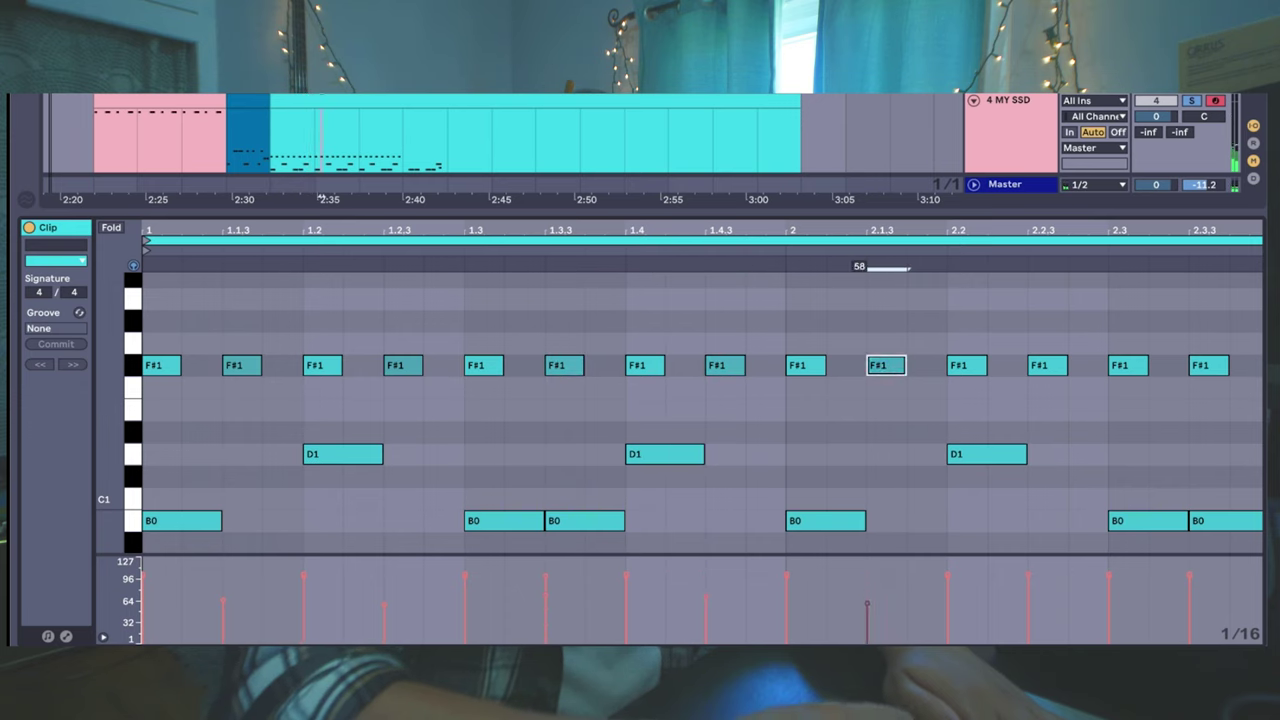
click(1045, 372)
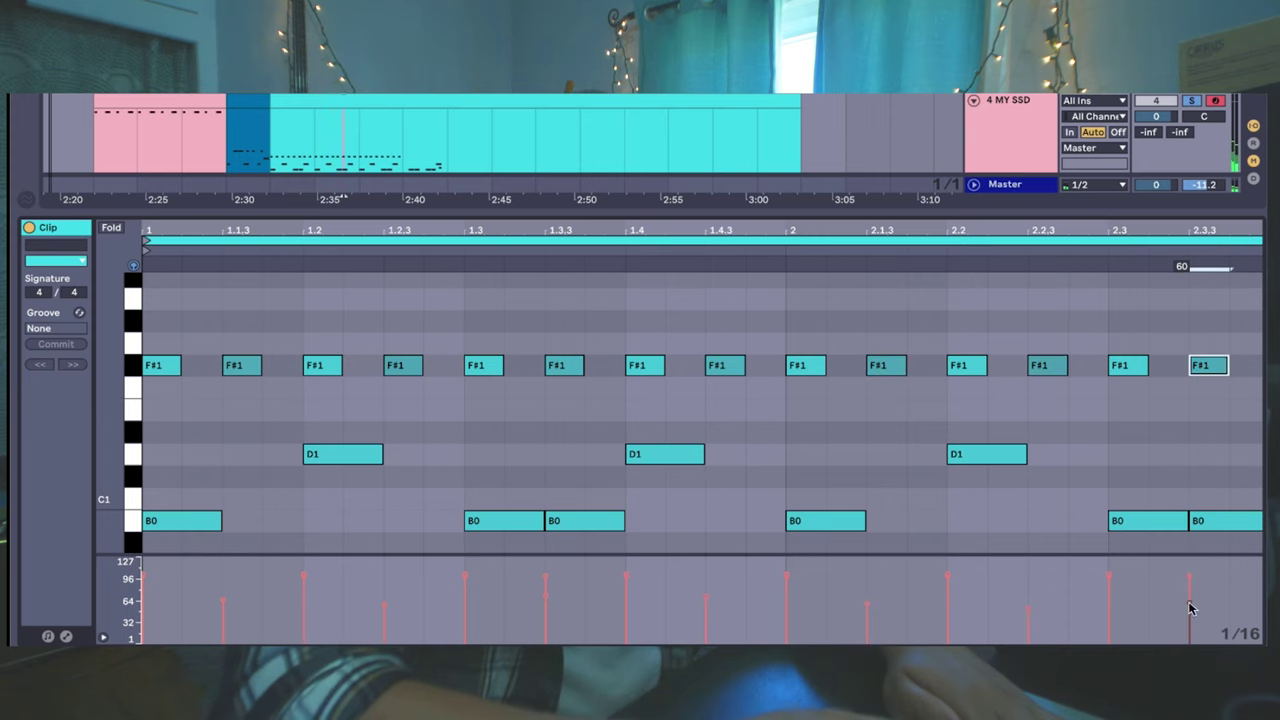
drag(1190, 607, 1190, 604)
scroll(836, 460, down, 5)
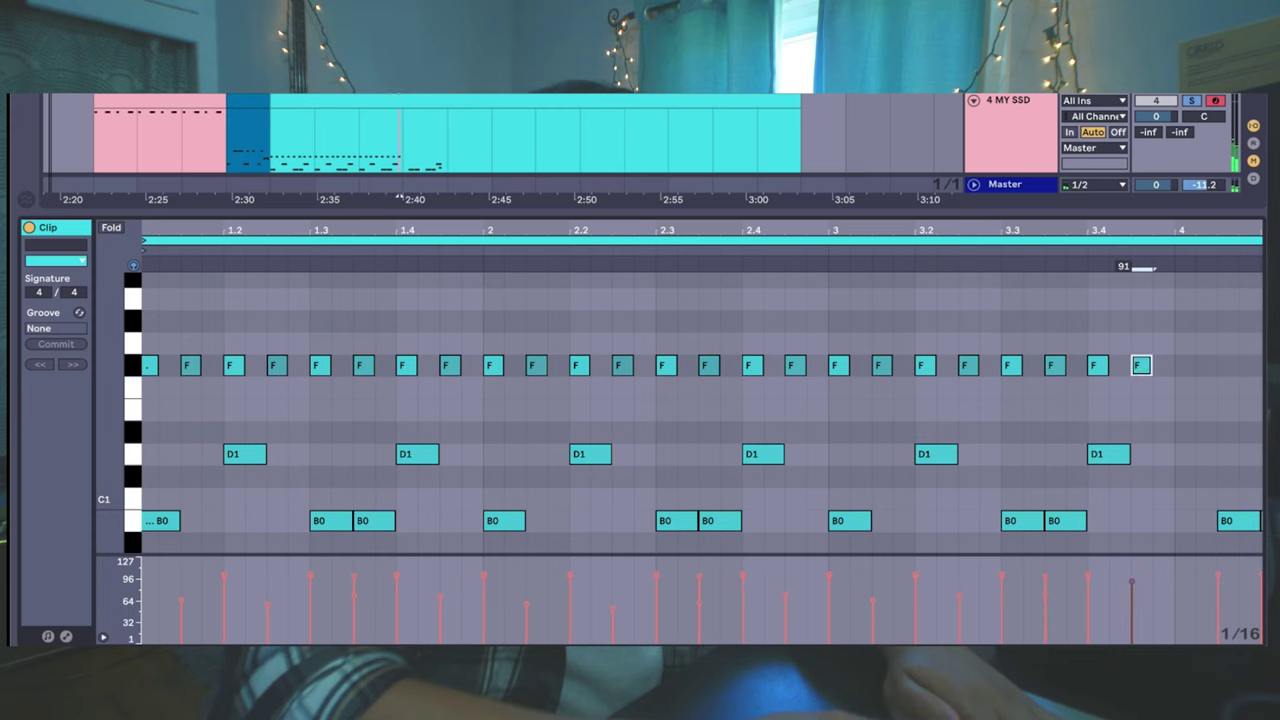
drag(1132, 581, 1132, 591)
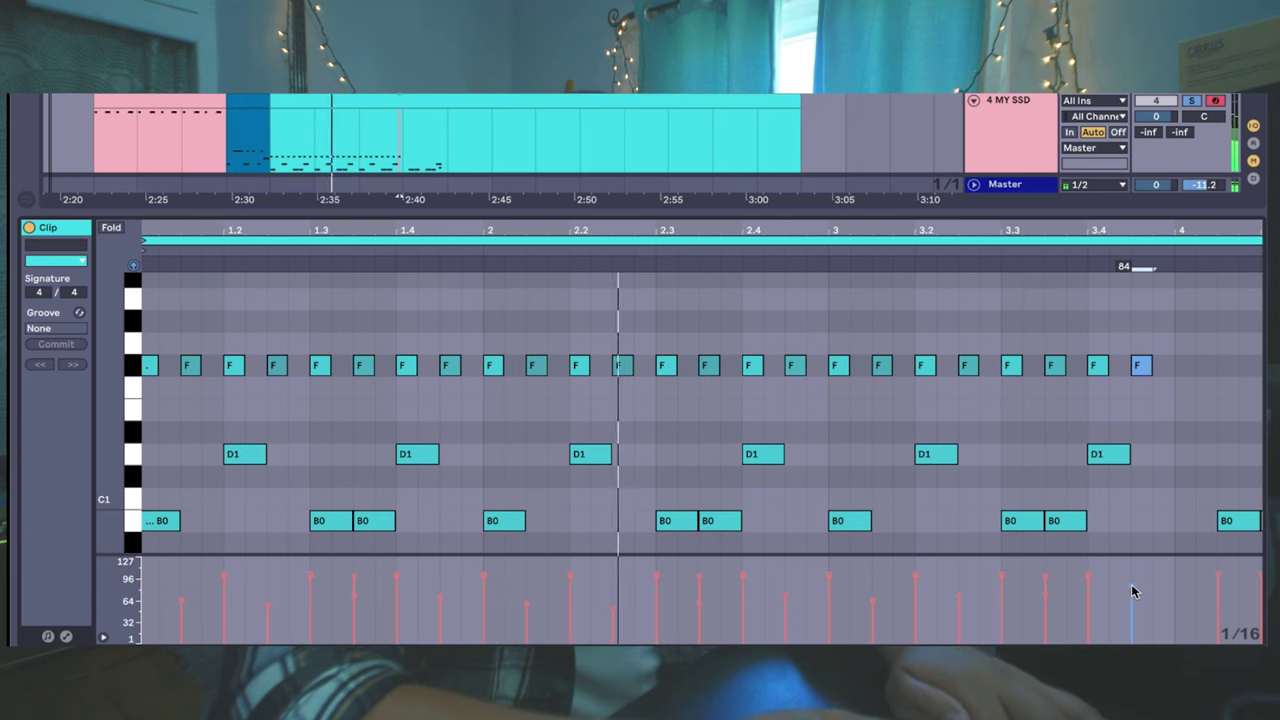
scroll(700, 322, down, 3)
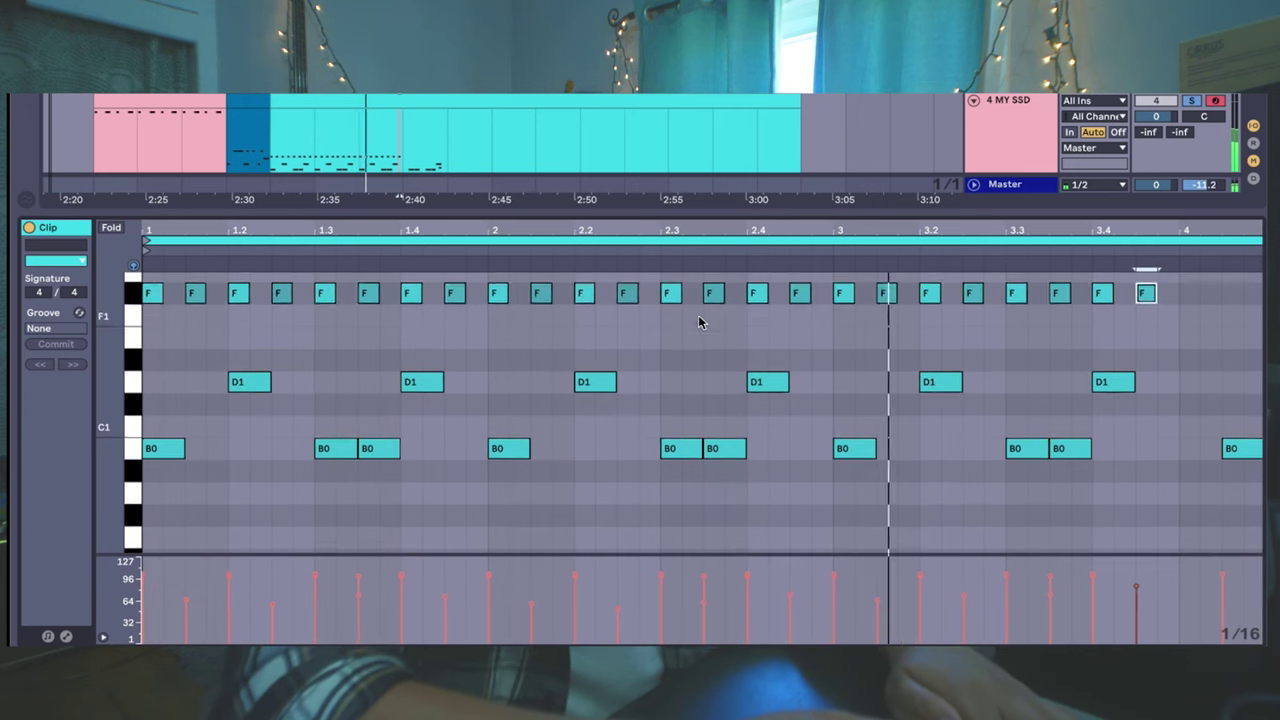
scroll(700, 322, down, 3)
key(space)
Step: Add a sixteenth-note B0 at 1.1.4 and a sixteenth note at 1.2.4 transposed down to A-1
drag(197, 230, 320, 316)
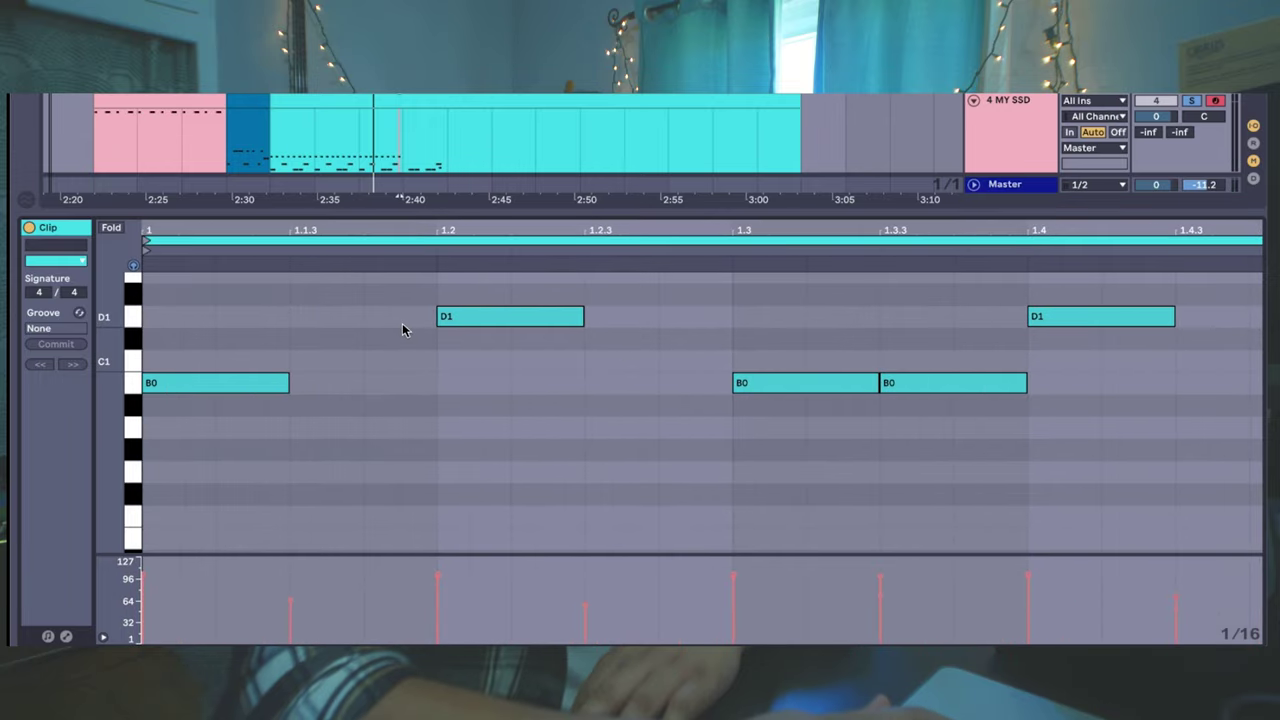
click(502, 316)
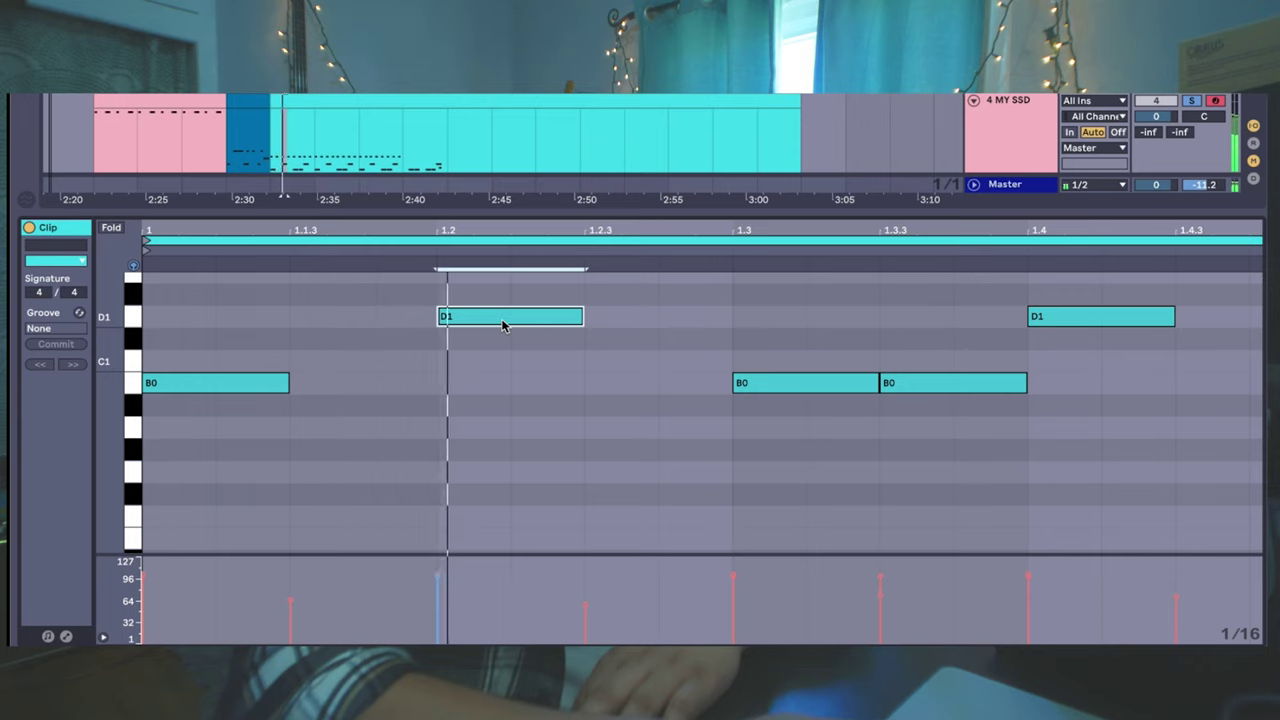
key(Down)
key(Down)
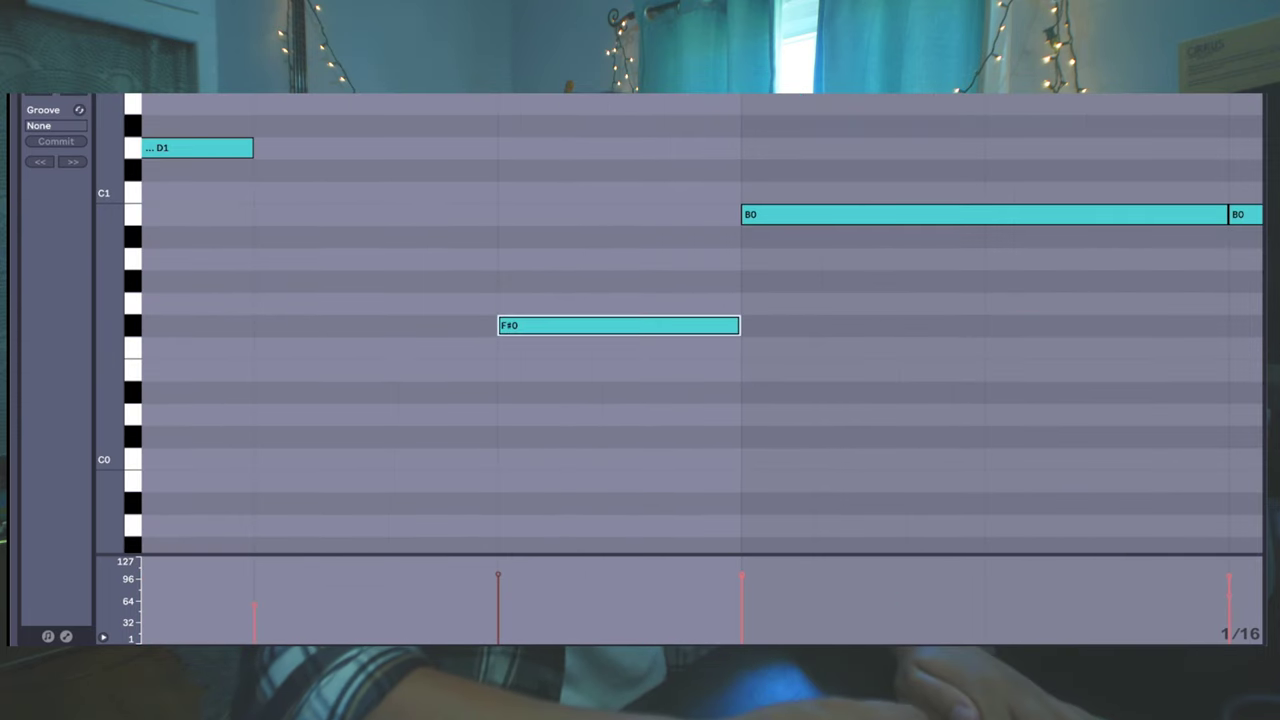
key(Down)
key(Down)
key(Down)
key(Down)
key(Down)
key(Down)
key(Down)
key(Down)
key(Down)
key(Down)
key(Down)
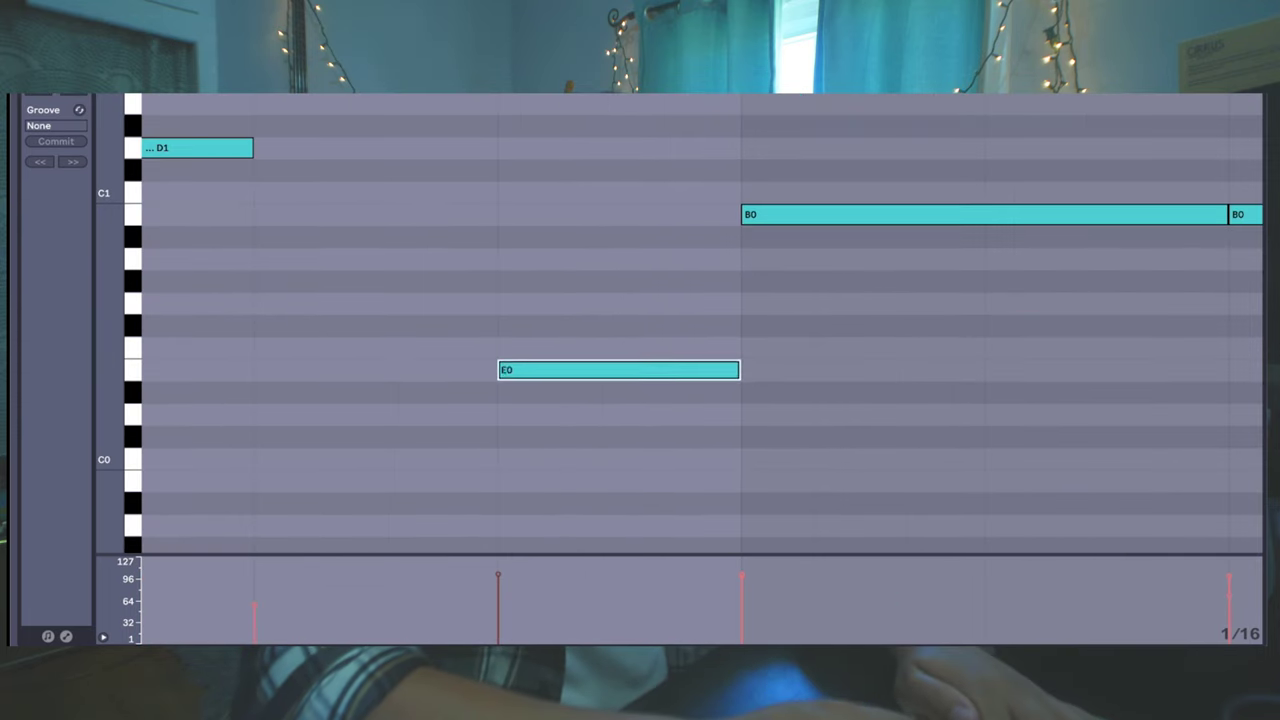
key(Up)
key(Up)
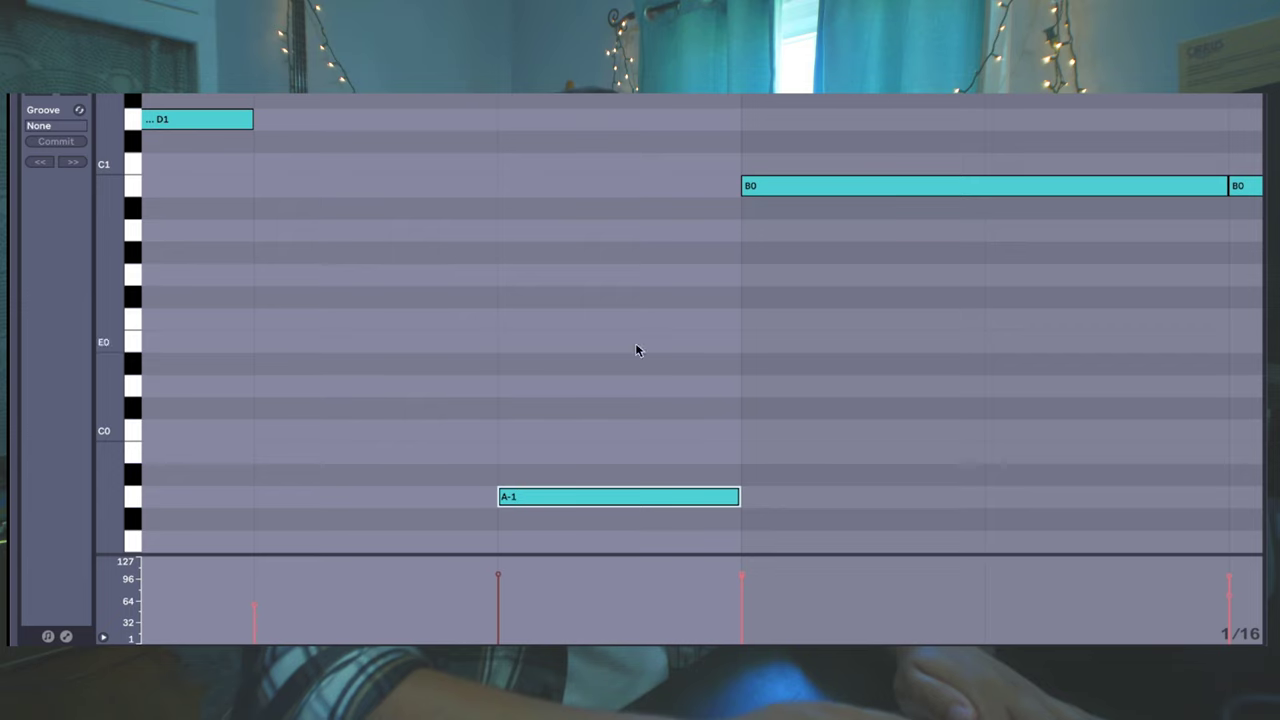
Step: Raise the velocity of the A-1 note at 1.2.4 to 127, and briefly enlarge the velocity lane to inspect it
key(space)
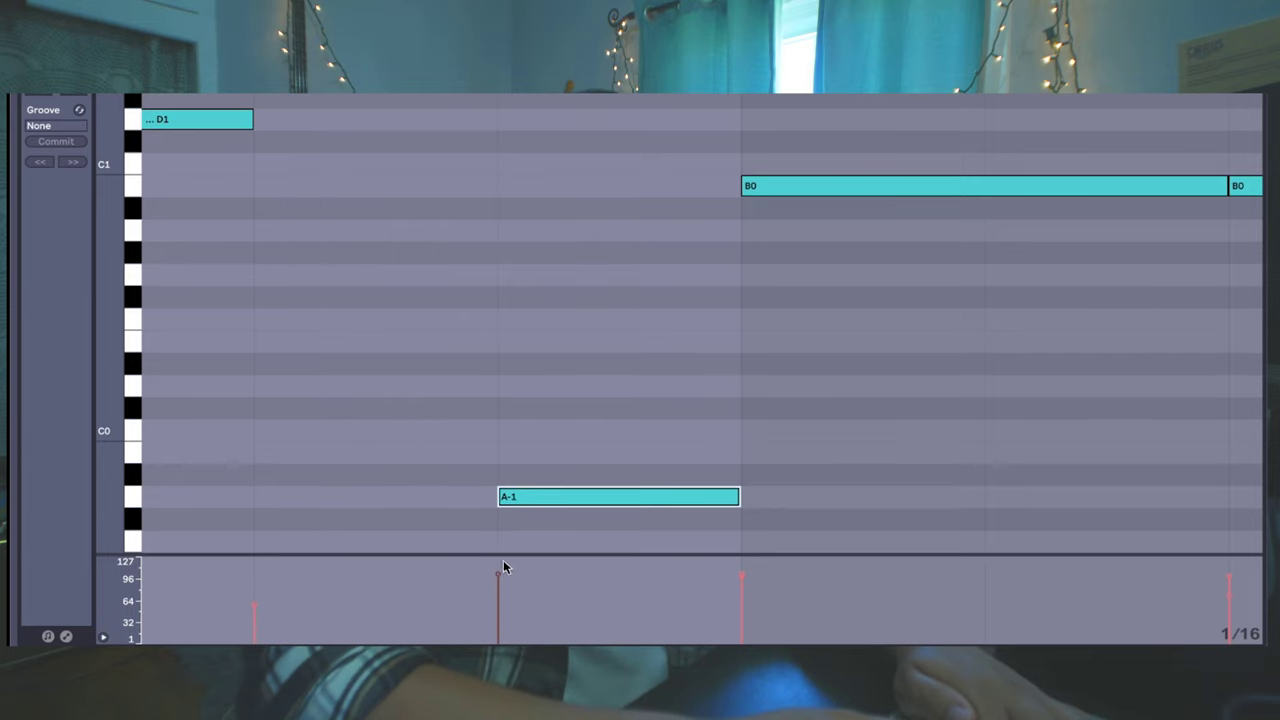
drag(499, 575, 499, 559)
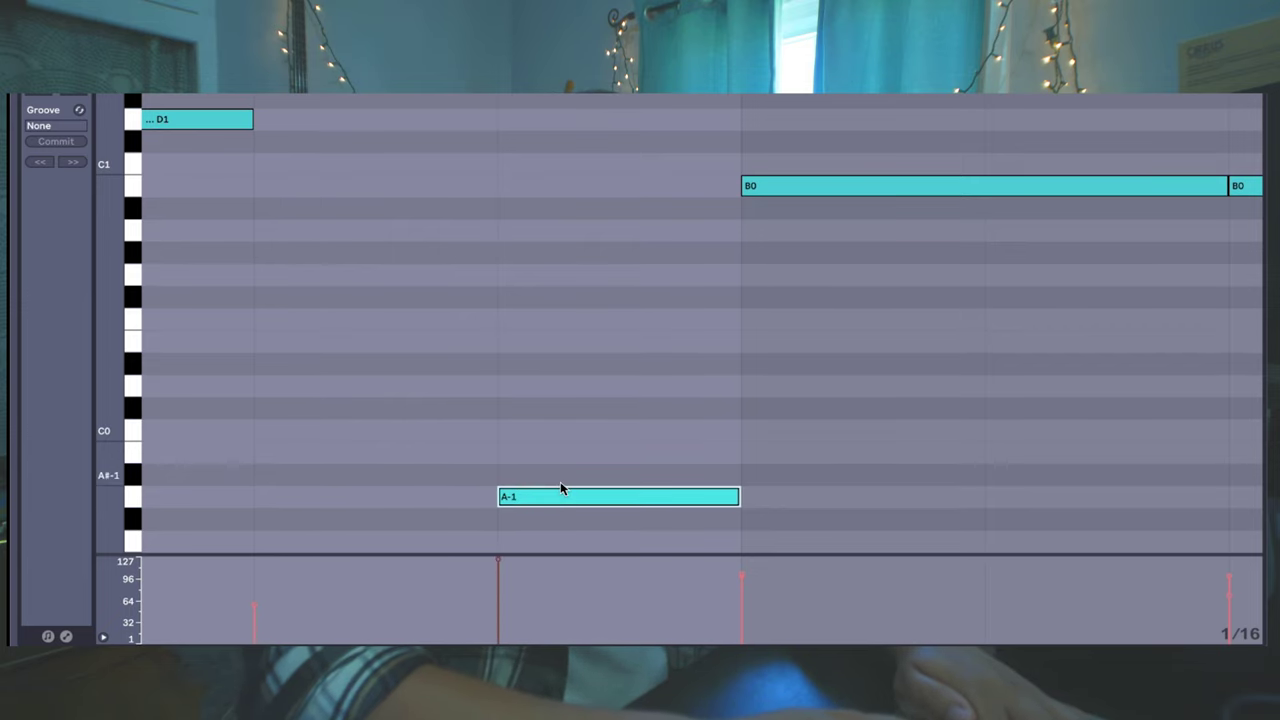
key(space)
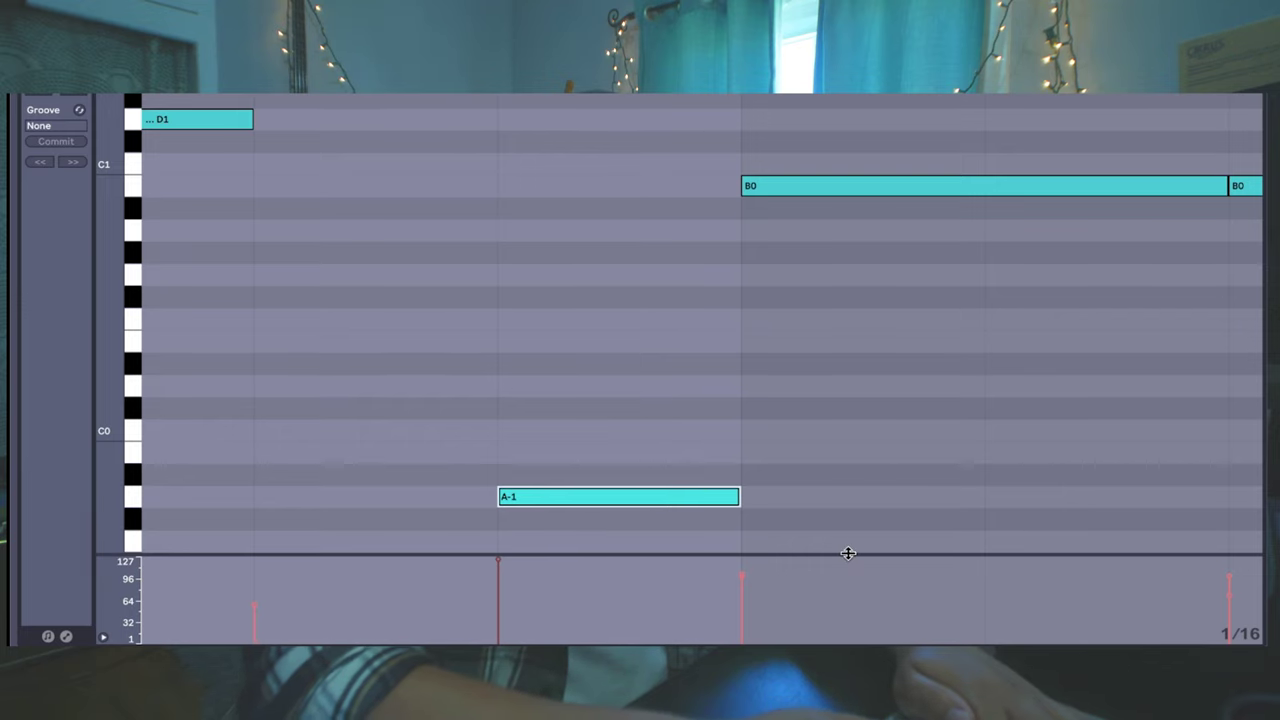
drag(847, 551, 814, 202)
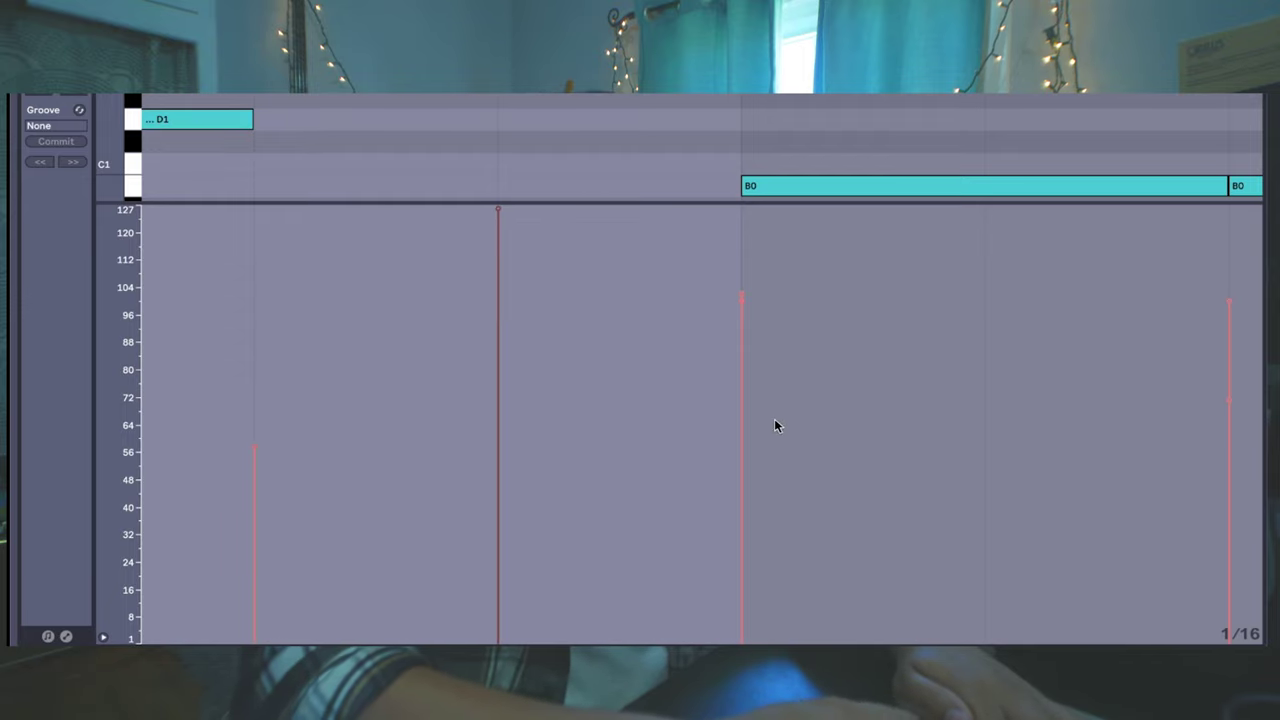
drag(555, 205, 570, 529)
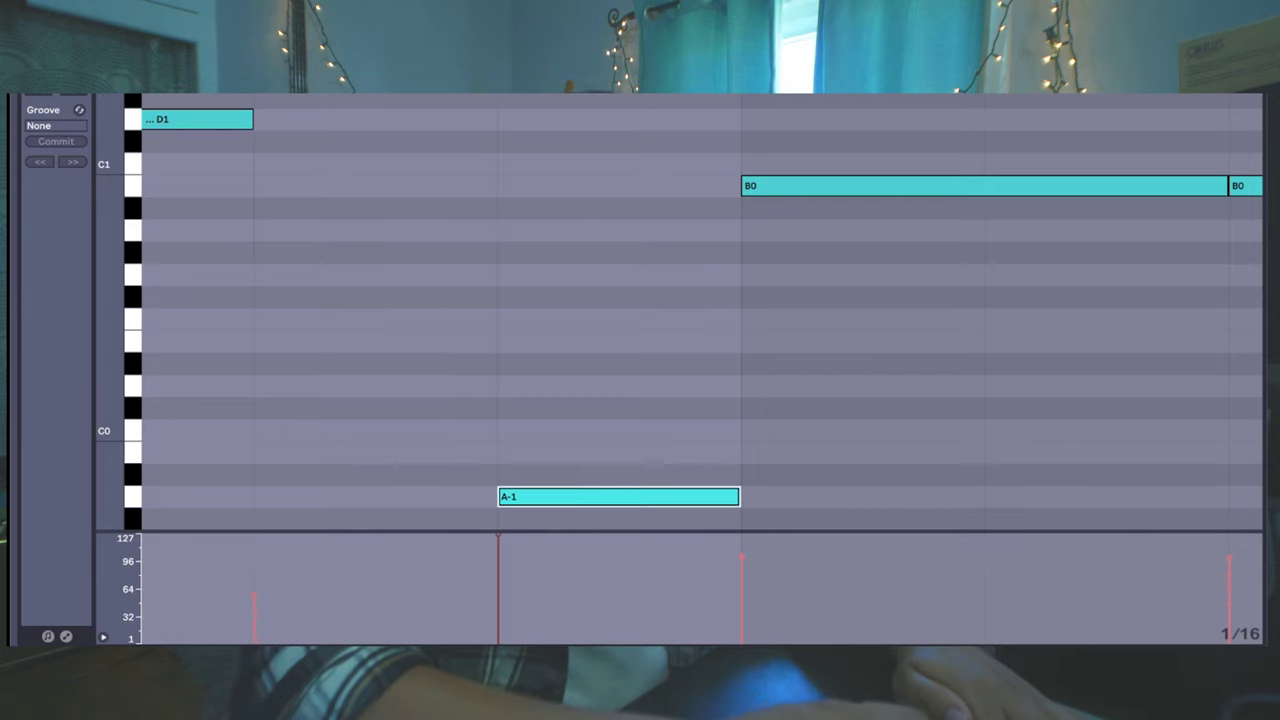
Step: Add a sixteenth-note B0 at 2.1.4, just before the D1 note at 2.2
drag(570, 88, 420, 42)
scroll(593, 363, up, 3)
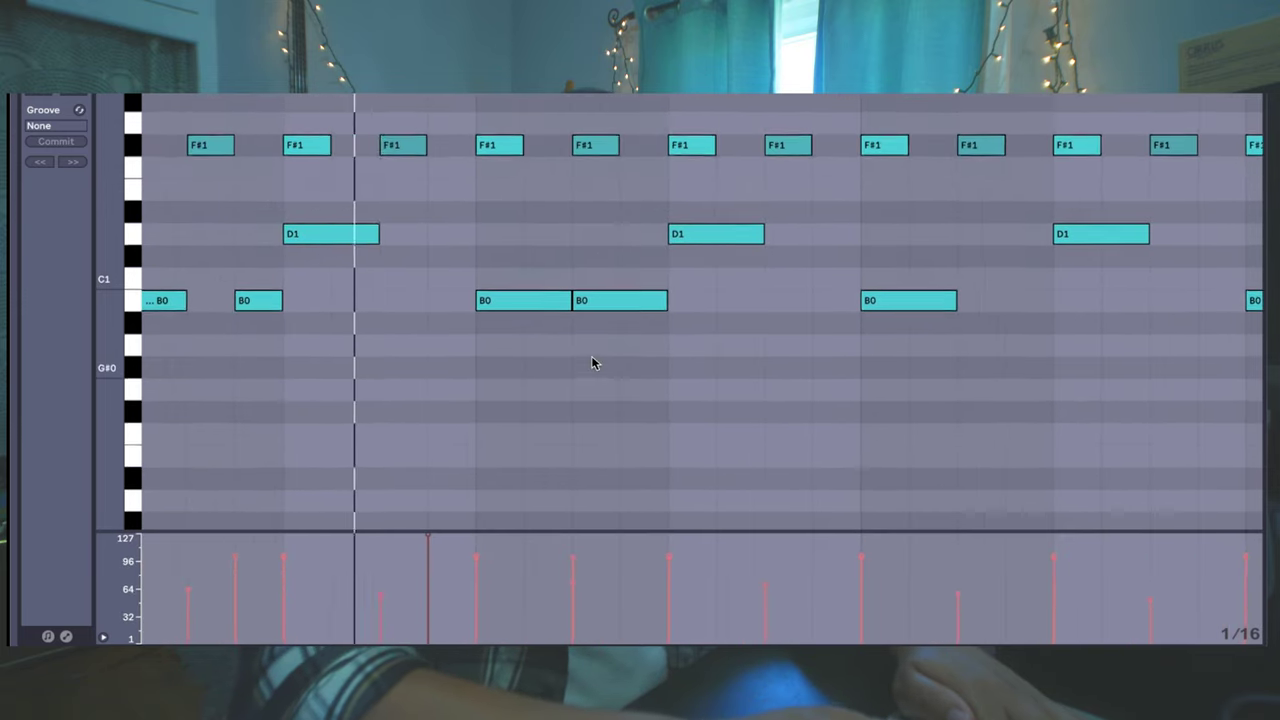
scroll(593, 363, down, 3)
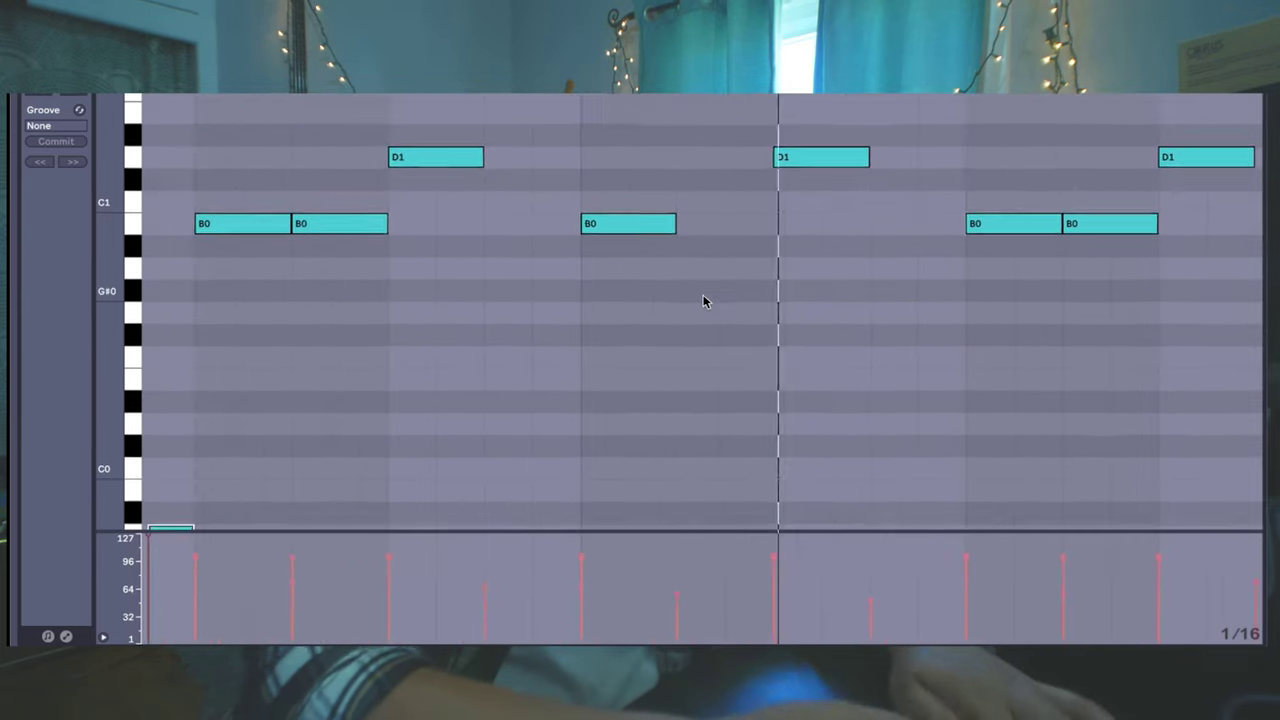
scroll(705, 301, left, 1)
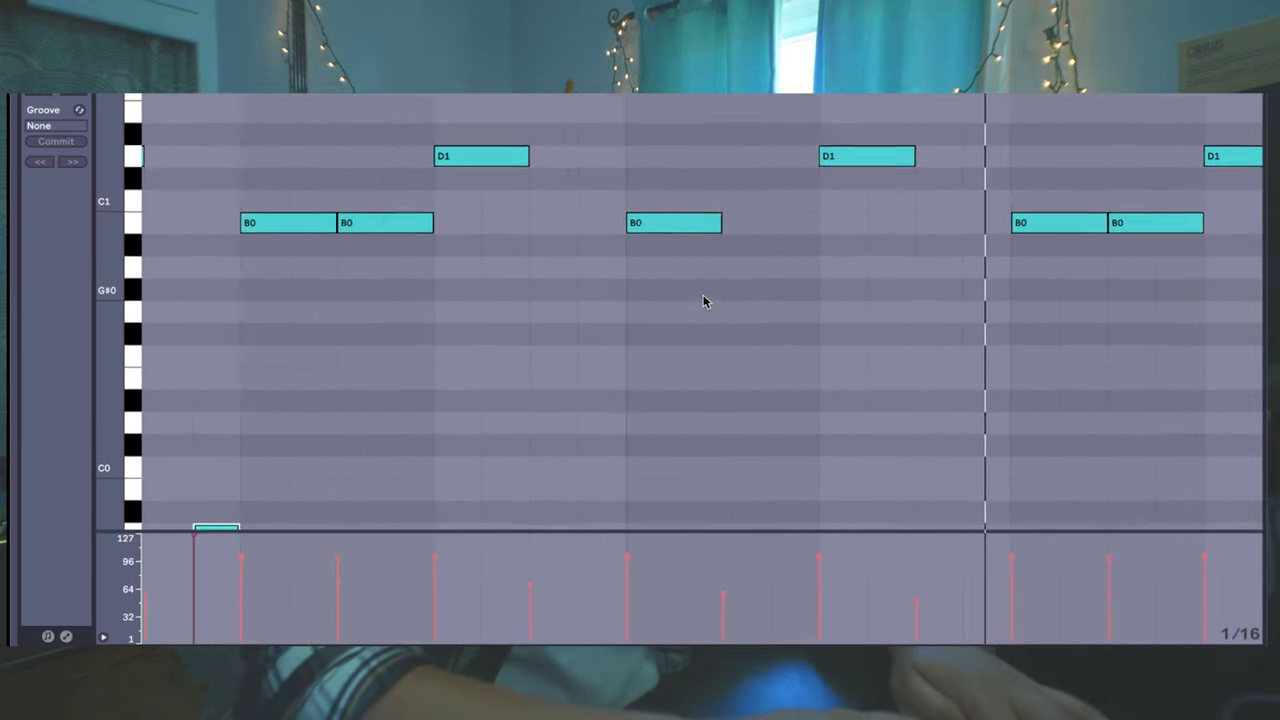
scroll(705, 301, down, 2)
scroll(705, 301, left, 2)
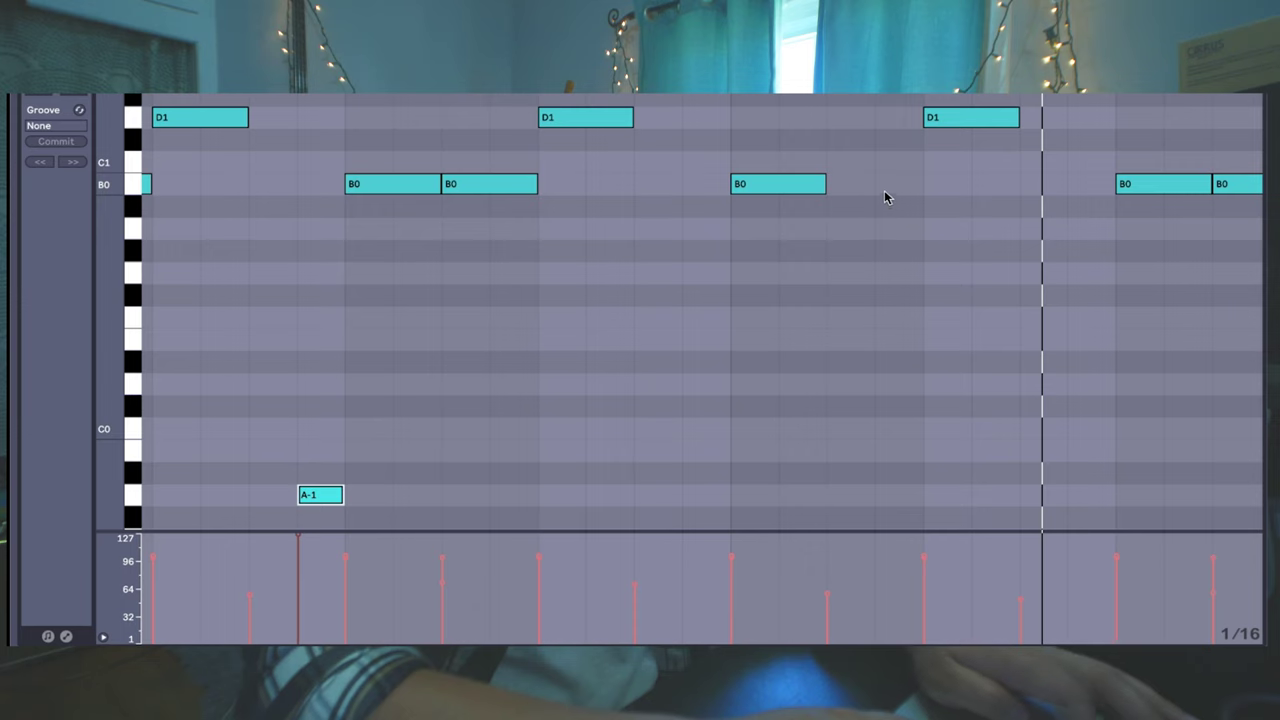
double_click(885, 190)
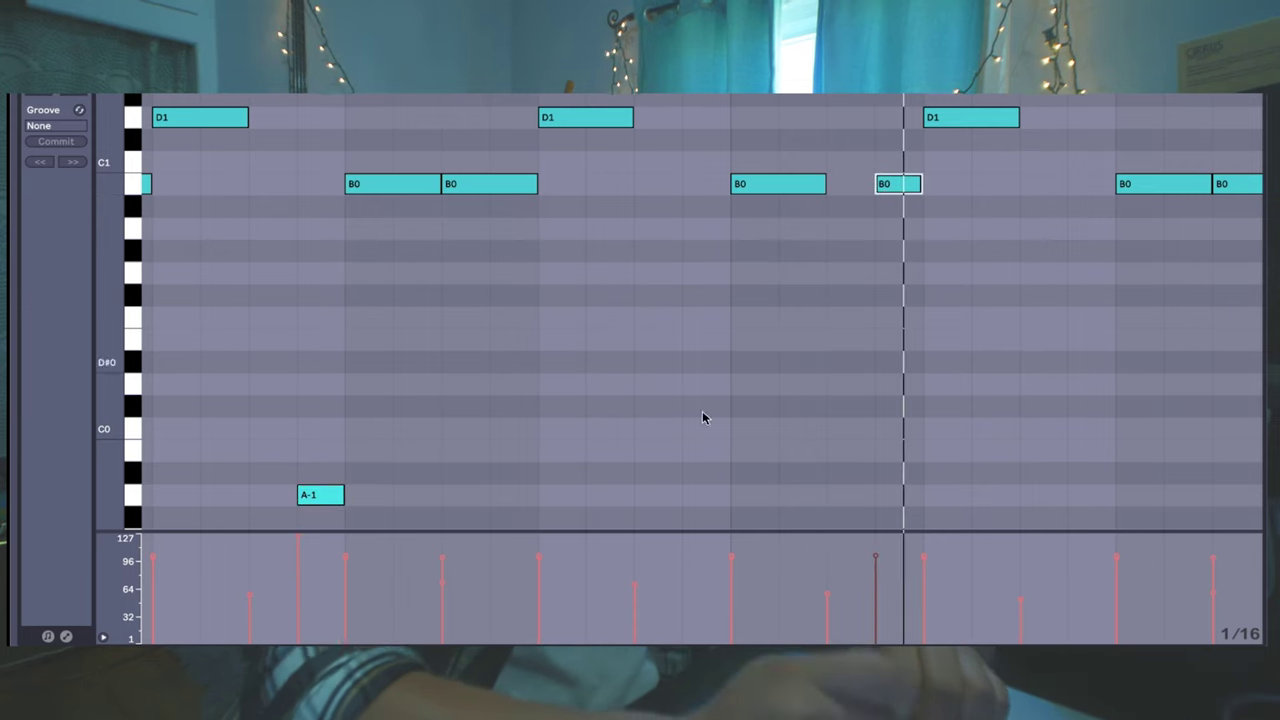
Step: Copy the A-1 sixteenth note from 1.2.4 to 1.4.4, 2.2.4 and 2.4.4
click(328, 500)
drag(328, 500, 729, 497)
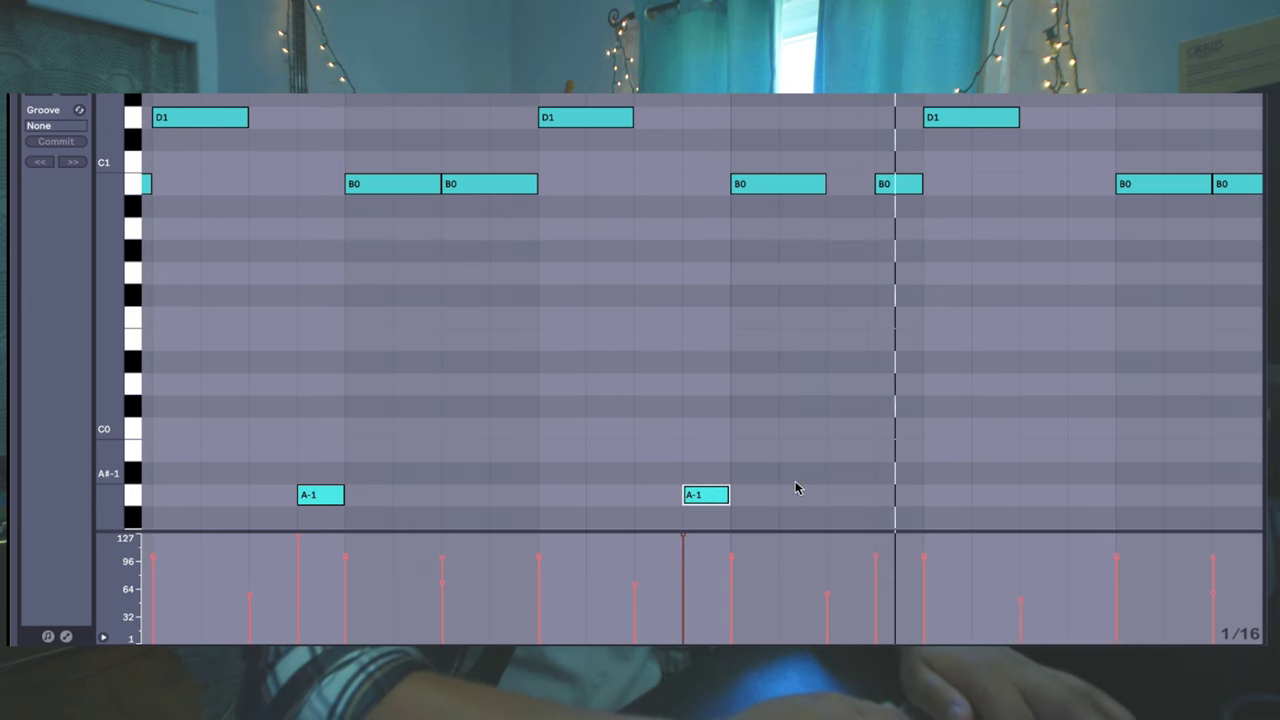
drag(709, 497, 1083, 514)
scroll(1123, 438, down, 2)
scroll(1123, 438, right, 2)
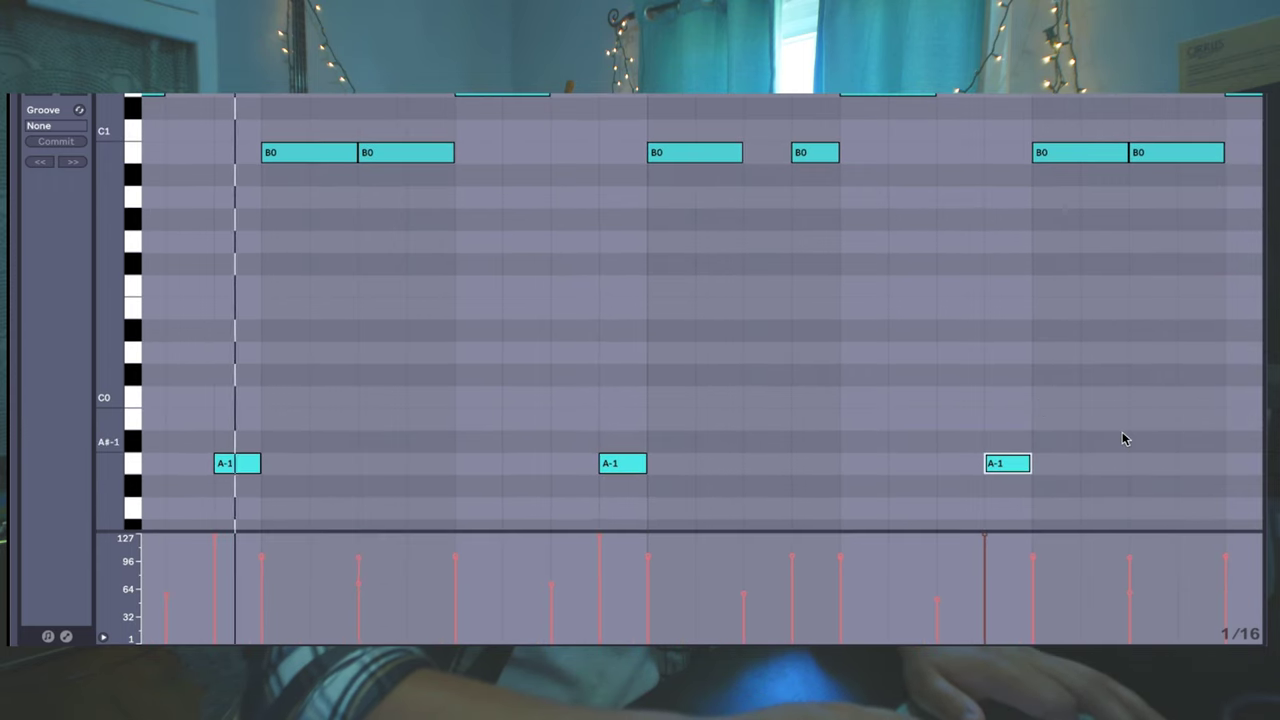
scroll(1122, 439, right, 5)
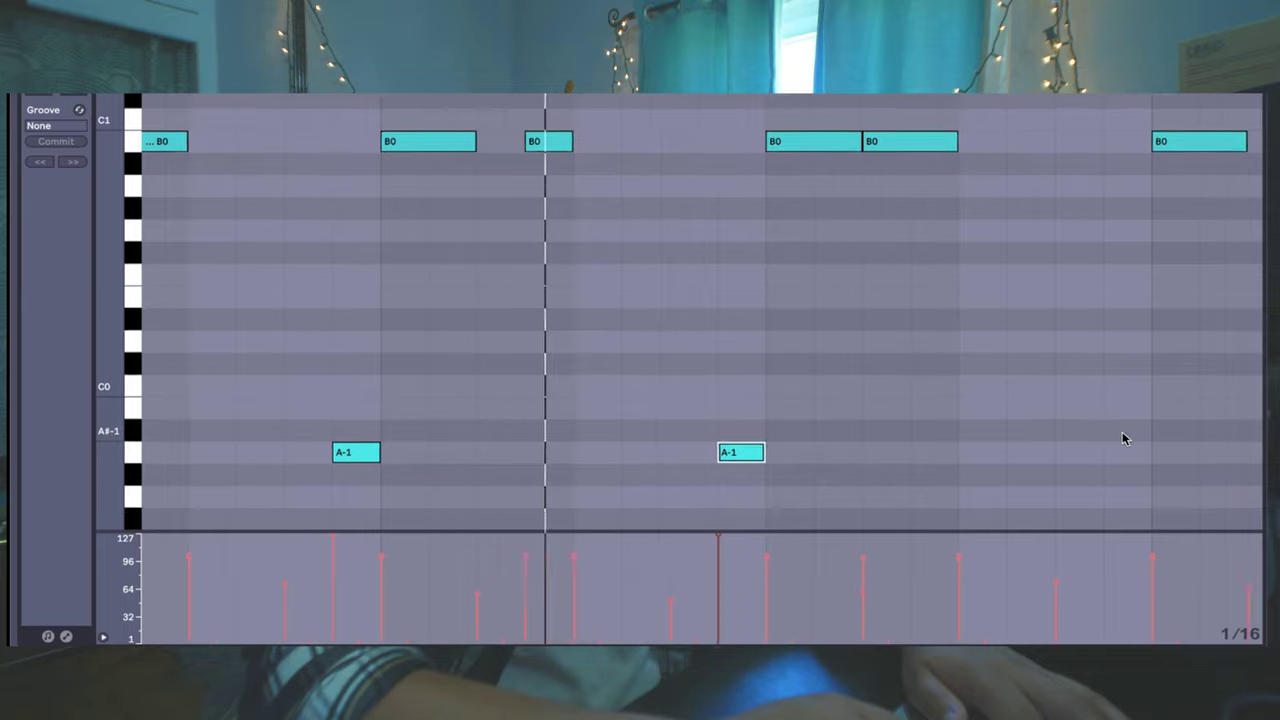
scroll(1122, 439, right, 4)
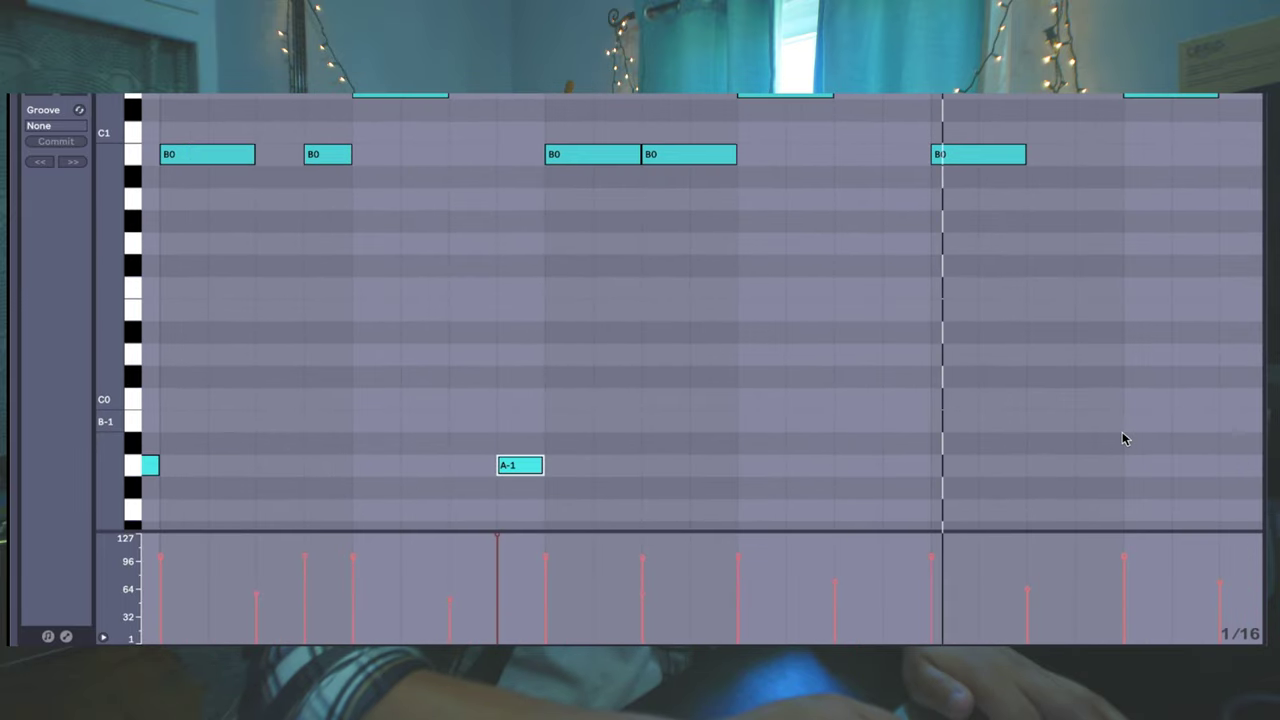
drag(533, 468, 938, 472)
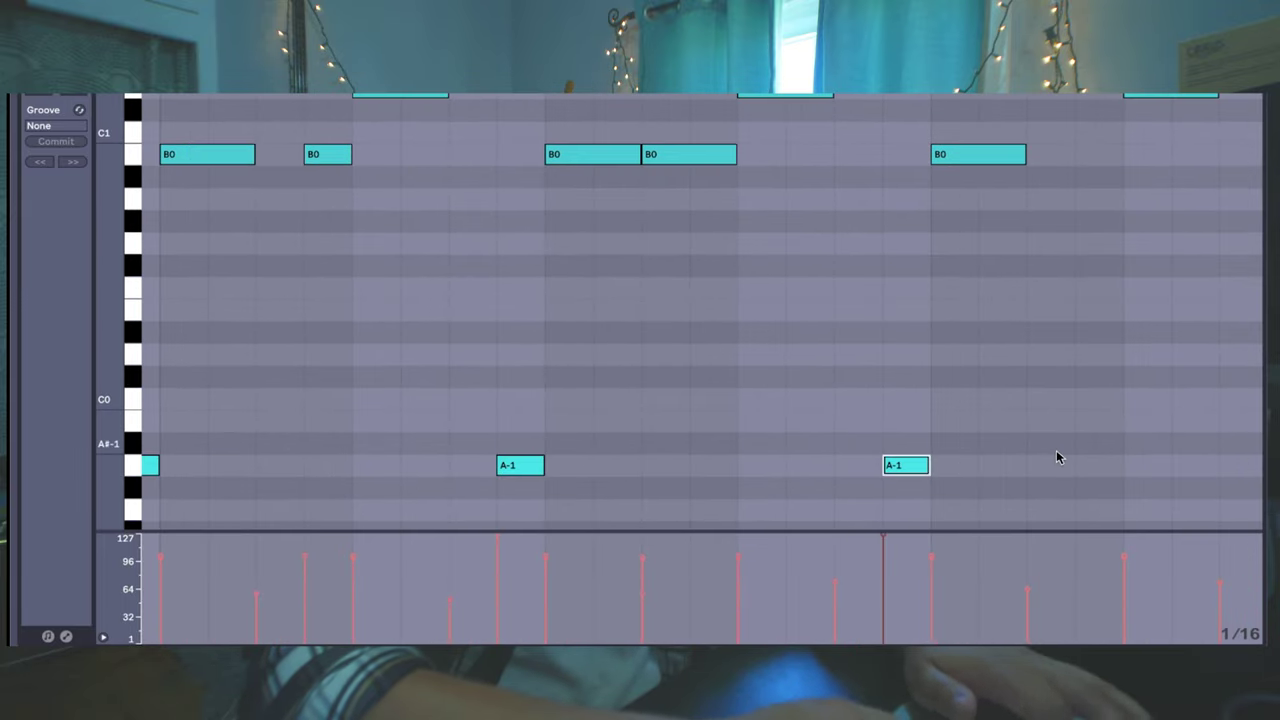
Step: Review the B0, D1 and A-1 notes through bars 2 and 3 during playback
scroll(1057, 457, right, 1)
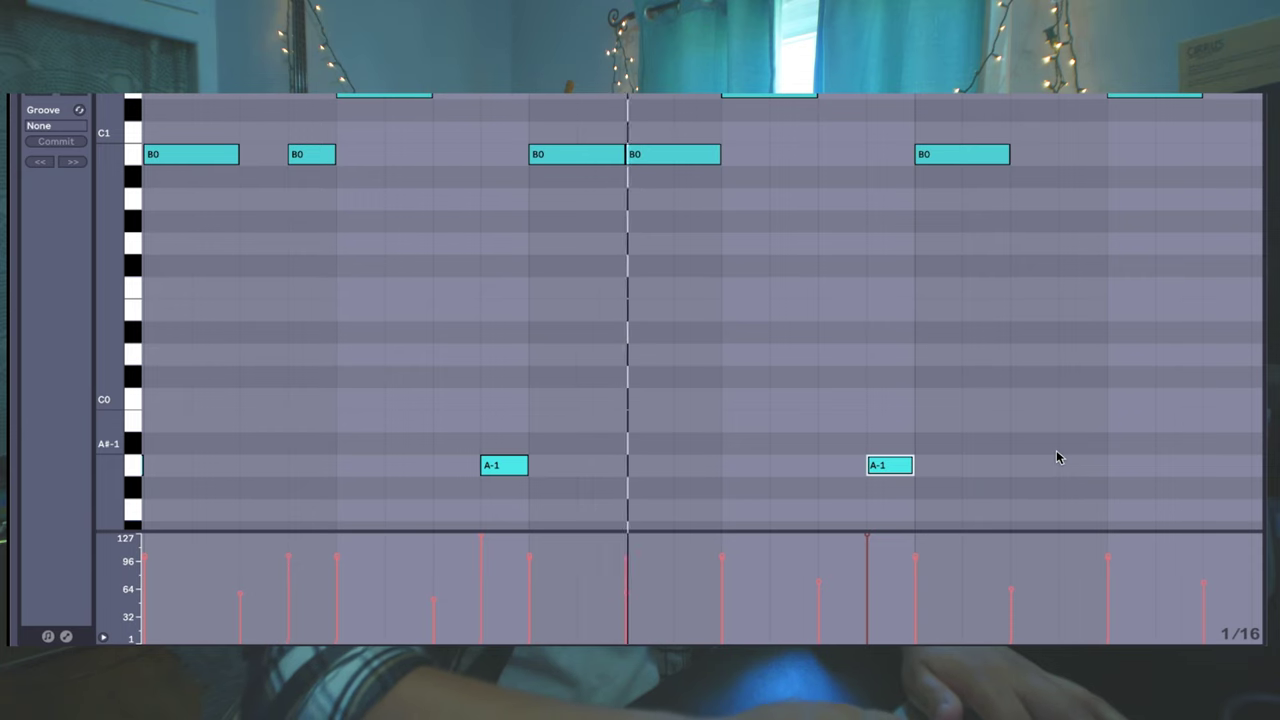
scroll(1057, 457, right, 5)
scroll(1057, 457, down, 1)
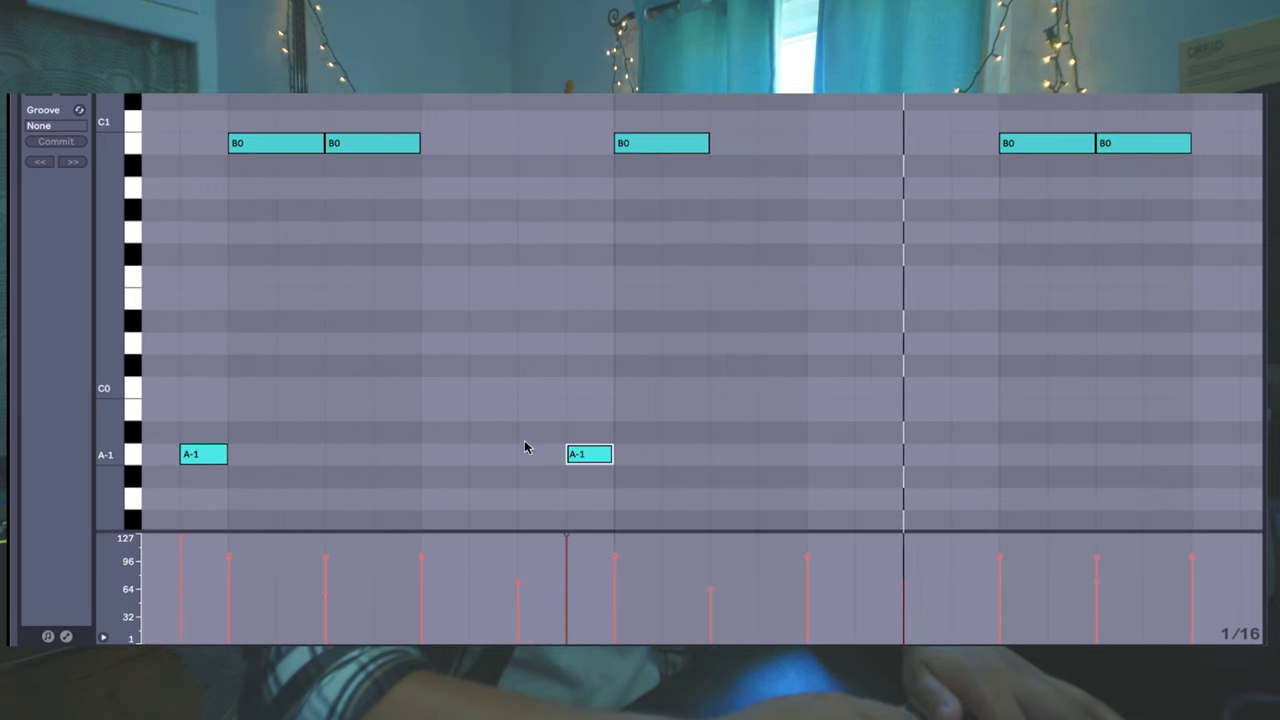
scroll(871, 389, up, 3)
scroll(871, 389, right, 1)
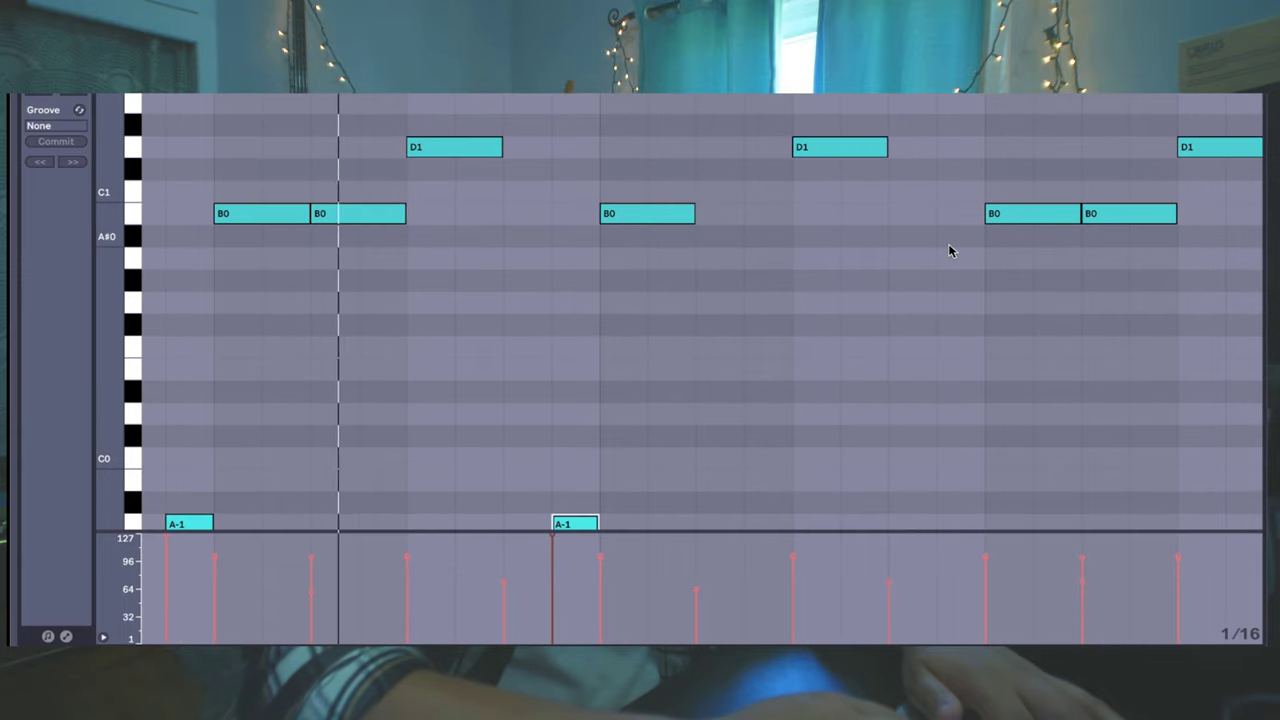
scroll(837, 283, down, 1)
scroll(837, 283, right, 1)
scroll(836, 283, down, 3)
scroll(836, 283, right, 3)
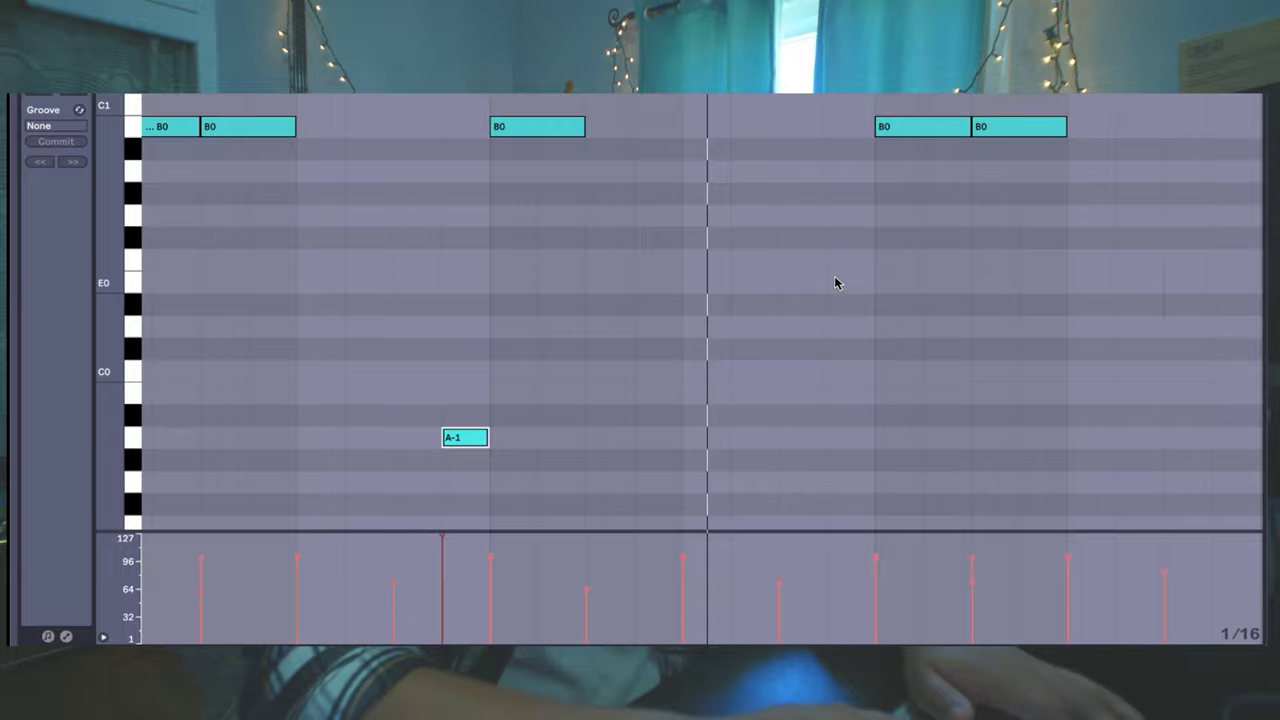
Step: Add a sixteenth-note B0 just before the next D1 note, in the bar following the last A-1 note
scroll(836, 283, up, 9)
scroll(836, 283, down, 1)
double_click(645, 329)
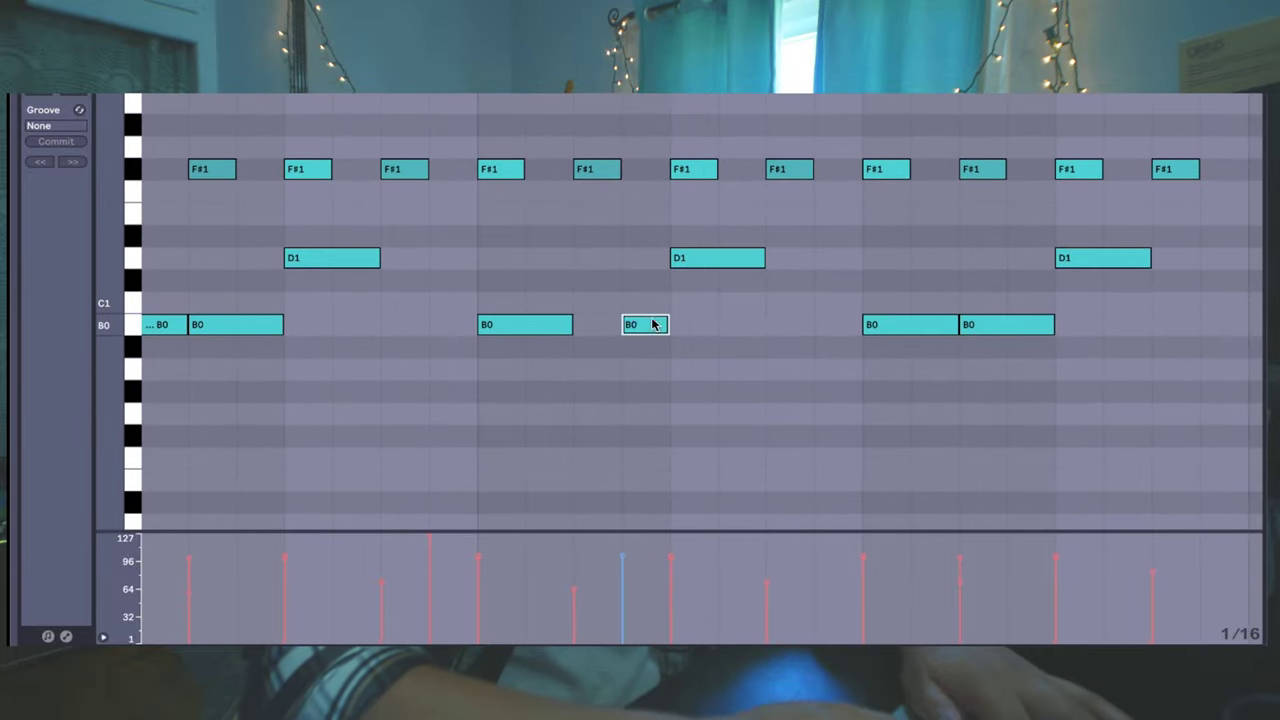
Step: Copy the A-1 sixteenth note forward at two-beat intervals, just before the following B0 notes
scroll(889, 343, down, 6)
scroll(889, 343, right, 6)
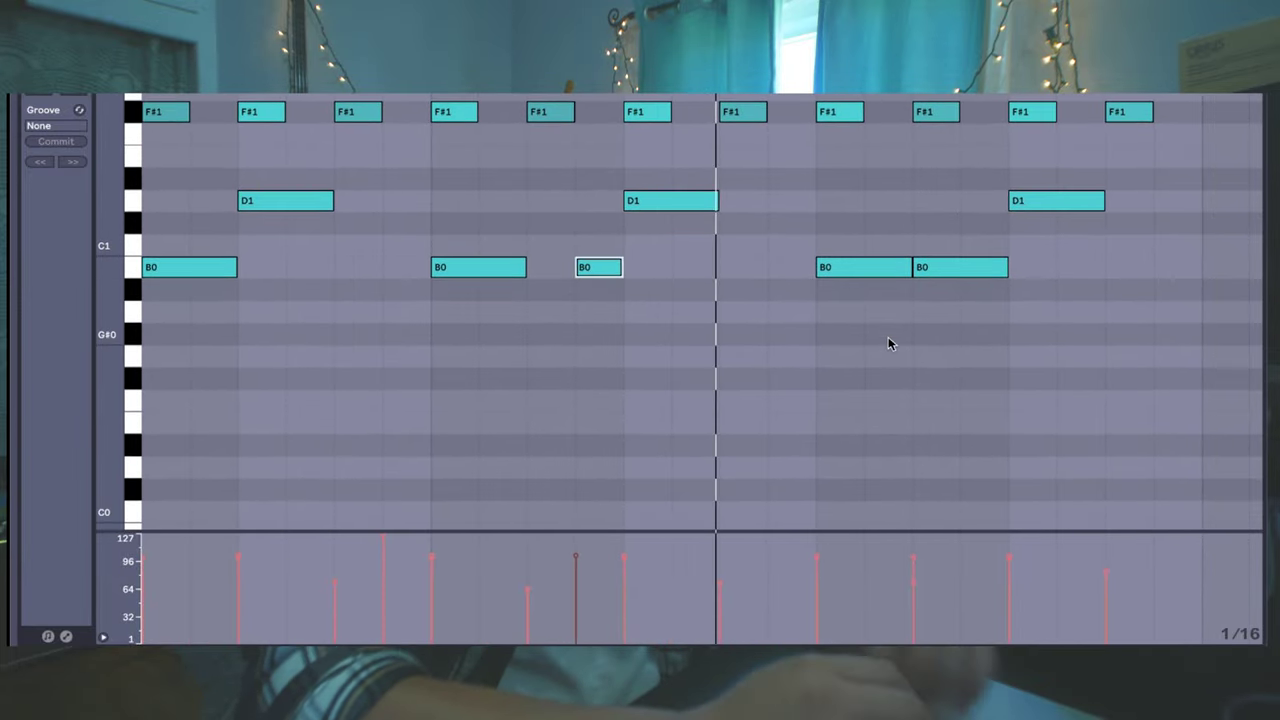
scroll(889, 343, down, 1)
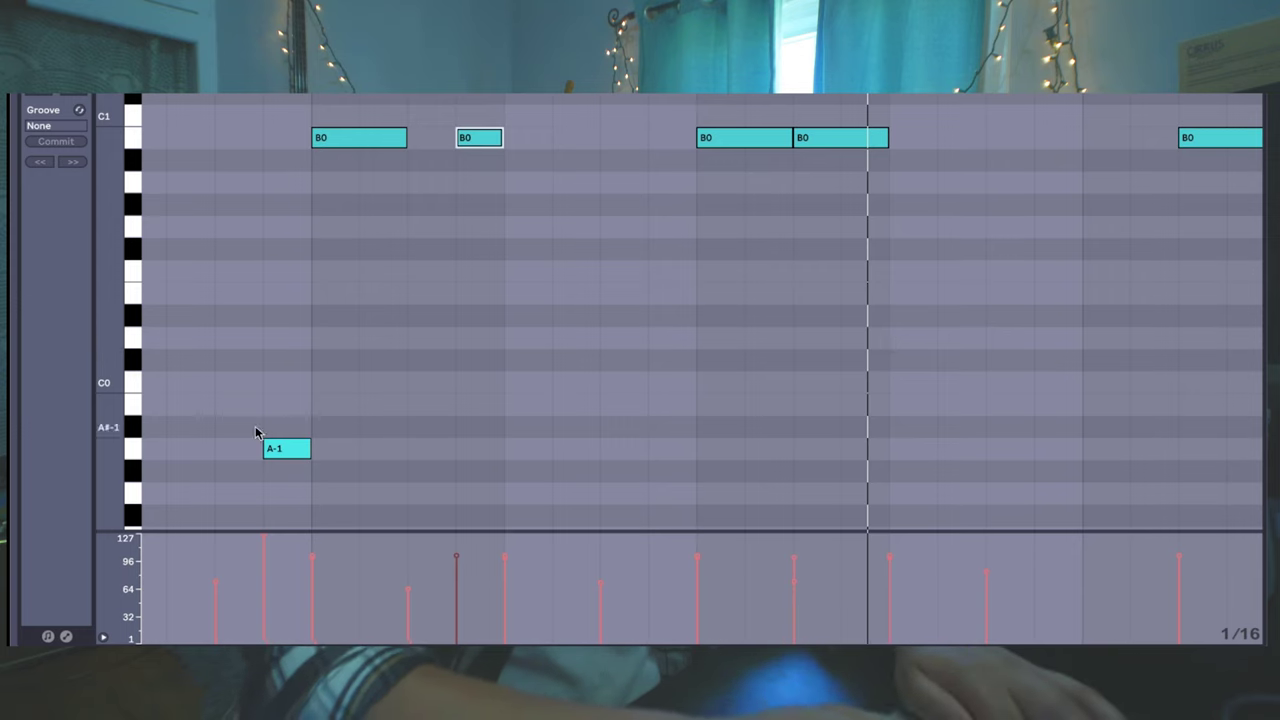
drag(287, 453, 663, 449)
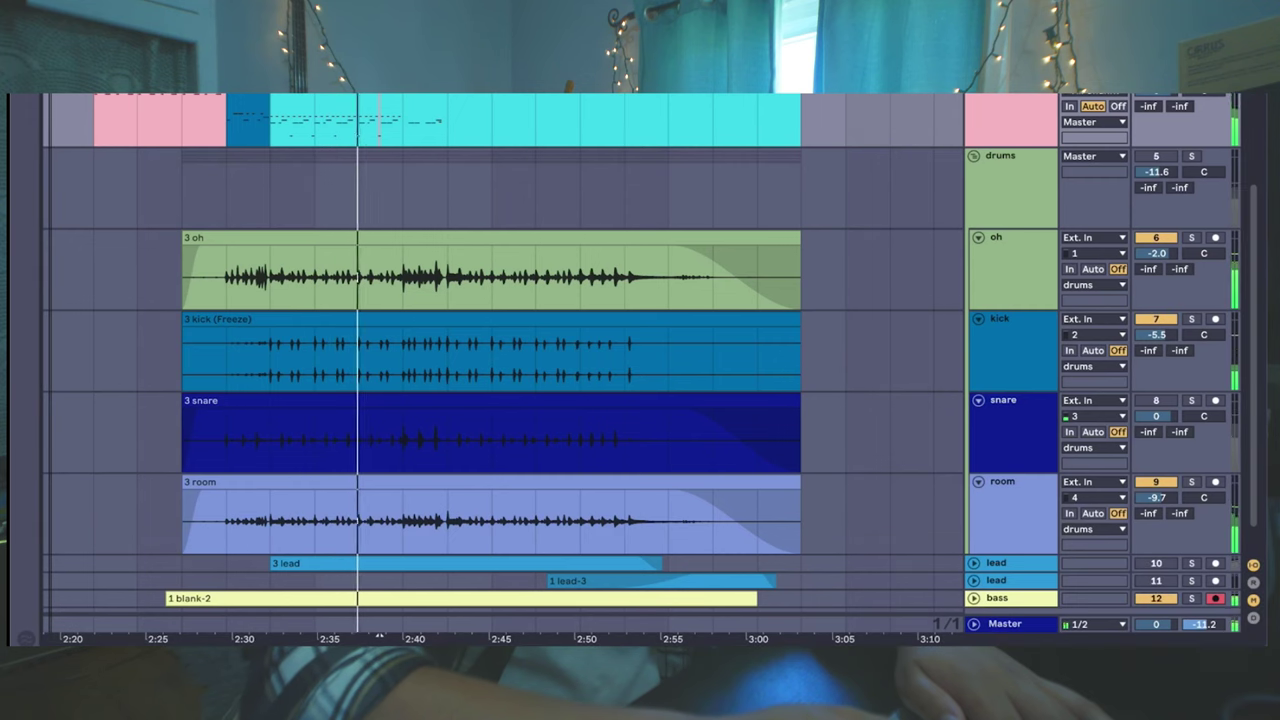
Step: Add two pairs of sixteenth-note D1 hits before the B0 pairs in the bar after the last F#1 note
scroll(761, 255, up, 6)
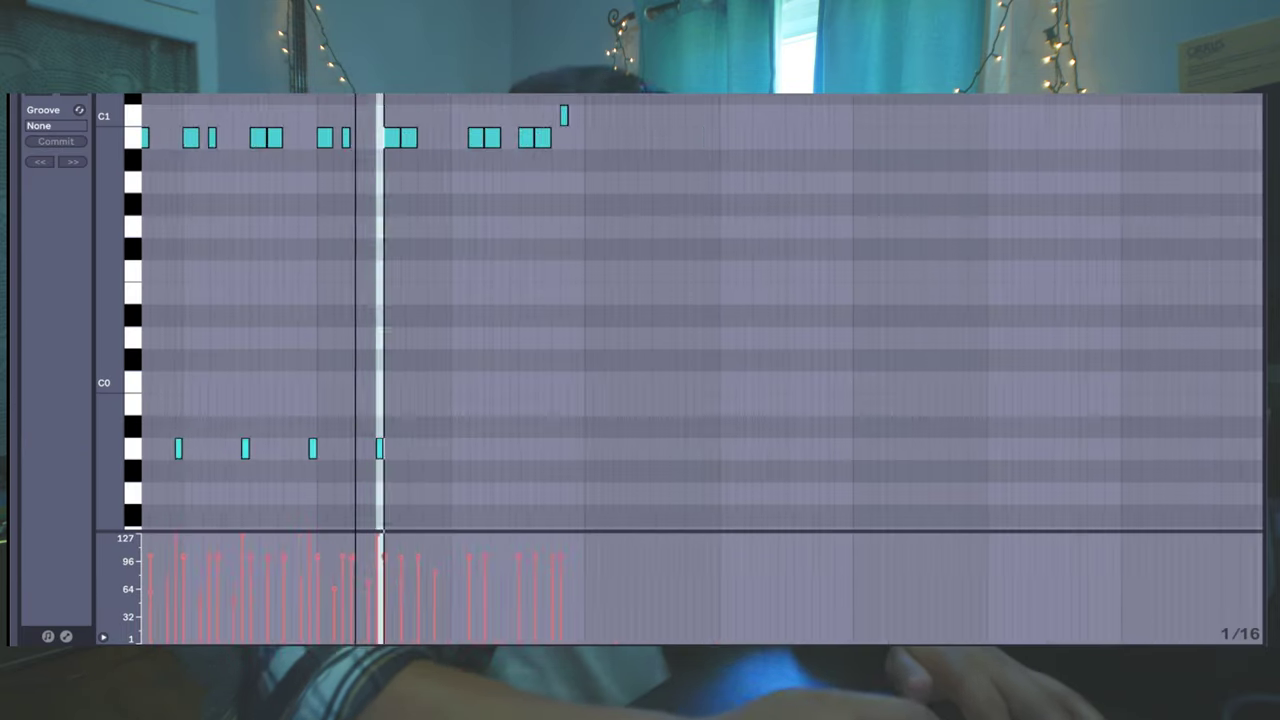
drag(355, 88, 355, 200)
key(space)
click(735, 382)
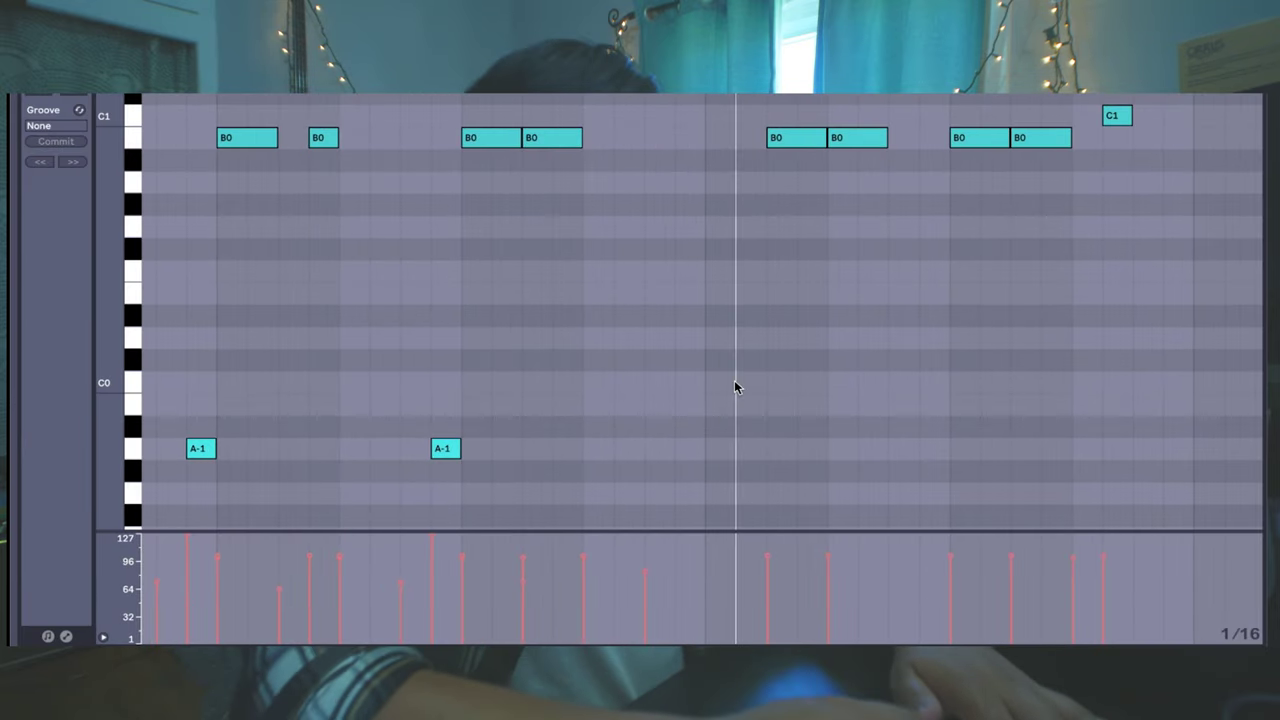
key(plus)
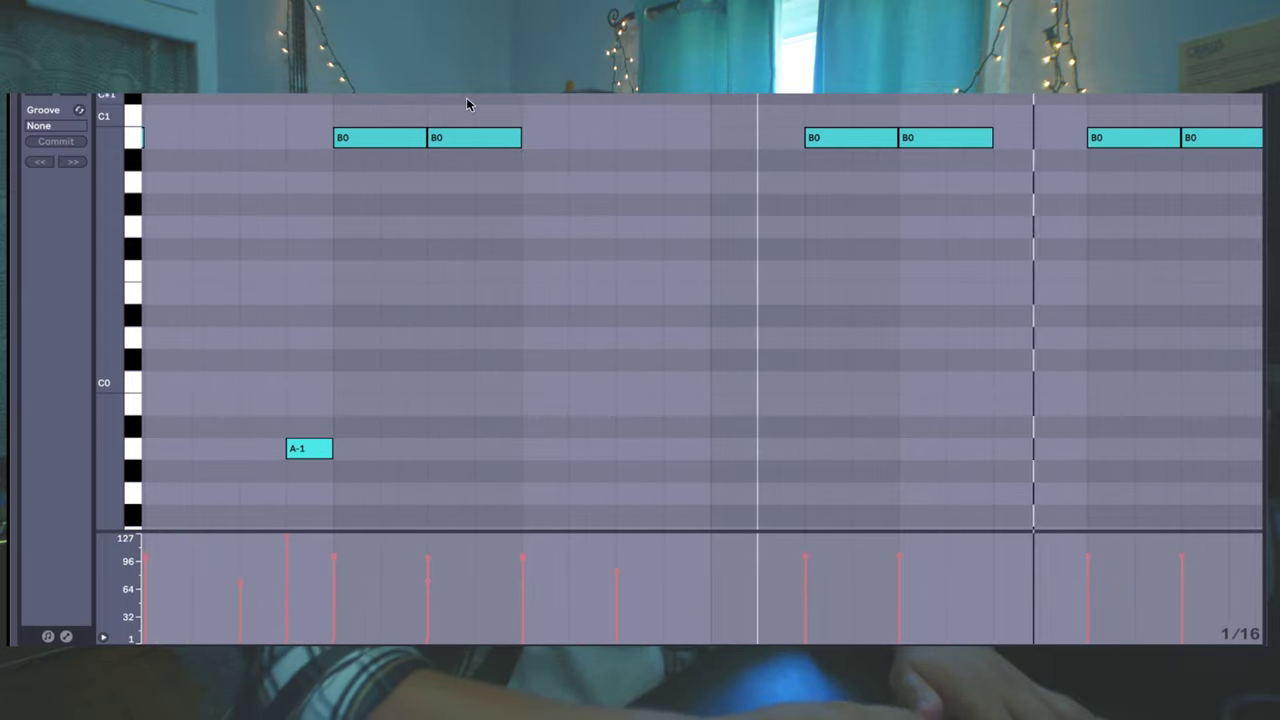
scroll(651, 262, up, 3)
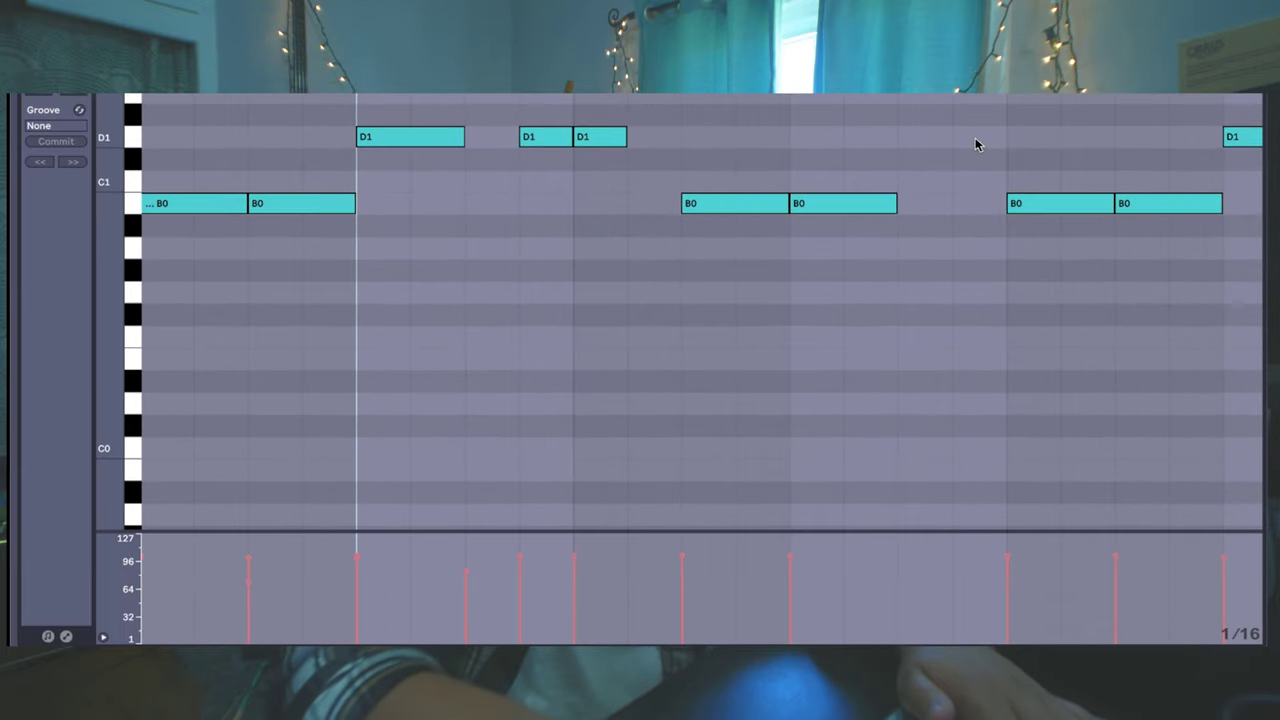
scroll(908, 297, up, 5)
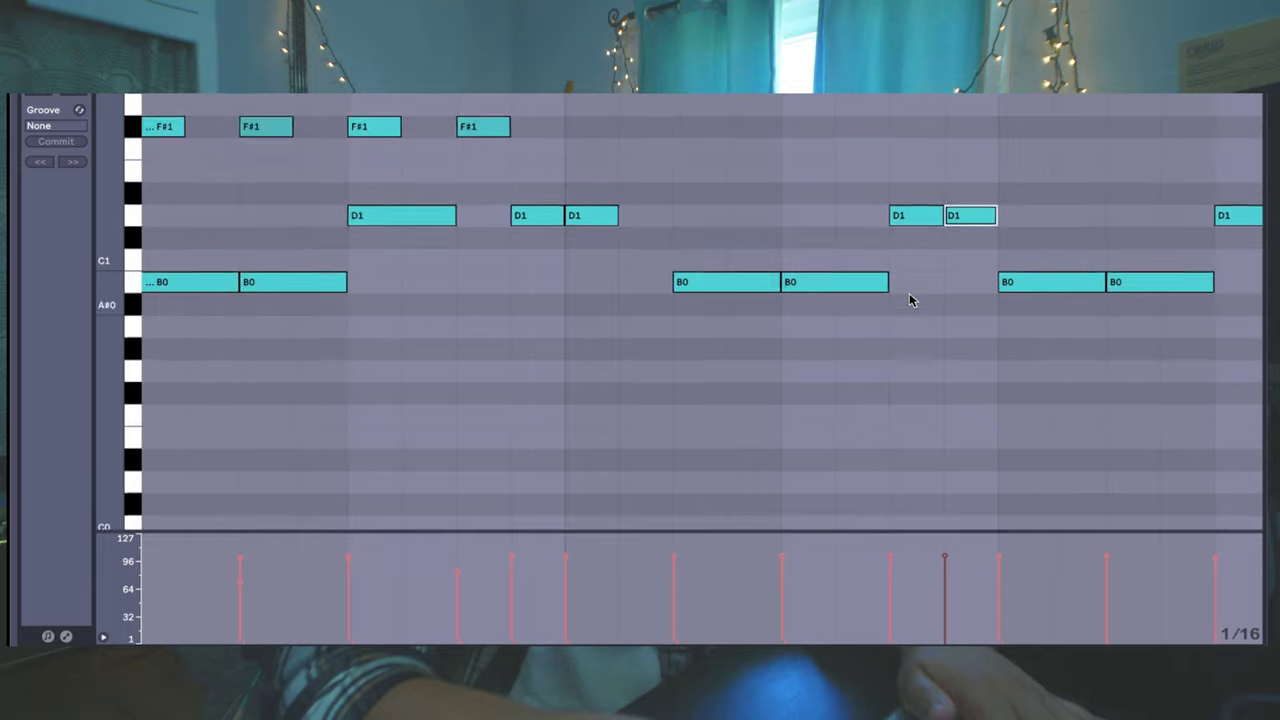
key(space)
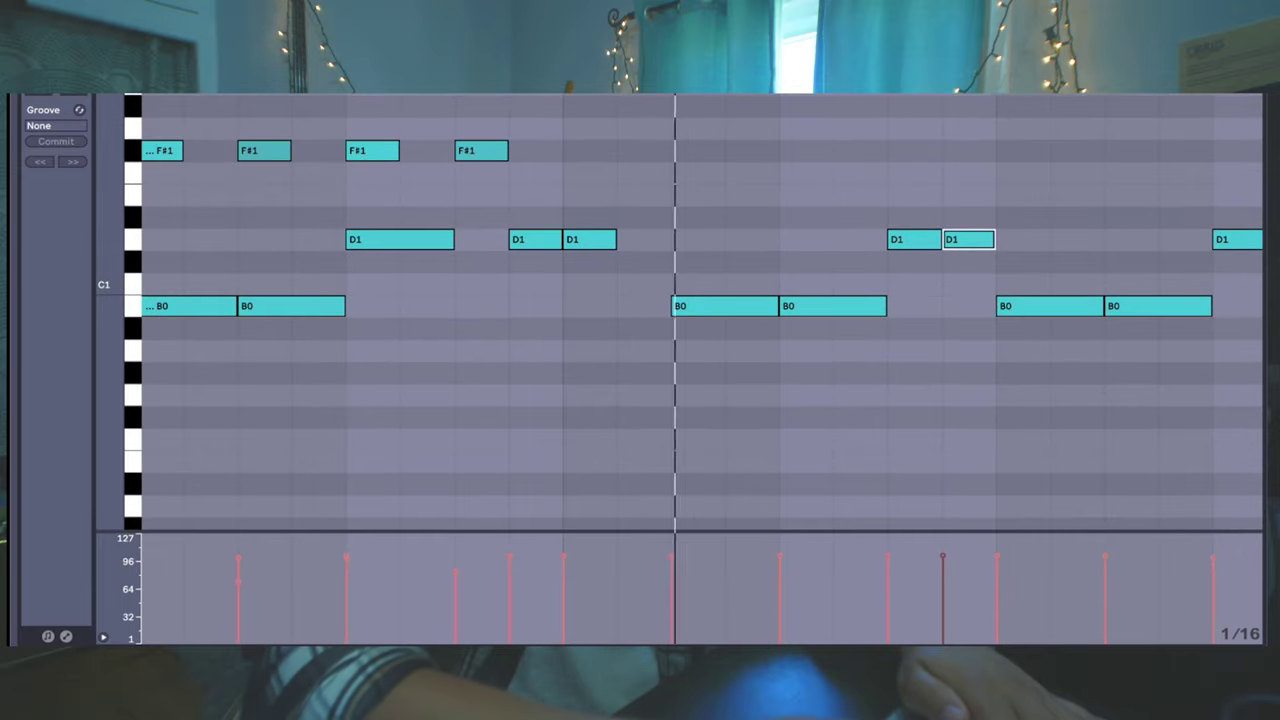
Step: Add two sixteenth-note A#1 hits in the fill bar and line them up with the starts of the first two B0 notes
key(space)
double_click(650, 107)
double_click(653, 112)
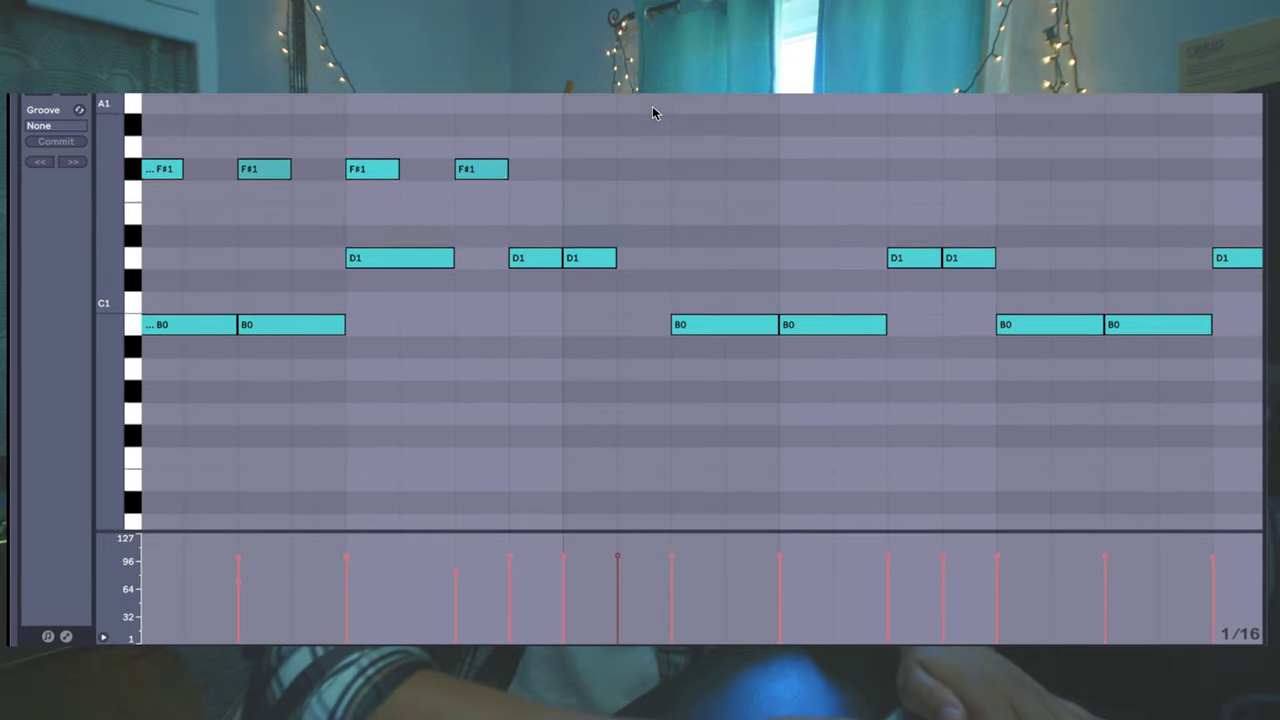
scroll(652, 112, up, 5)
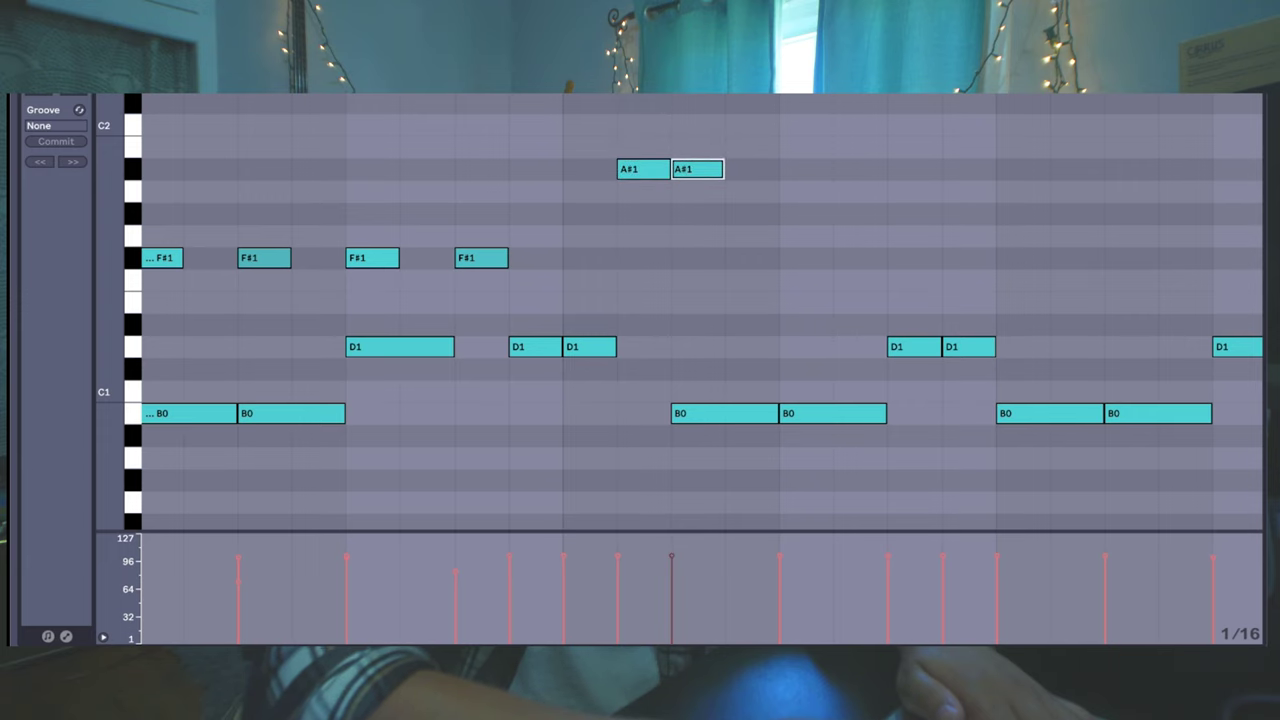
key(space)
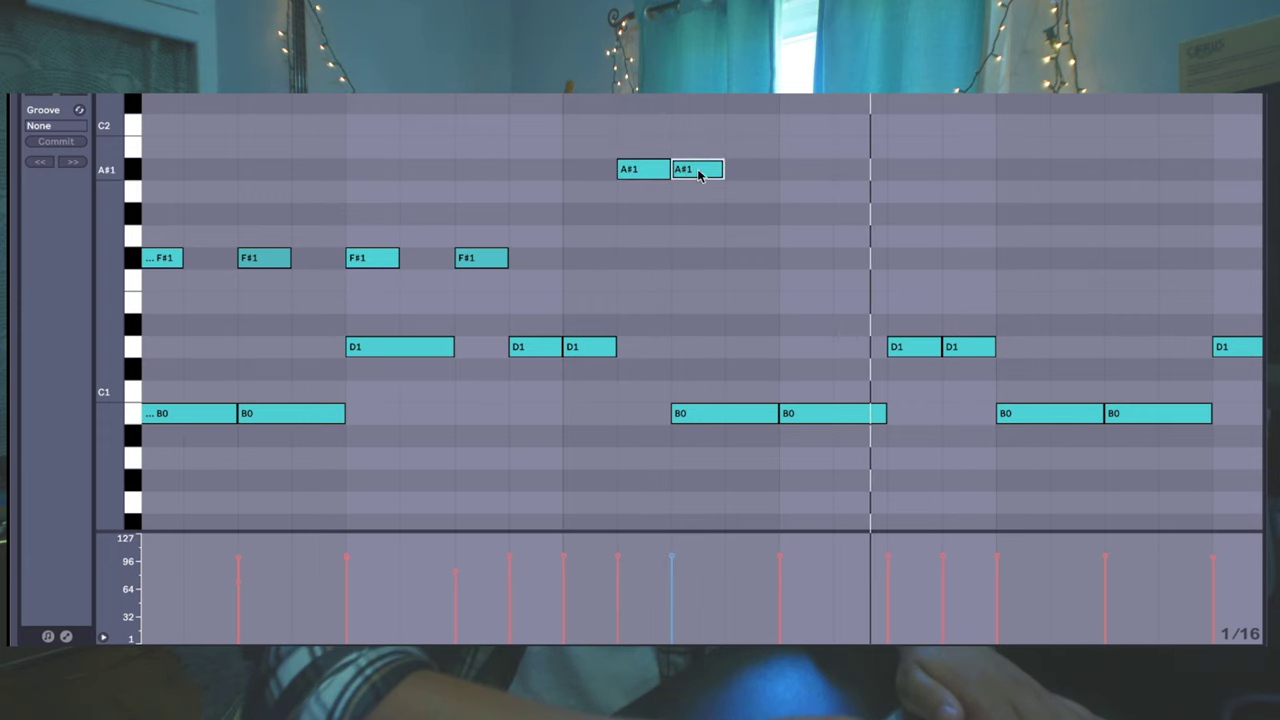
key(space)
drag(698, 174, 757, 177)
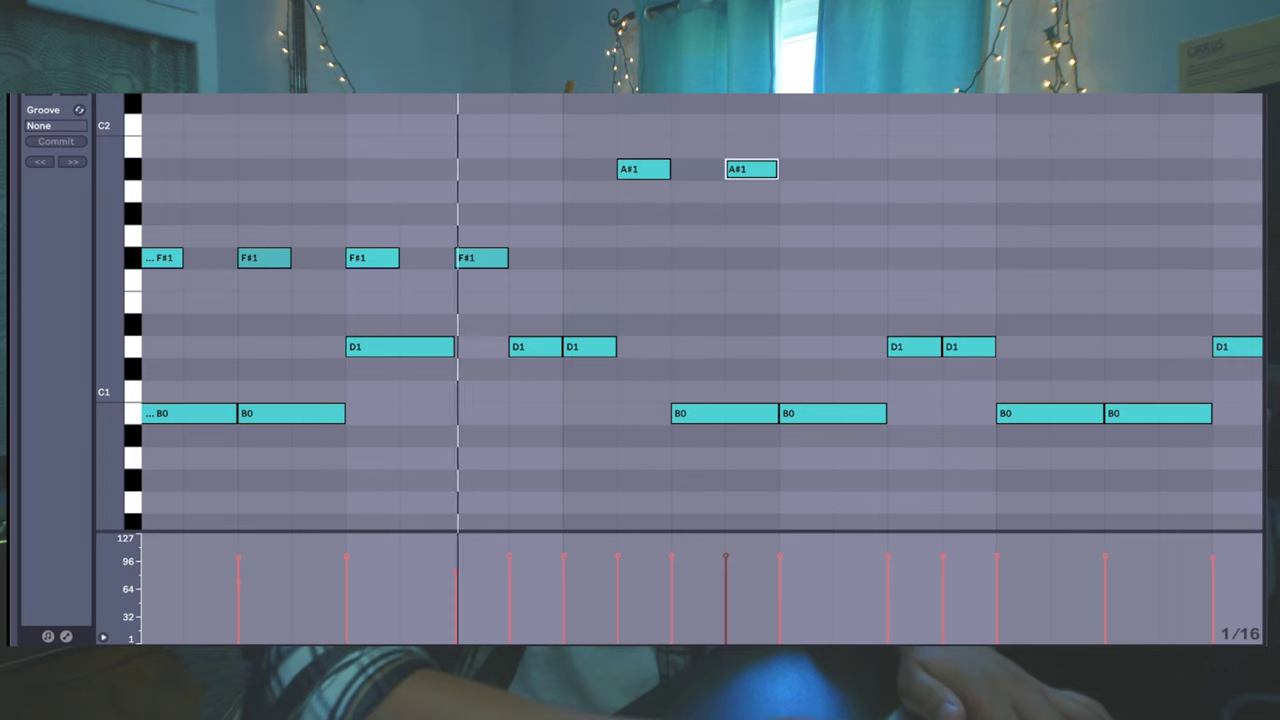
key(space)
drag(762, 221, 730, 178)
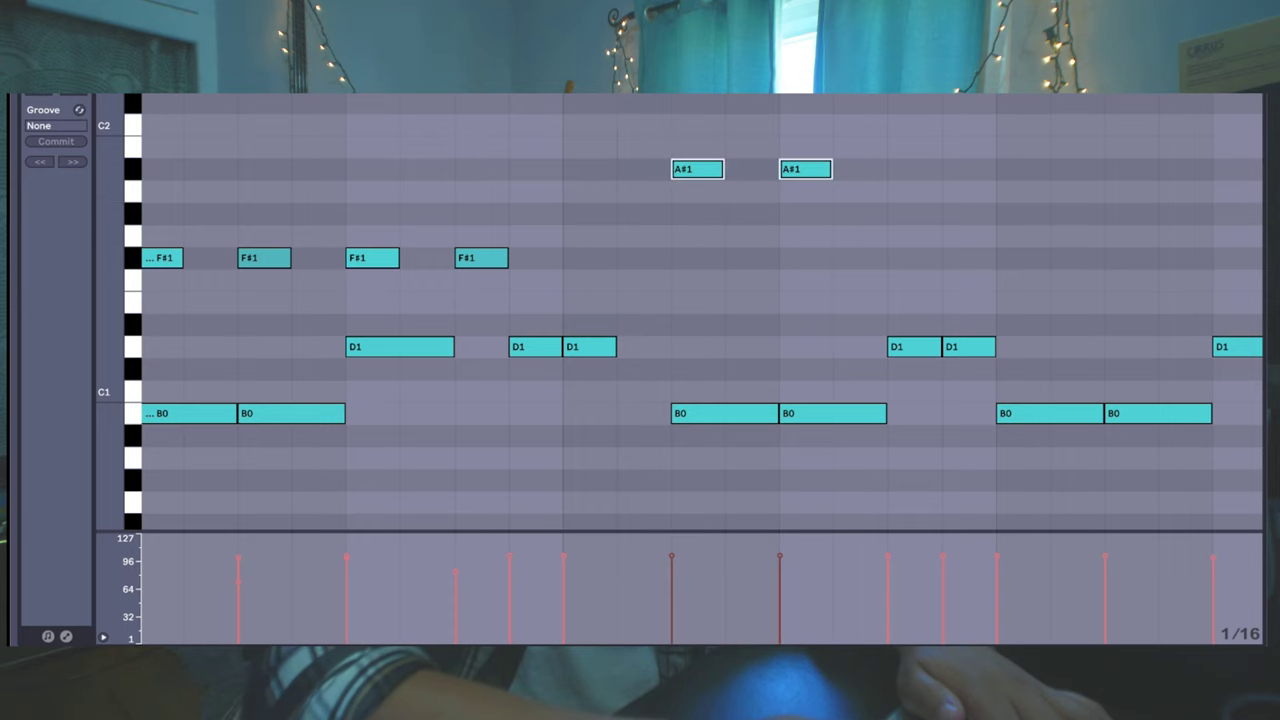
key(space)
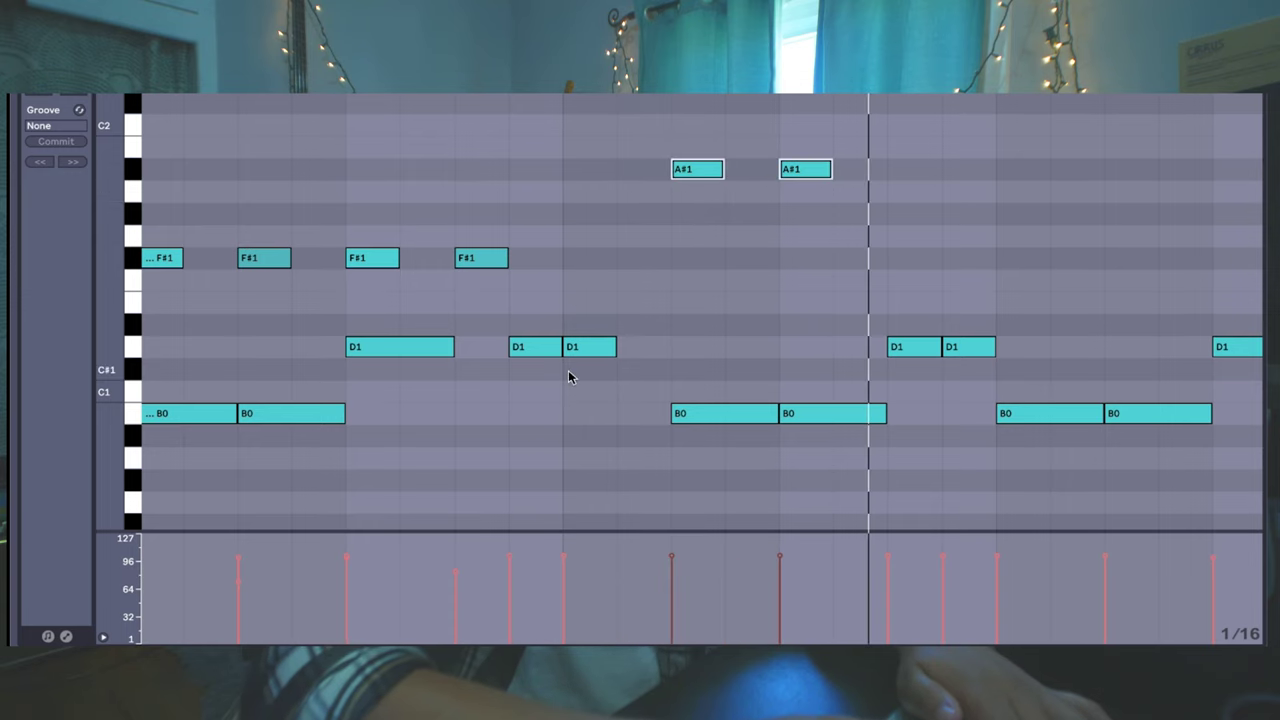
Step: Shift the first pair of D1 sixteenth notes one sixteenth later so the pair starts at the beginning of the fill bar
drag(590, 347, 621, 346)
key(Right)
drag(534, 349, 580, 350)
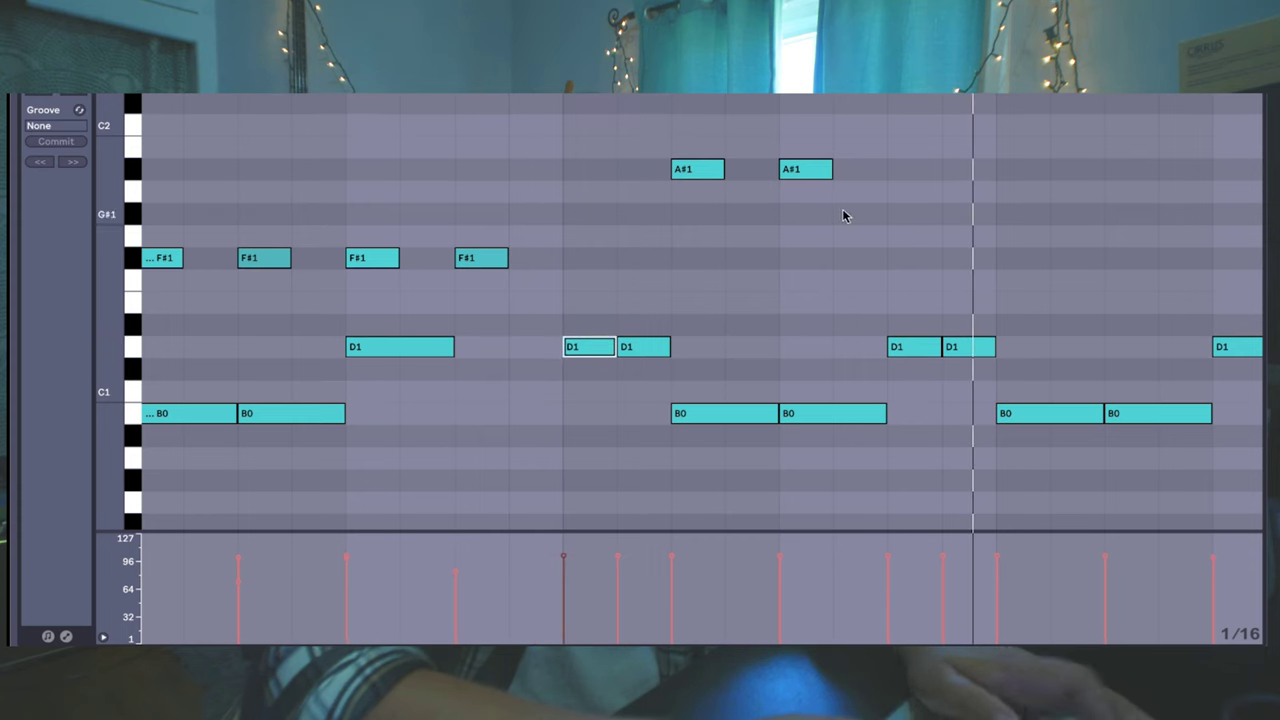
Step: Lower the velocity of both A#1 notes to about 96 and copy the pair above the second pair of B0 notes
drag(843, 211, 709, 163)
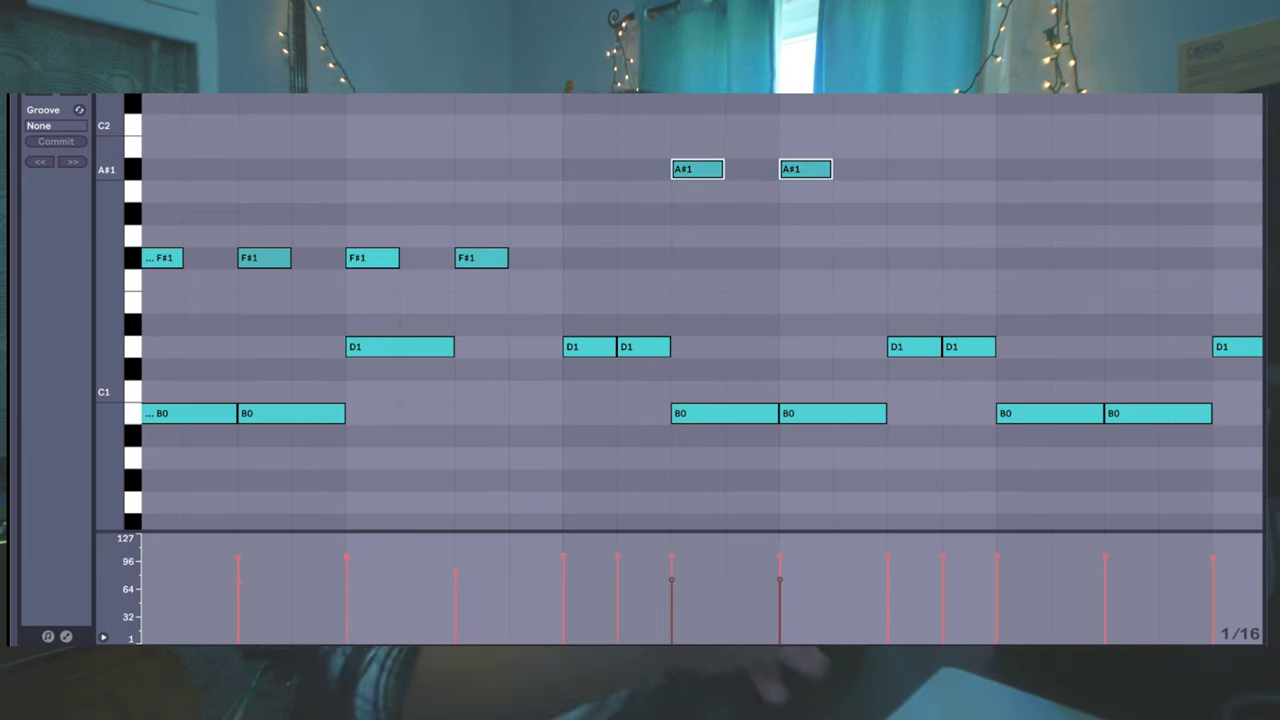
click(782, 208)
mouse_move(782, 208)
mouse_down()
mouse_move(688, 166)
mouse_move(1029, 160)
mouse_up()
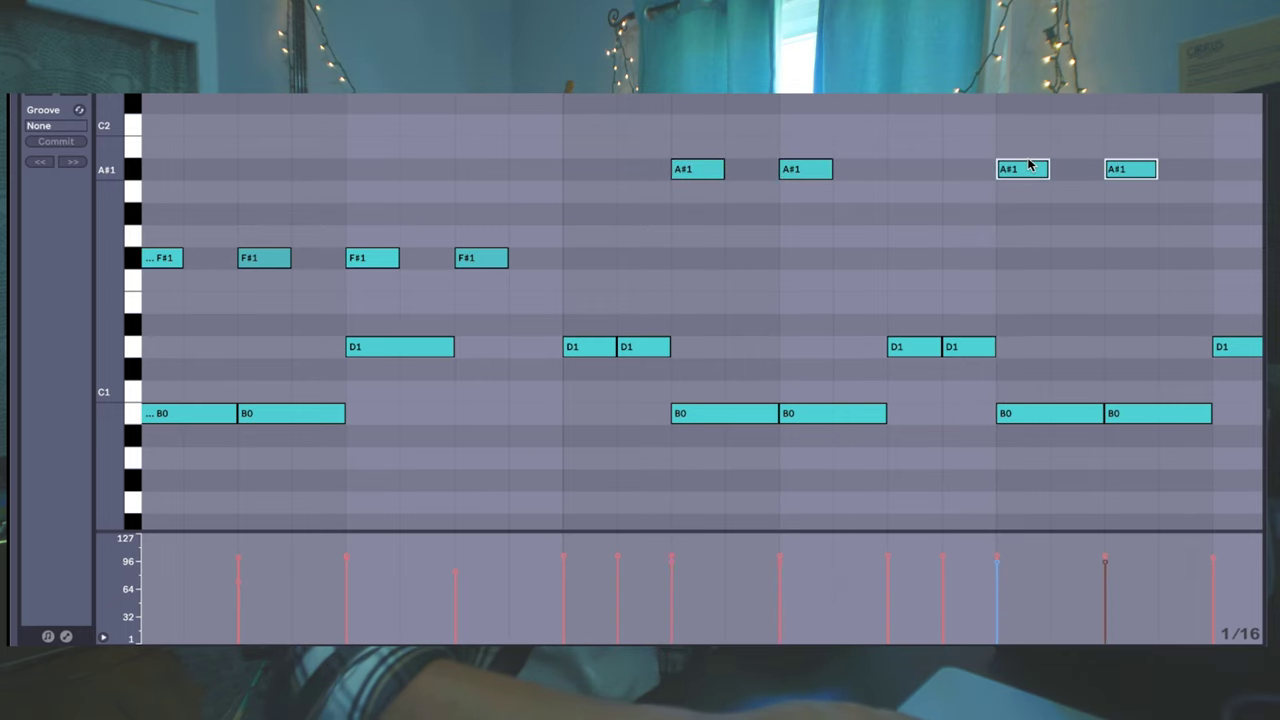
Step: Delete the D1, B0 and C1 notes in the final fill bar, keeping the four A#1 notes
click(686, 170)
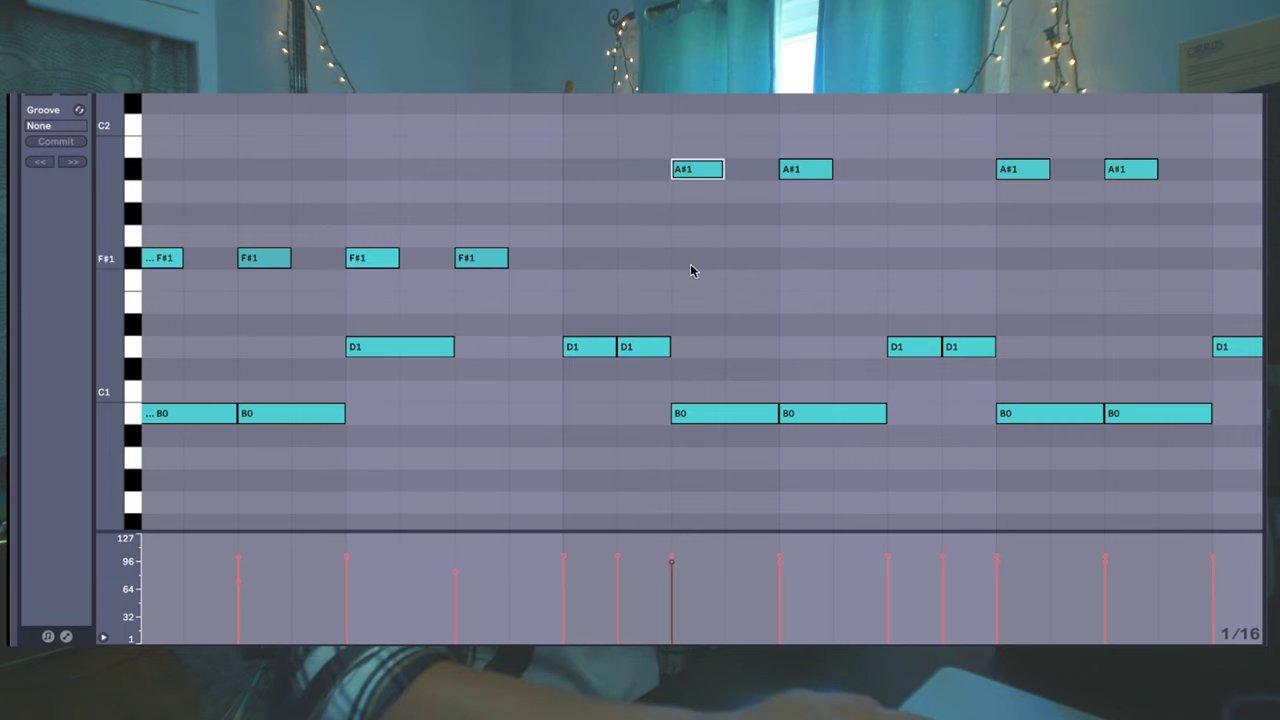
drag(634, 389, 595, 348)
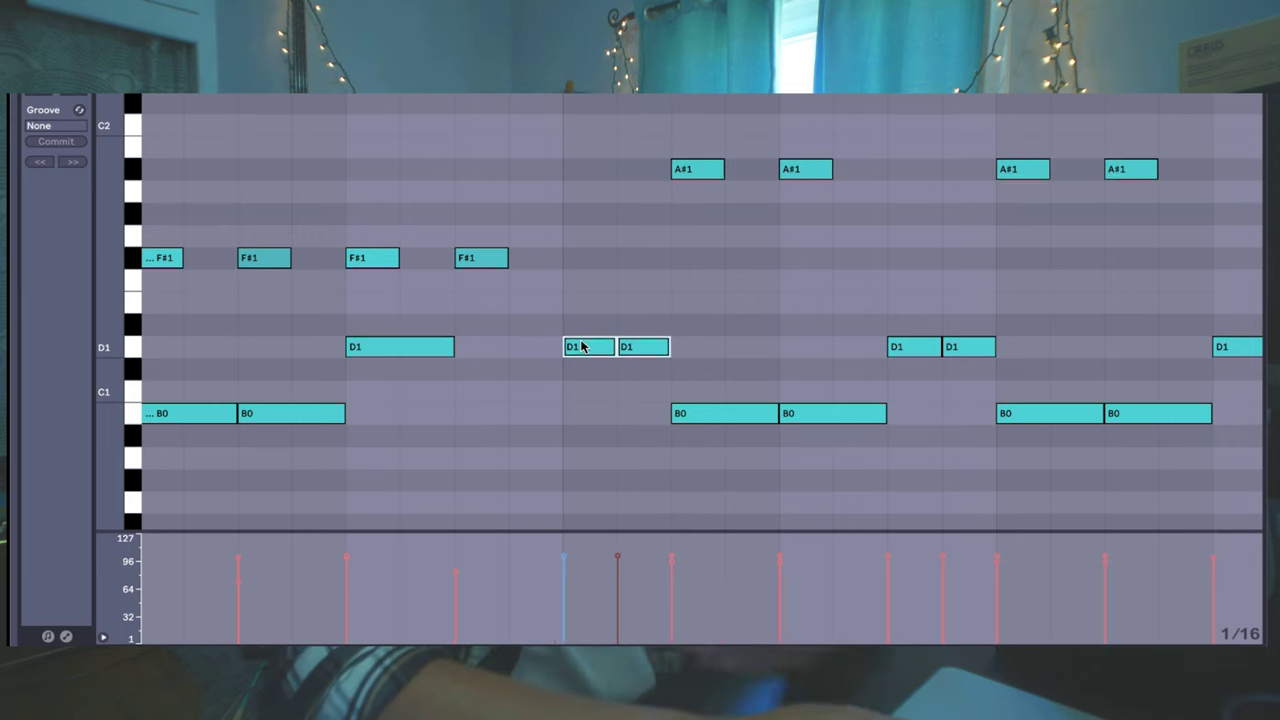
key(space)
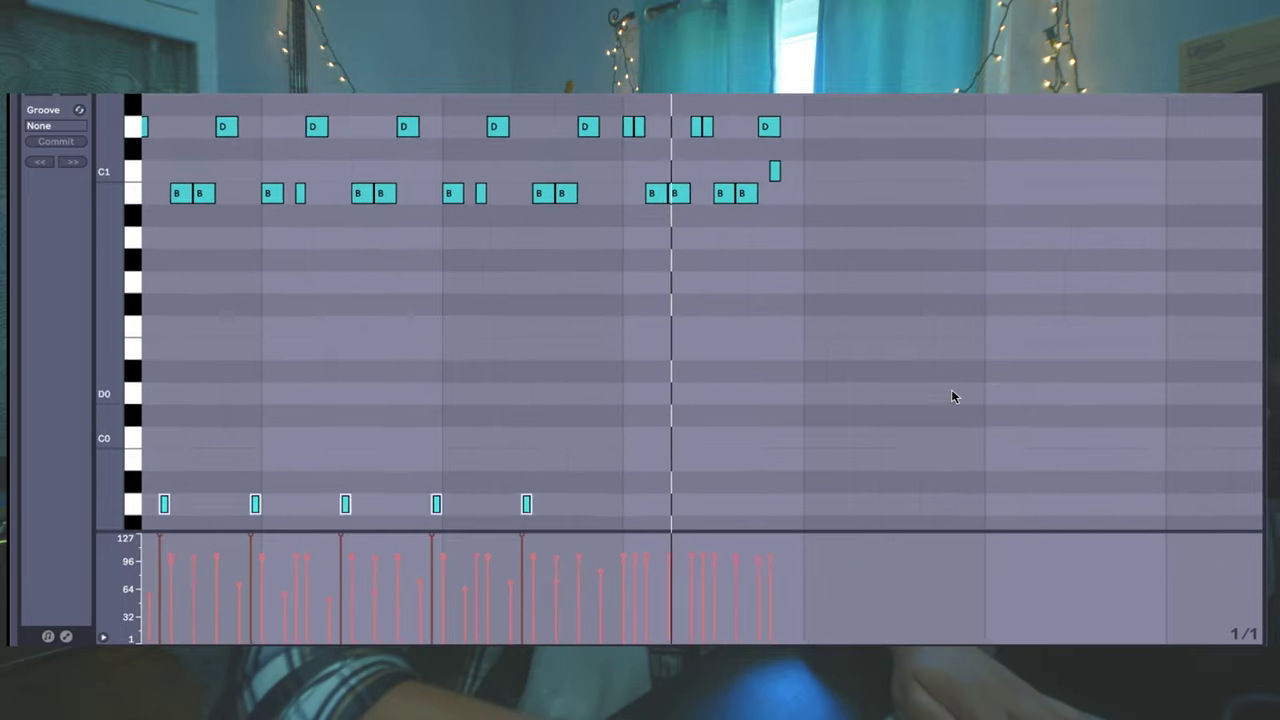
scroll(951, 389, up, 3)
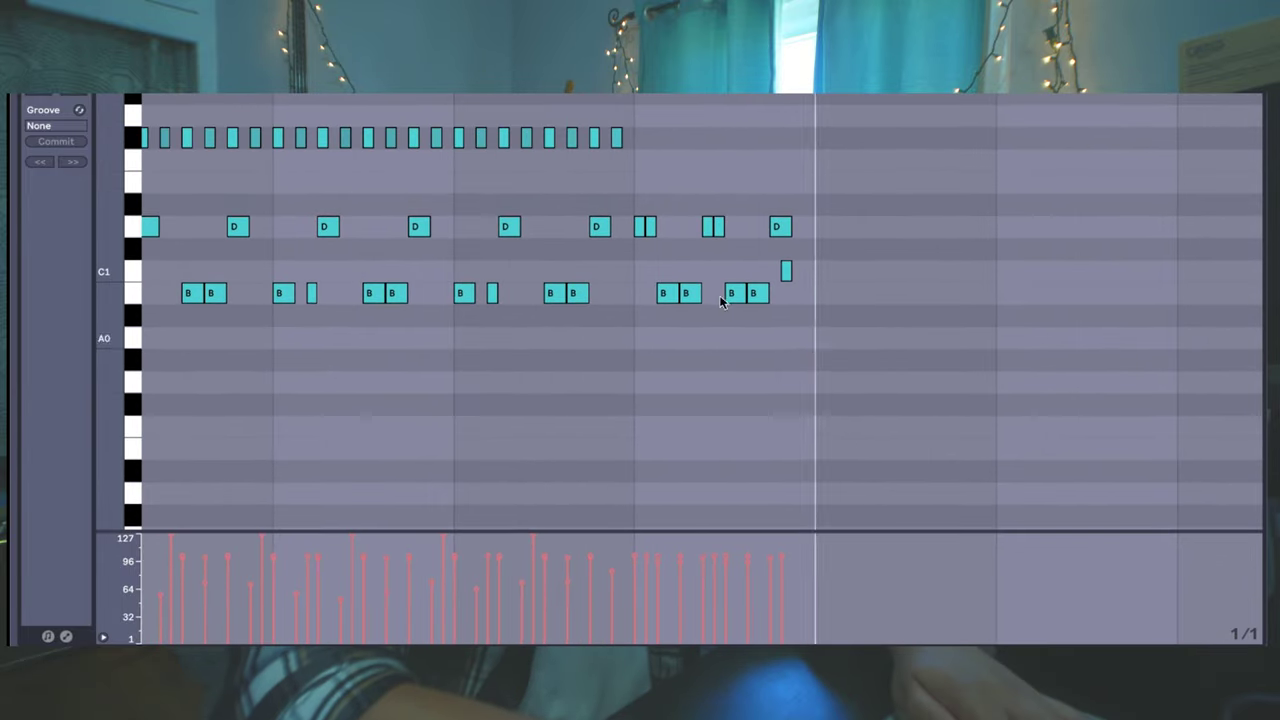
drag(845, 348, 645, 225)
key(Delete)
scroll(835, 326, up, 5)
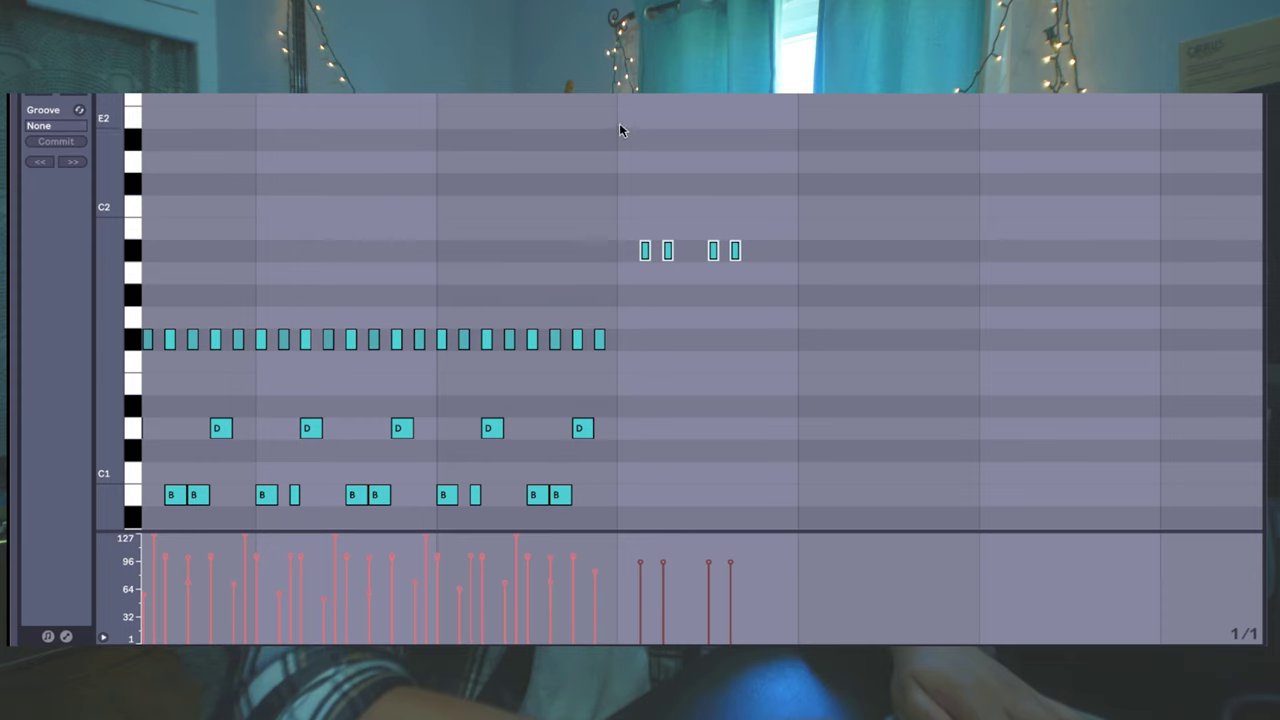
Step: Play back the fill bar and move its first A#1 note an eighth earlier to the start of the bar
key(space)
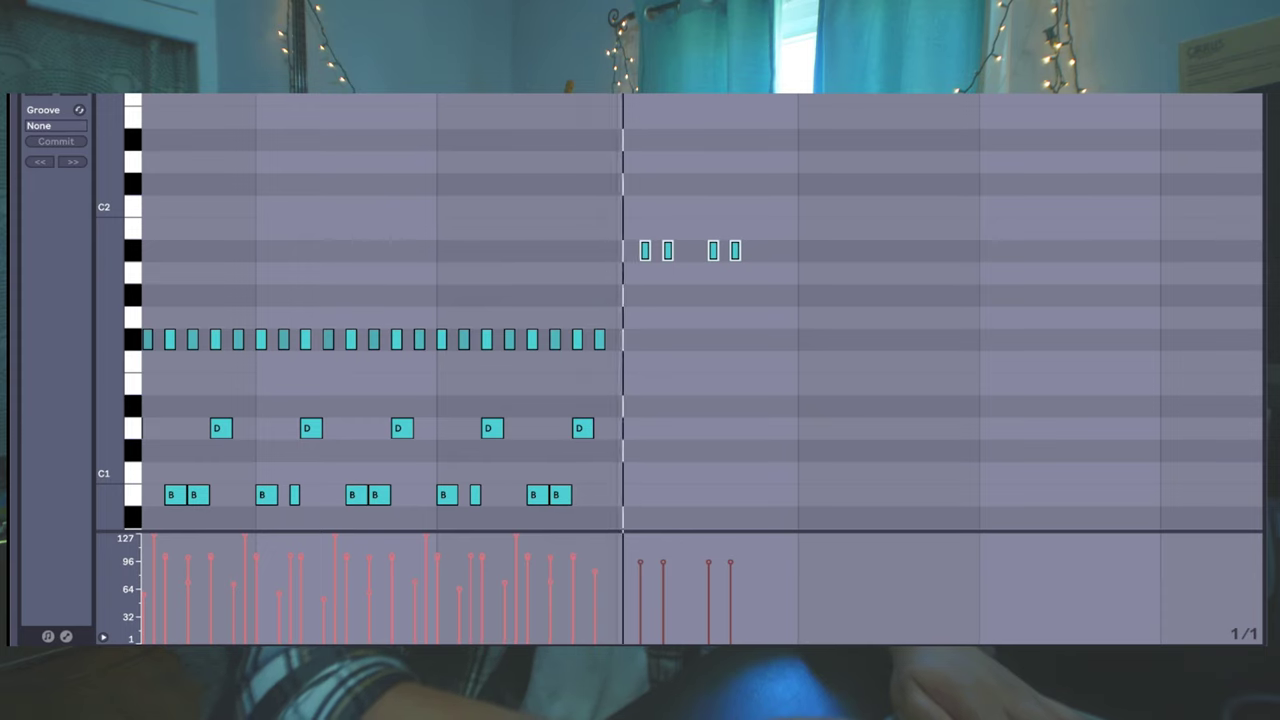
key(space)
drag(692, 86, 692, 140)
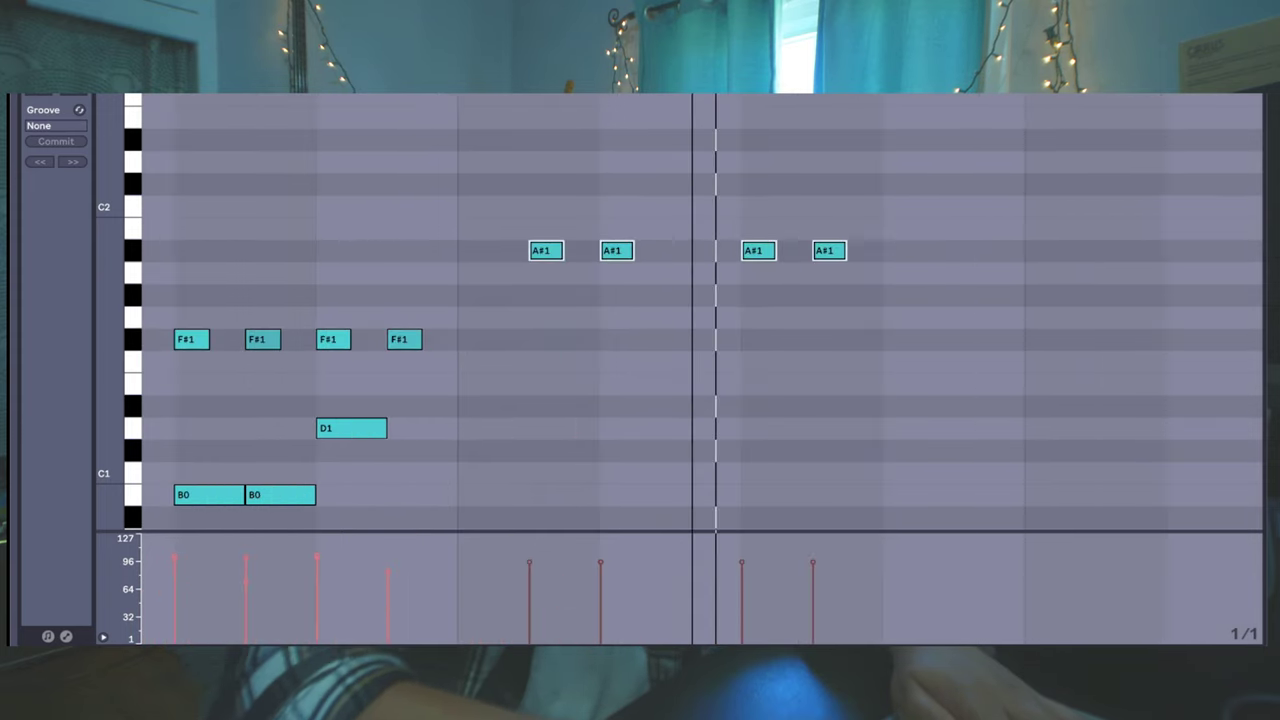
key(space)
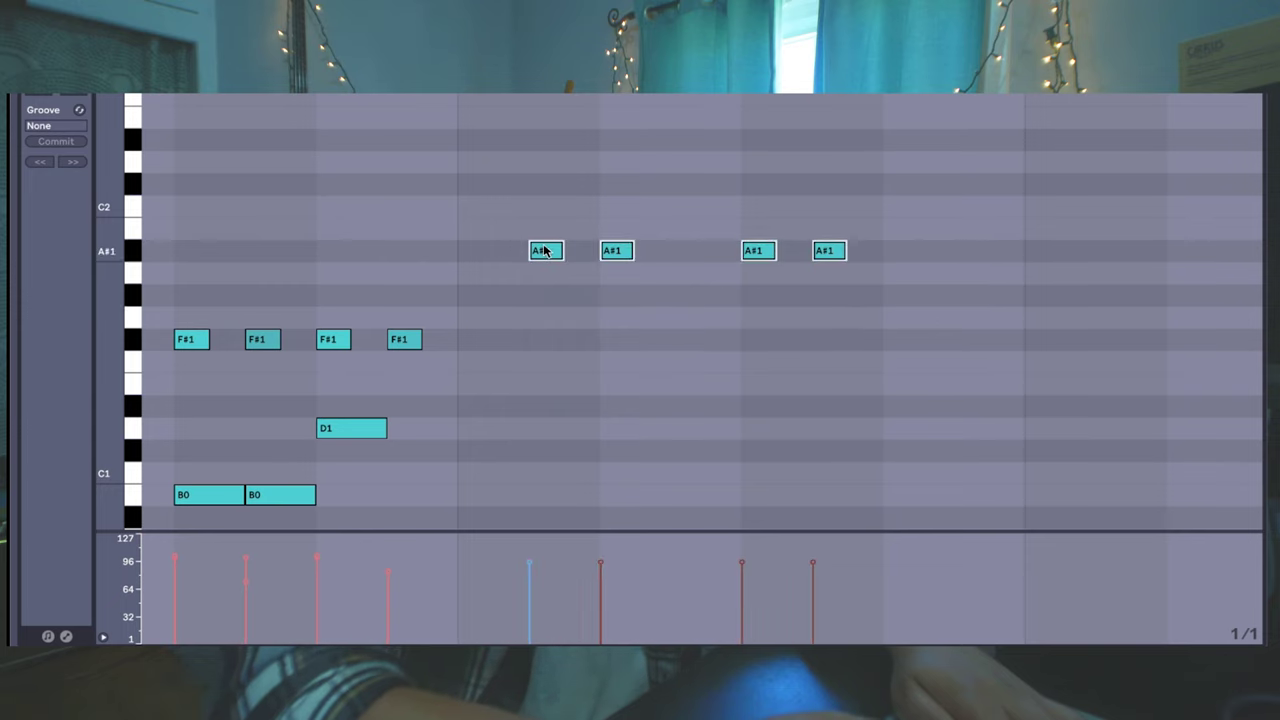
click(544, 251)
drag(544, 251, 472, 251)
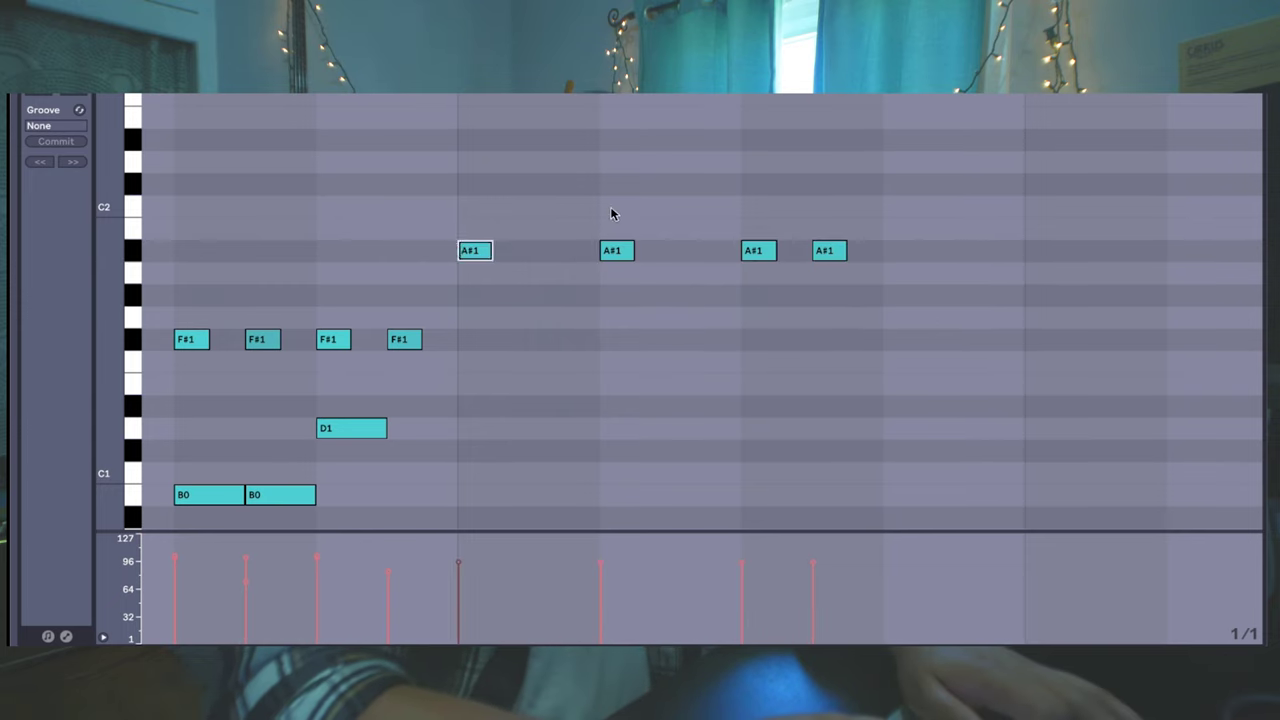
Step: Delete the three A#1 notes that follow the one at the start of the bar
drag(590, 209, 900, 268)
key(Delete)
key(space)
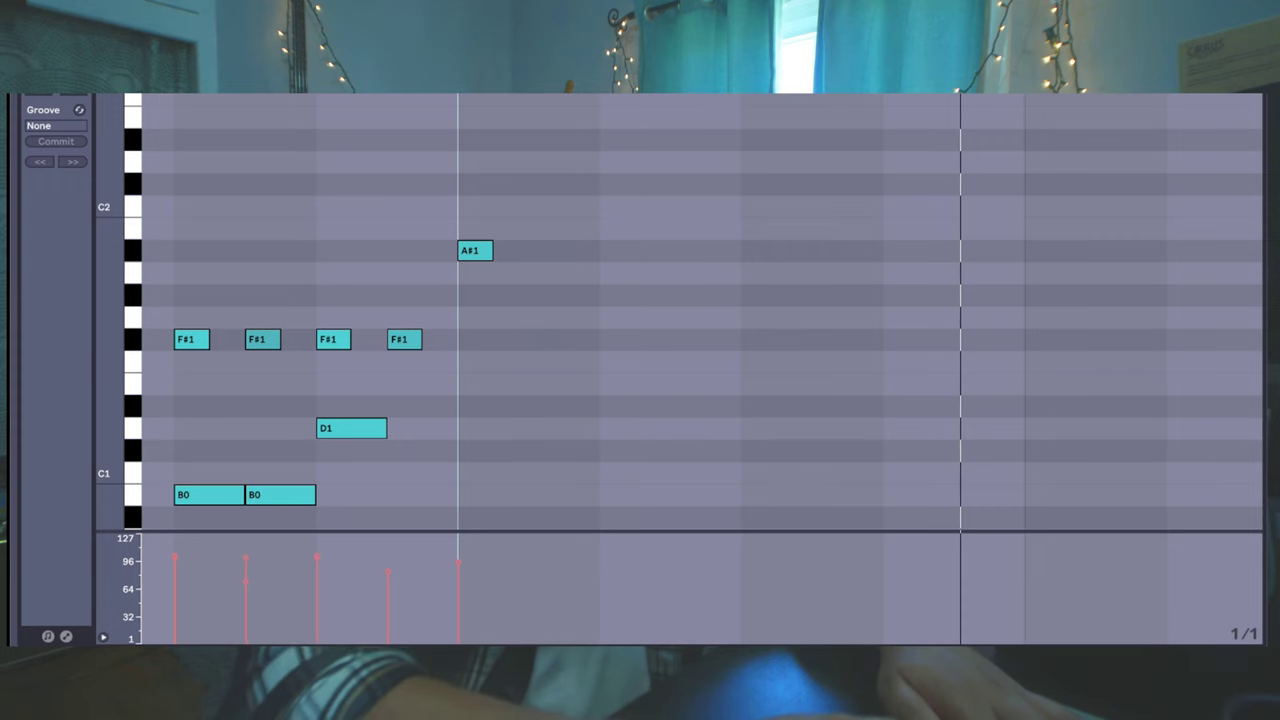
Step: Copy the A#1 note to near beats 2, 3 and 4 of the bar, nudging the last copy slightly off the grid
key(space)
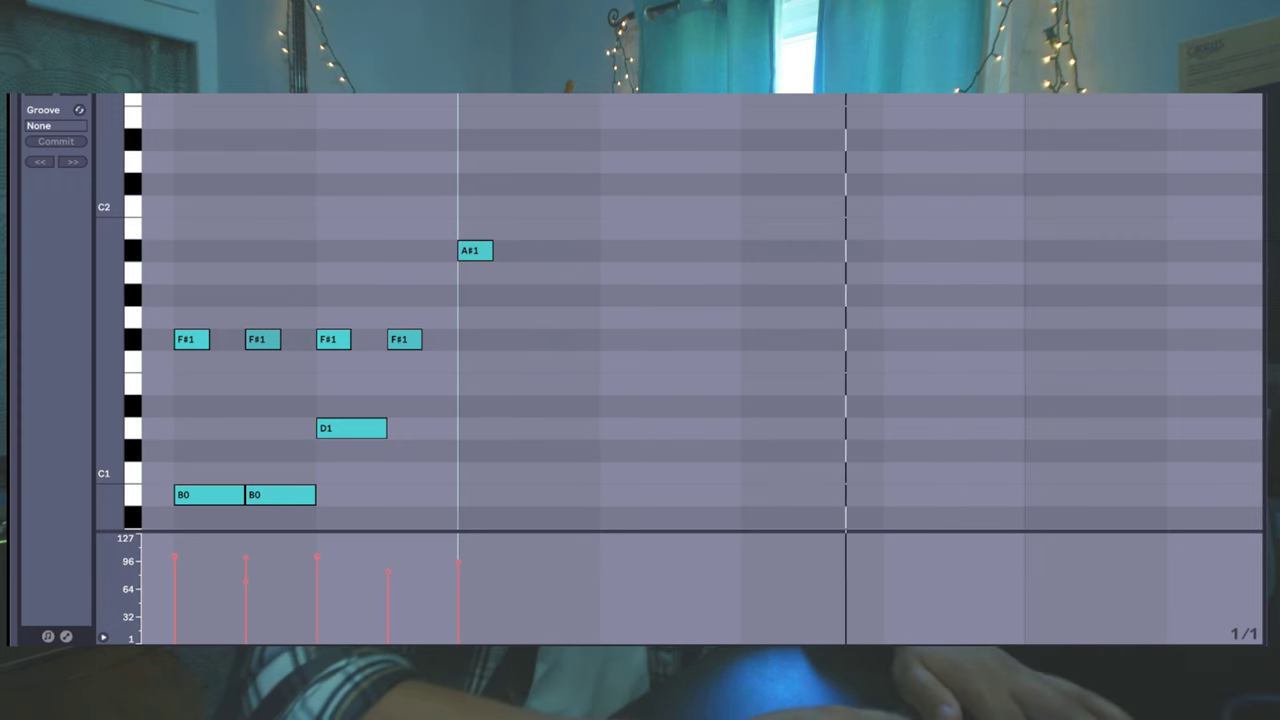
click(478, 255)
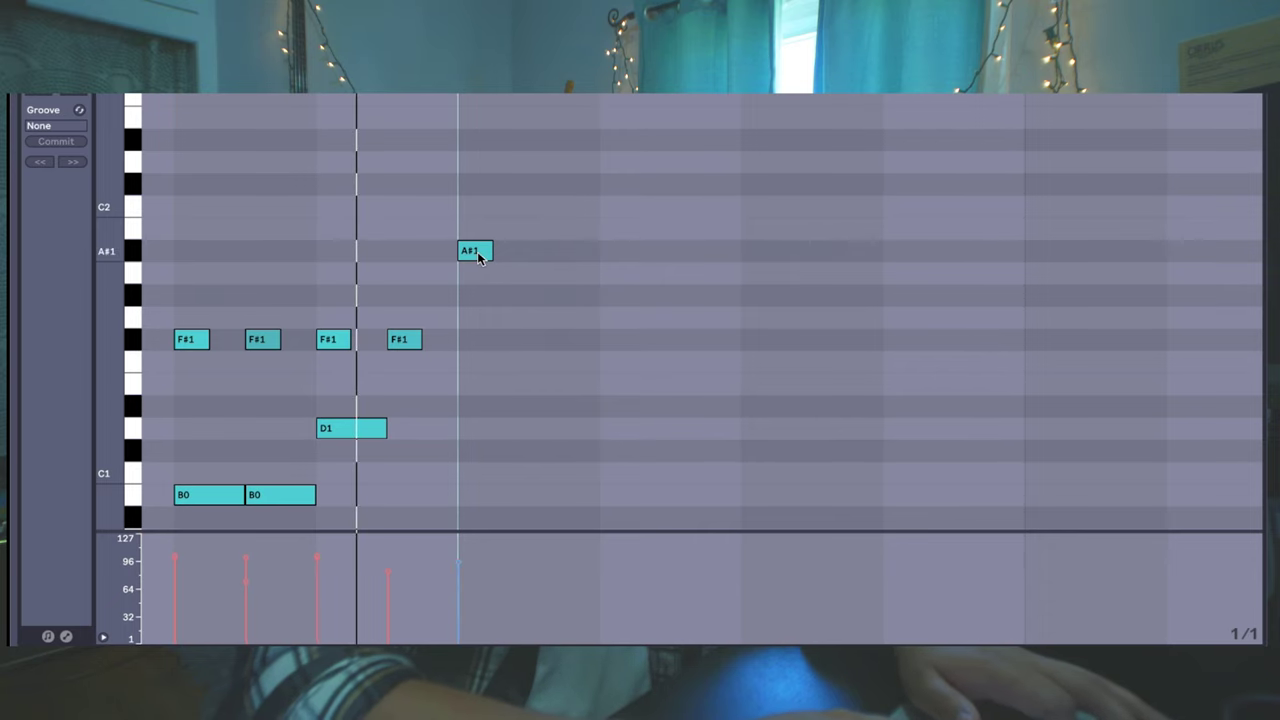
key(space)
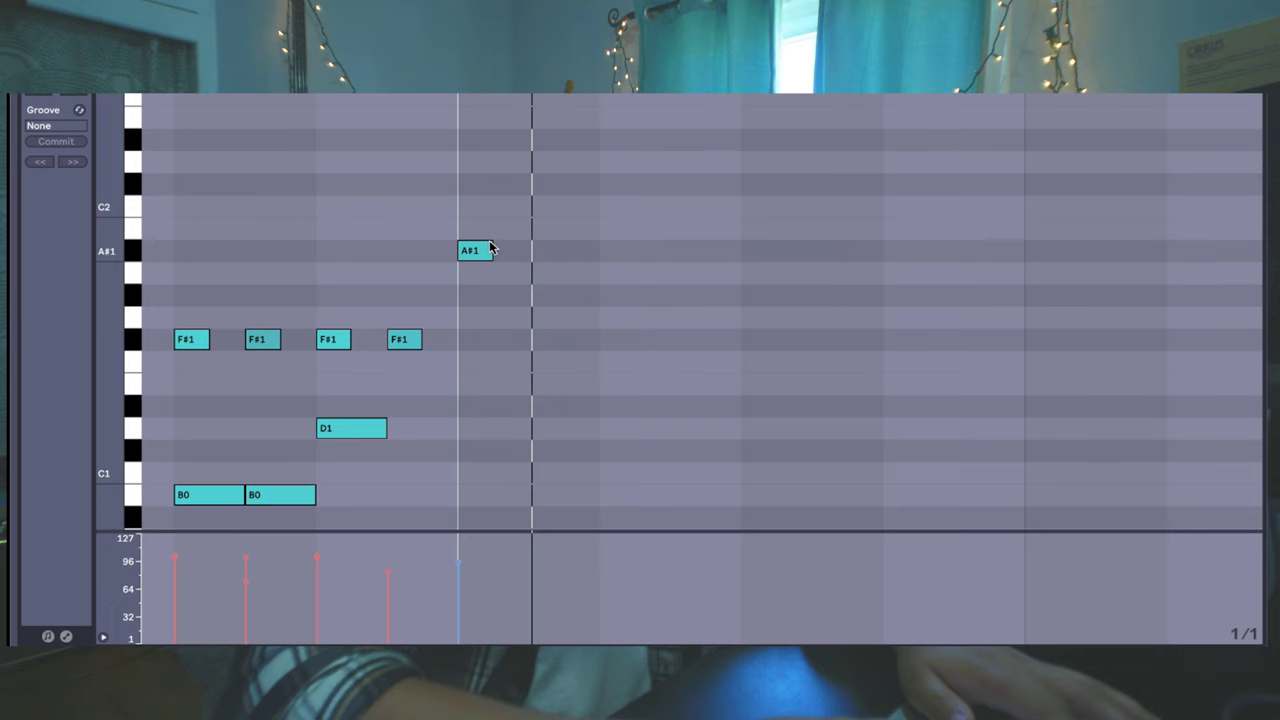
mouse_move(491, 251)
mouse_down()
mouse_move(946, 257)
mouse_move(916, 252)
mouse_up()
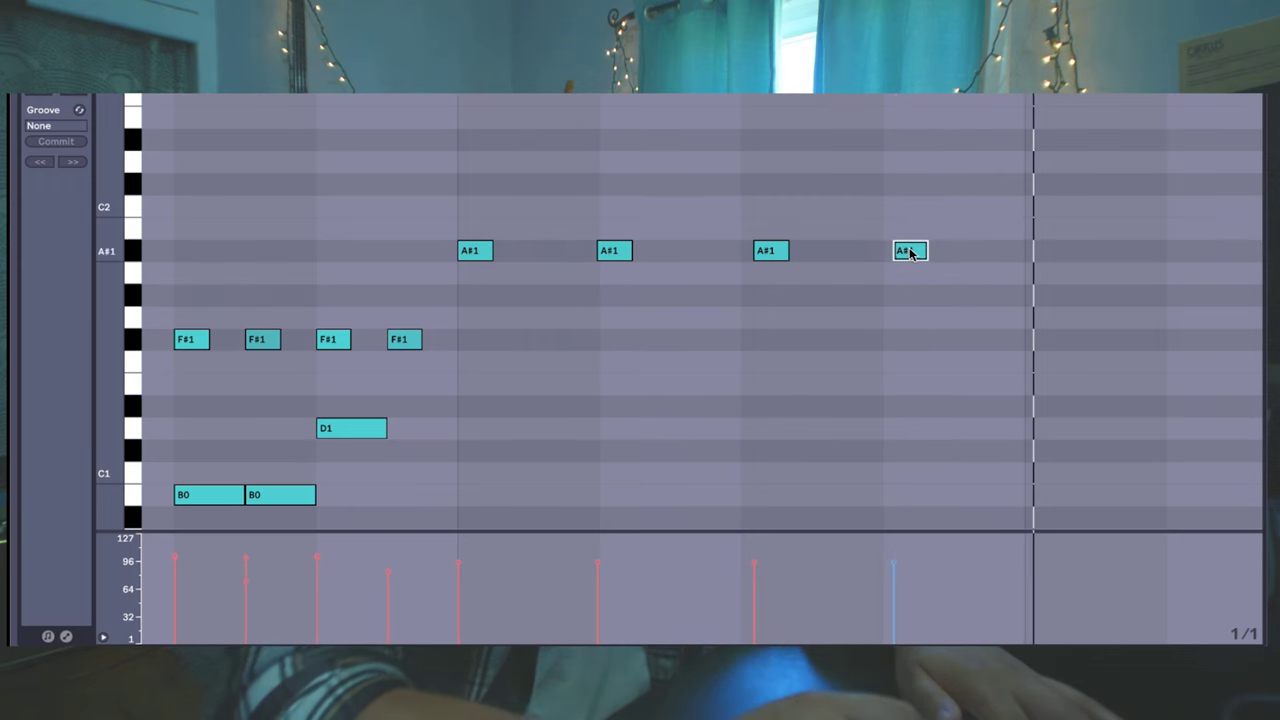
drag(910, 253, 918, 254)
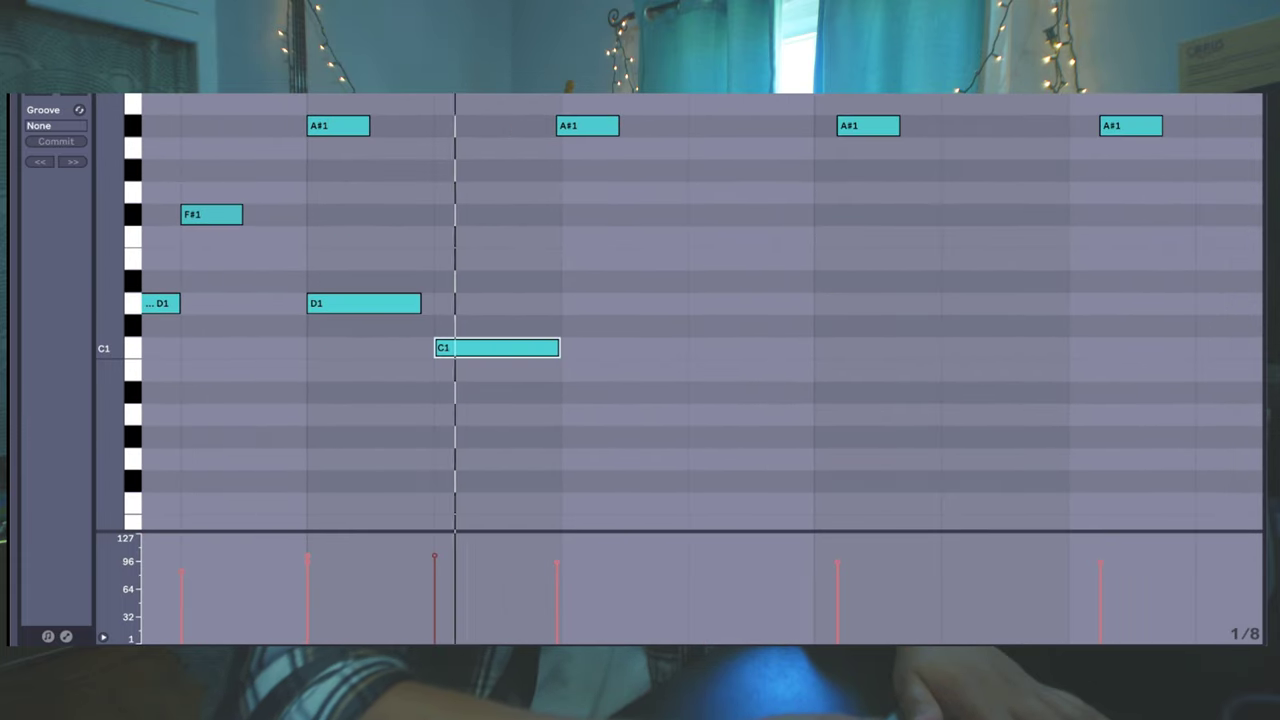
Step: Set the fixed grid to 1/16 and move the C1 note one sixteenth later, just ahead of beat 2
right_click(409, 433)
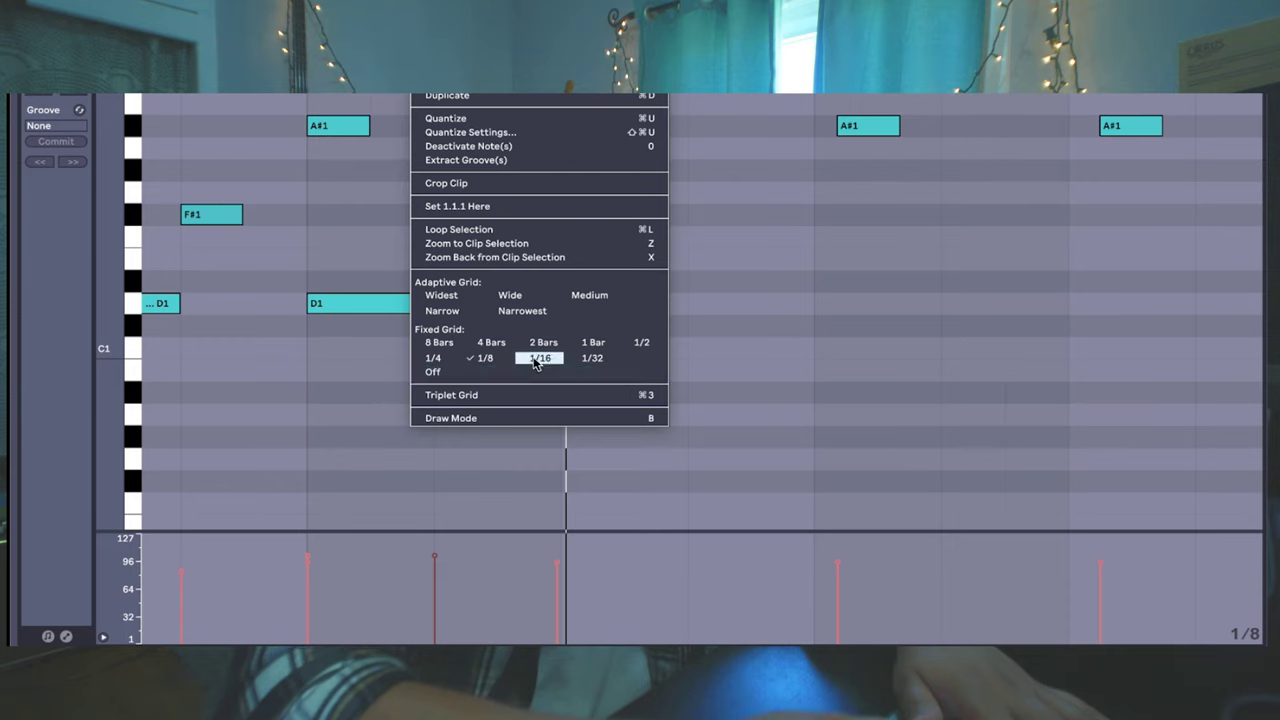
click(543, 355)
drag(500, 358, 572, 357)
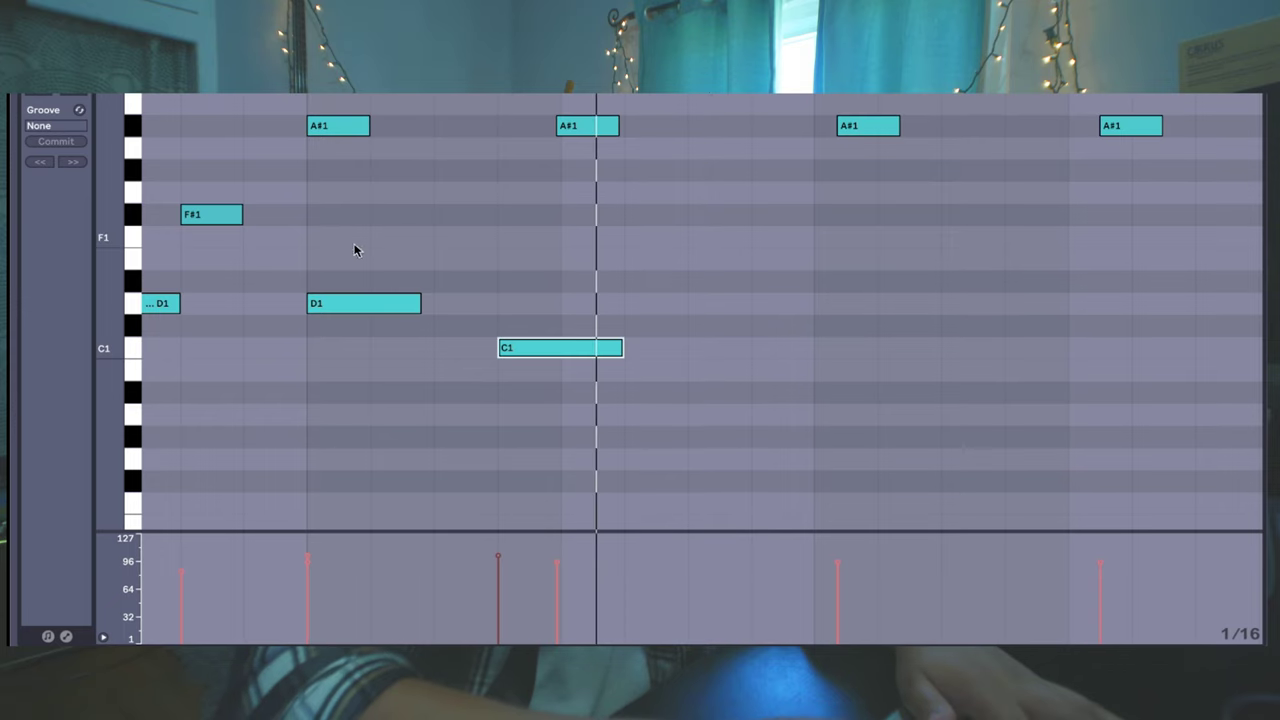
Step: Copy the D1 note to beat 2 and delete the stray D#1 and C#1 notes around it
drag(357, 303, 602, 297)
click(603, 324)
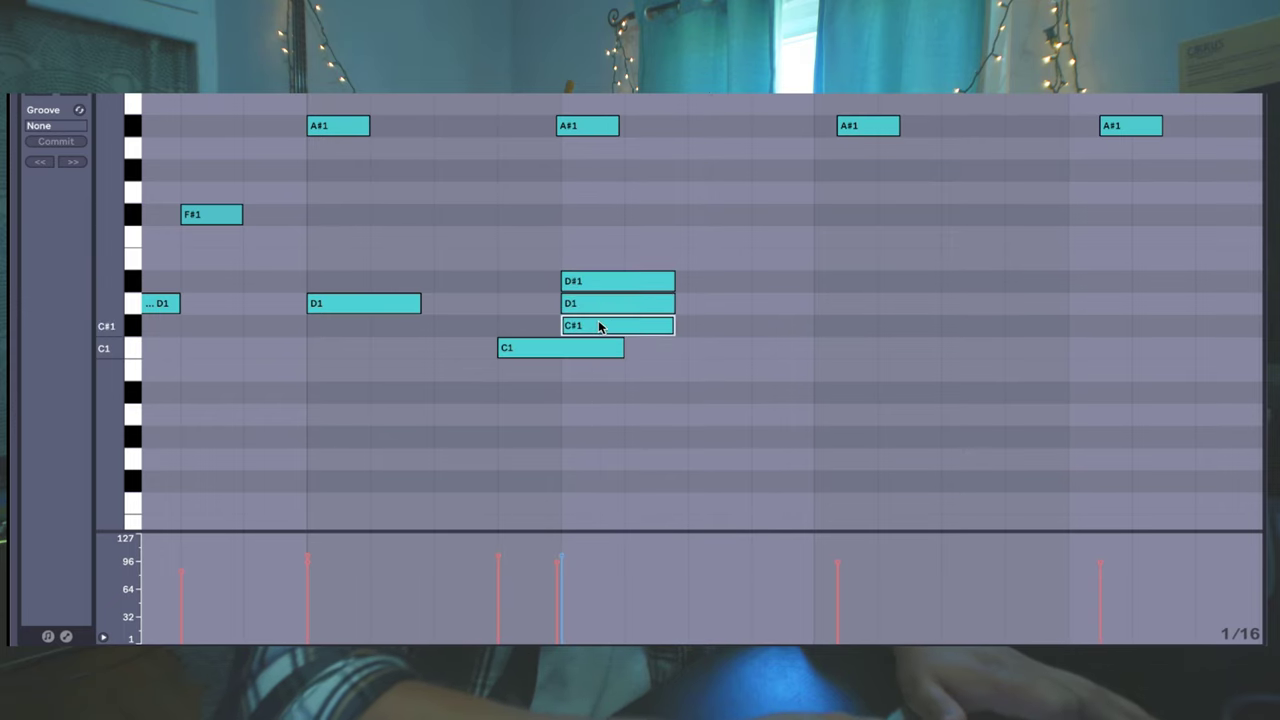
key(Delete)
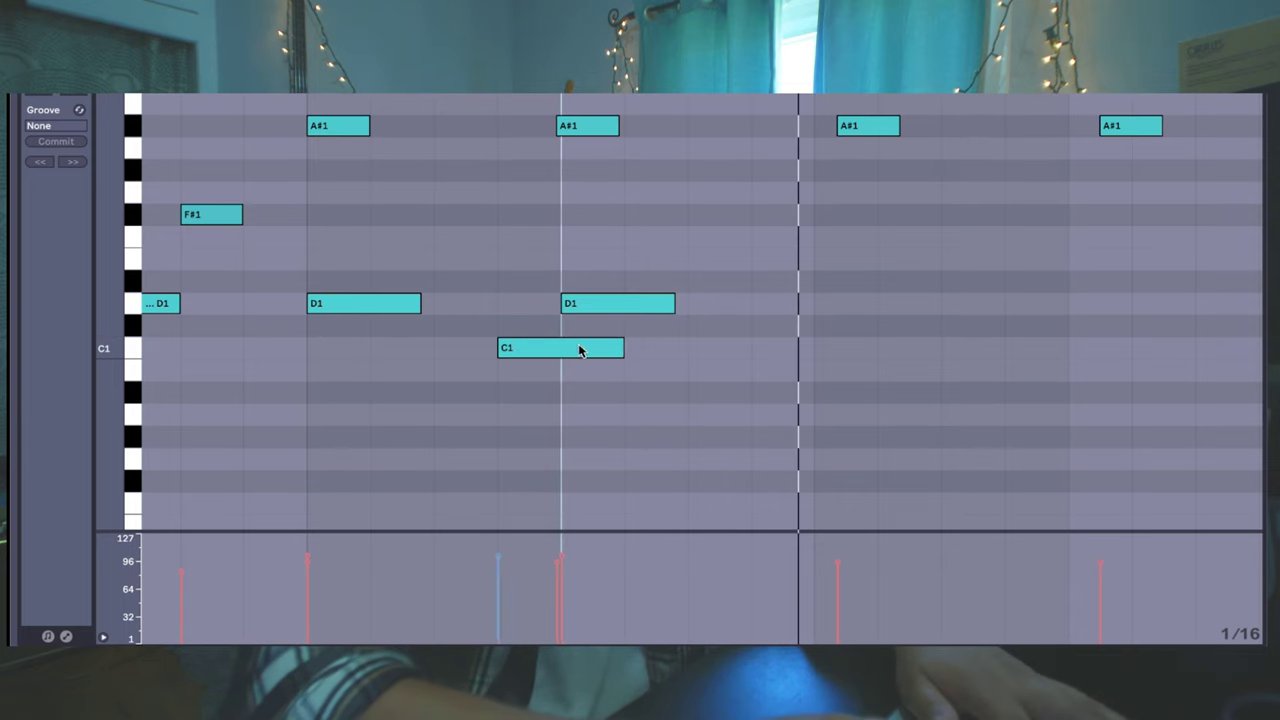
Step: Copy the C1 and D1 notes to around beat 3 slightly behind the grid, deleting the surplus D1 on the beat
mouse_move(579, 349)
mouse_down()
mouse_move(846, 371)
mouse_move(835, 347)
mouse_up()
drag(620, 304, 896, 310)
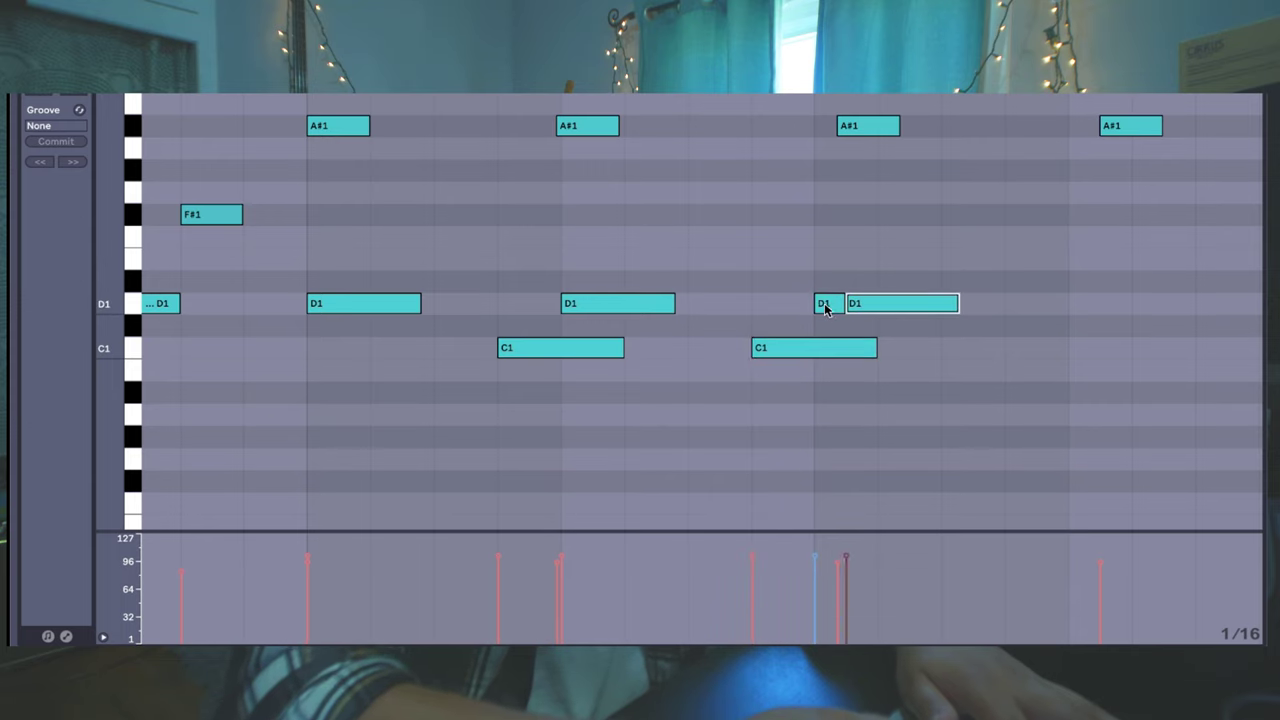
double_click(824, 303)
key(space)
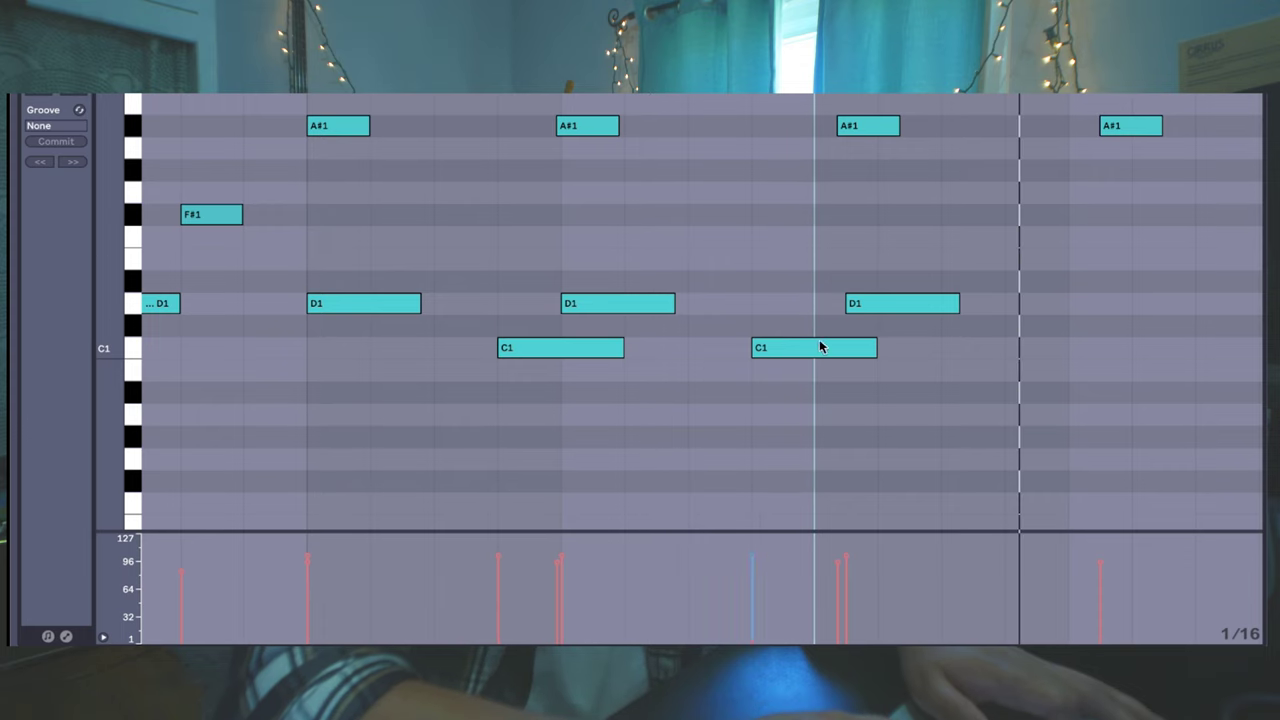
drag(822, 347, 838, 347)
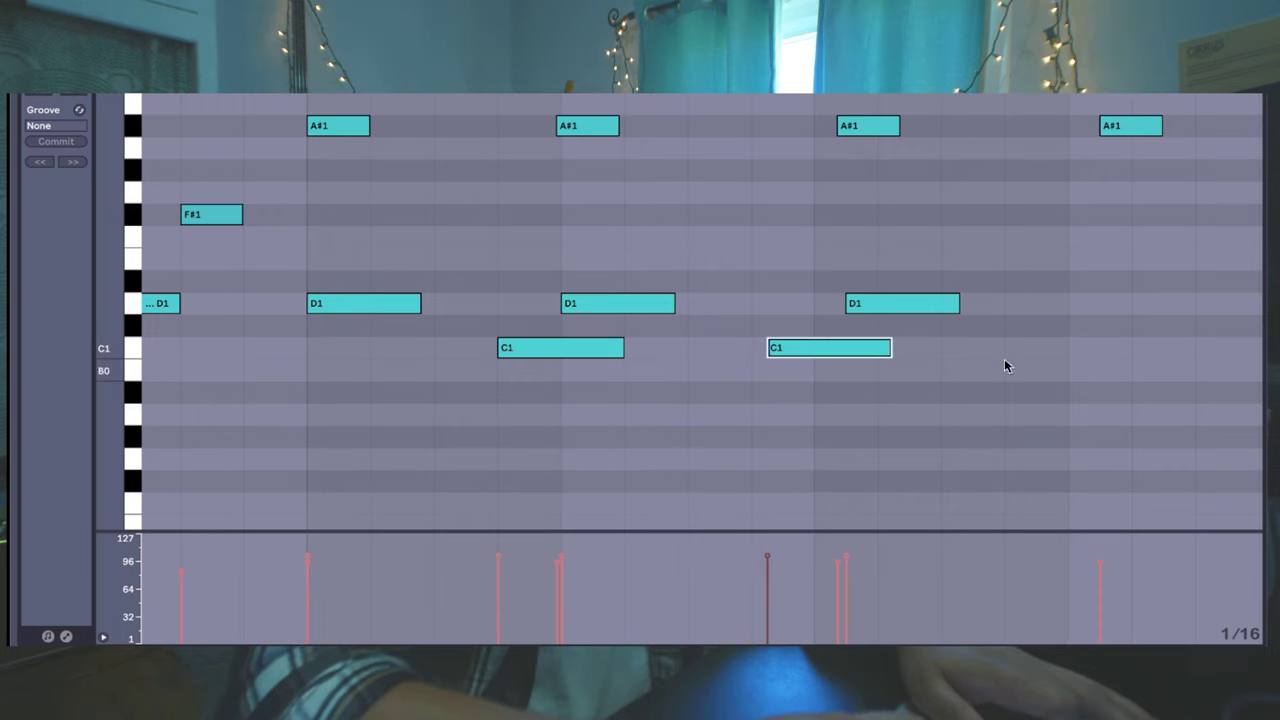
Step: Copy the D1 note under the fourth A#1 and the C1 note just ahead of it, and play back the bar
scroll(1005, 360, right, 2)
drag(768, 304, 1037, 298)
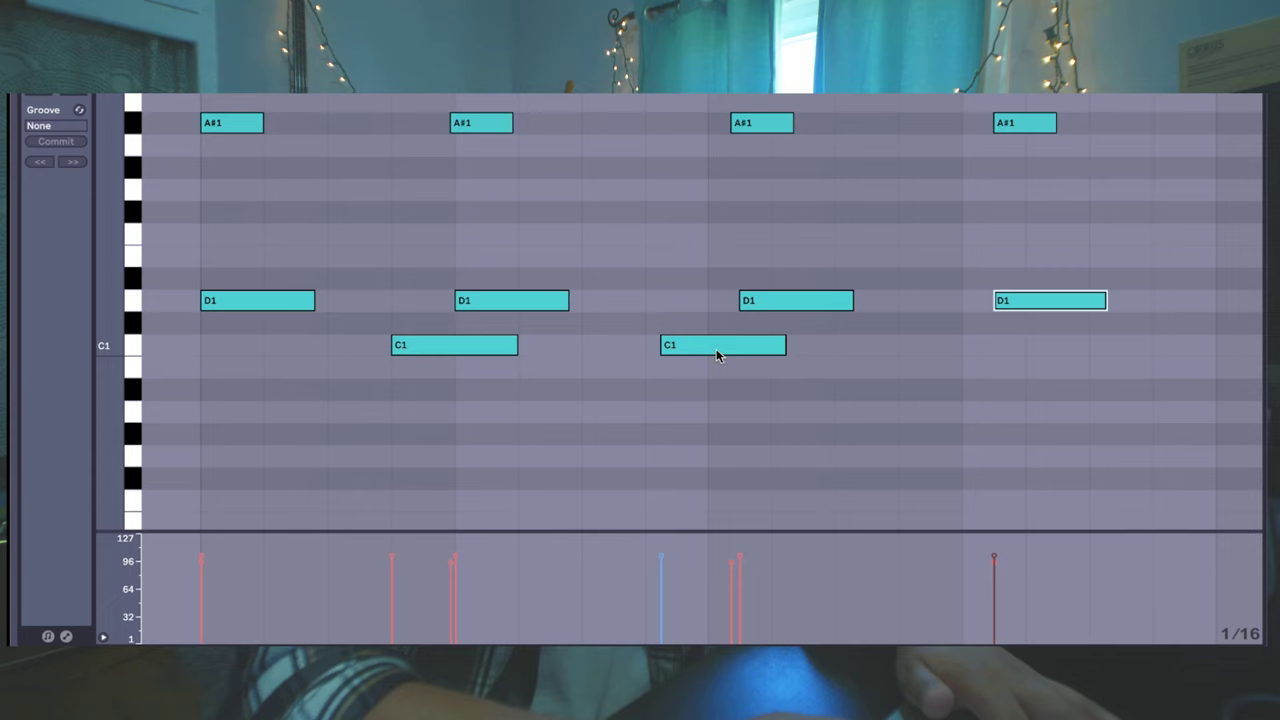
drag(716, 348, 972, 345)
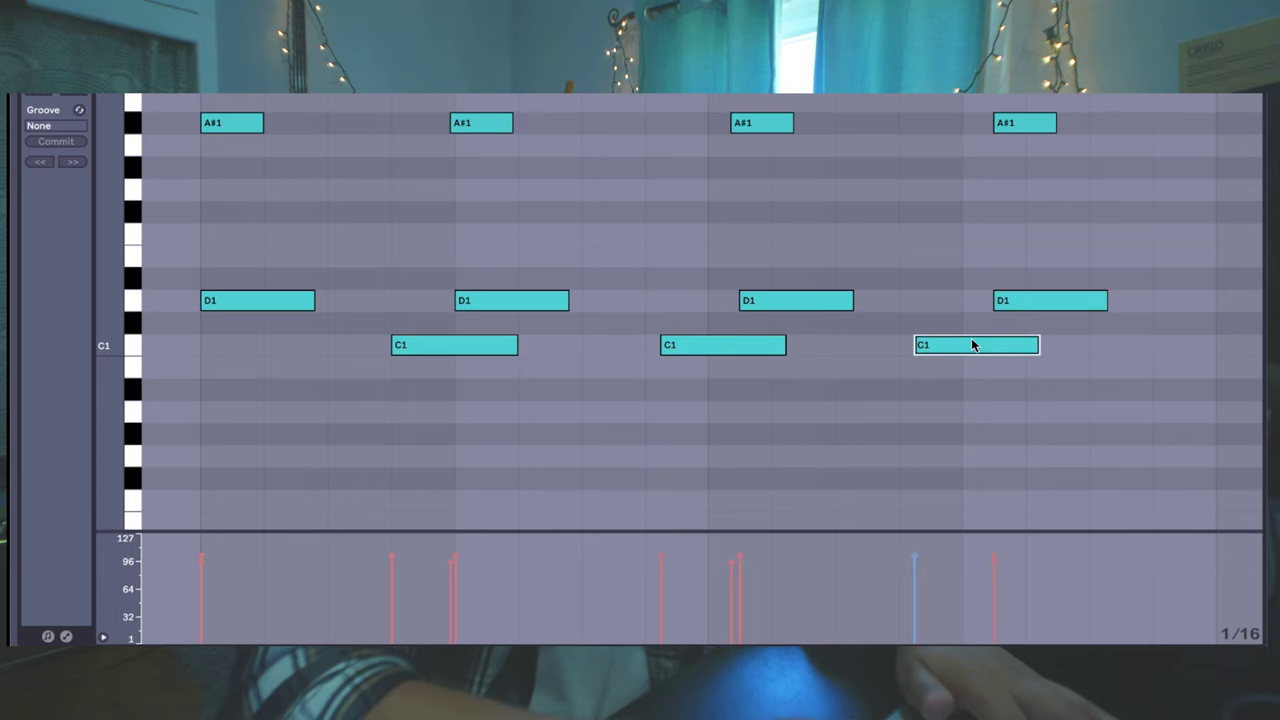
scroll(702, 312, down, 3)
key(space)
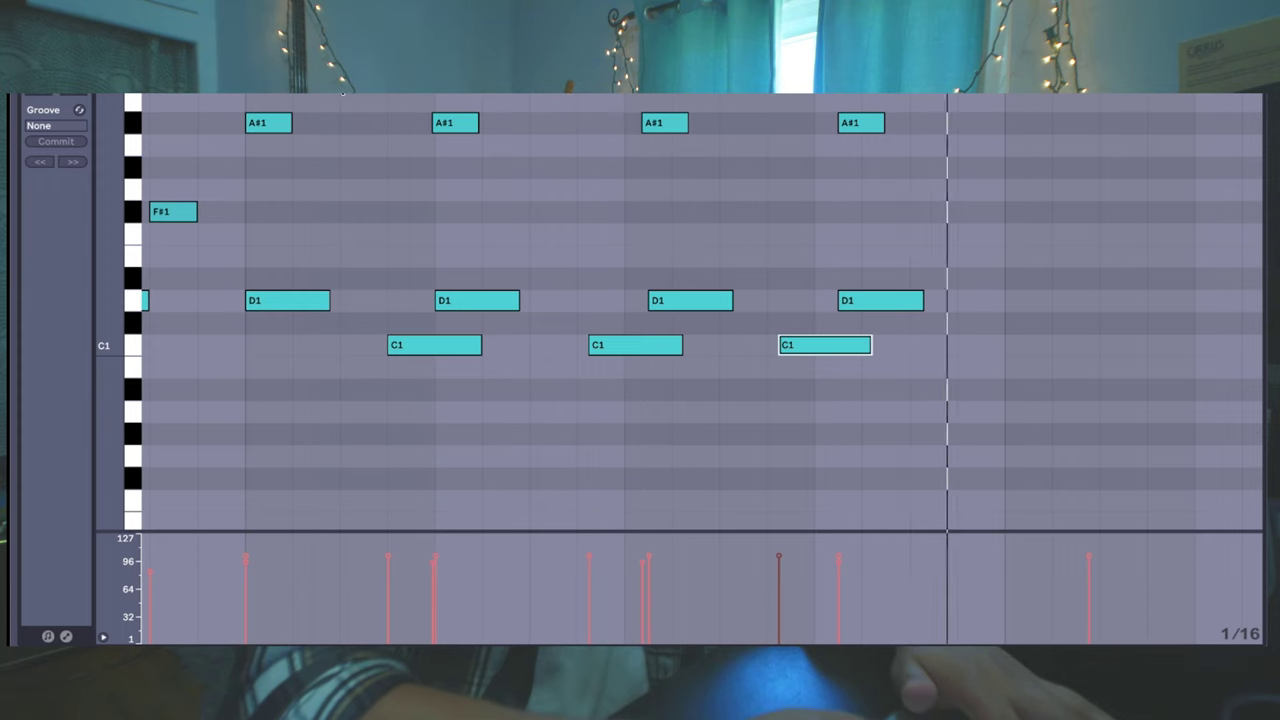
Step: Nudge the bar's last C1 and D1 notes together slightly later and play back the result
scroll(702, 312, left, 3)
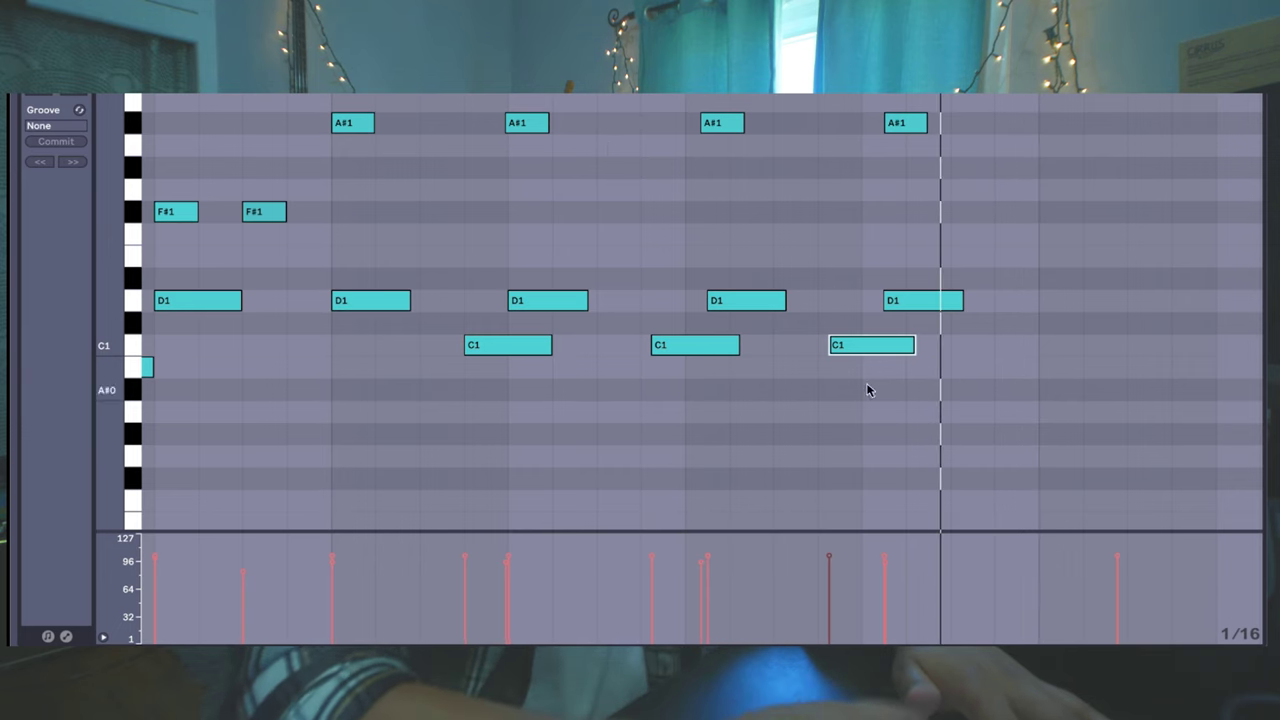
shift+click(924, 300)
mouse_move(924, 300)
mouse_down()
mouse_move(934, 312)
mouse_move(940, 300)
mouse_up()
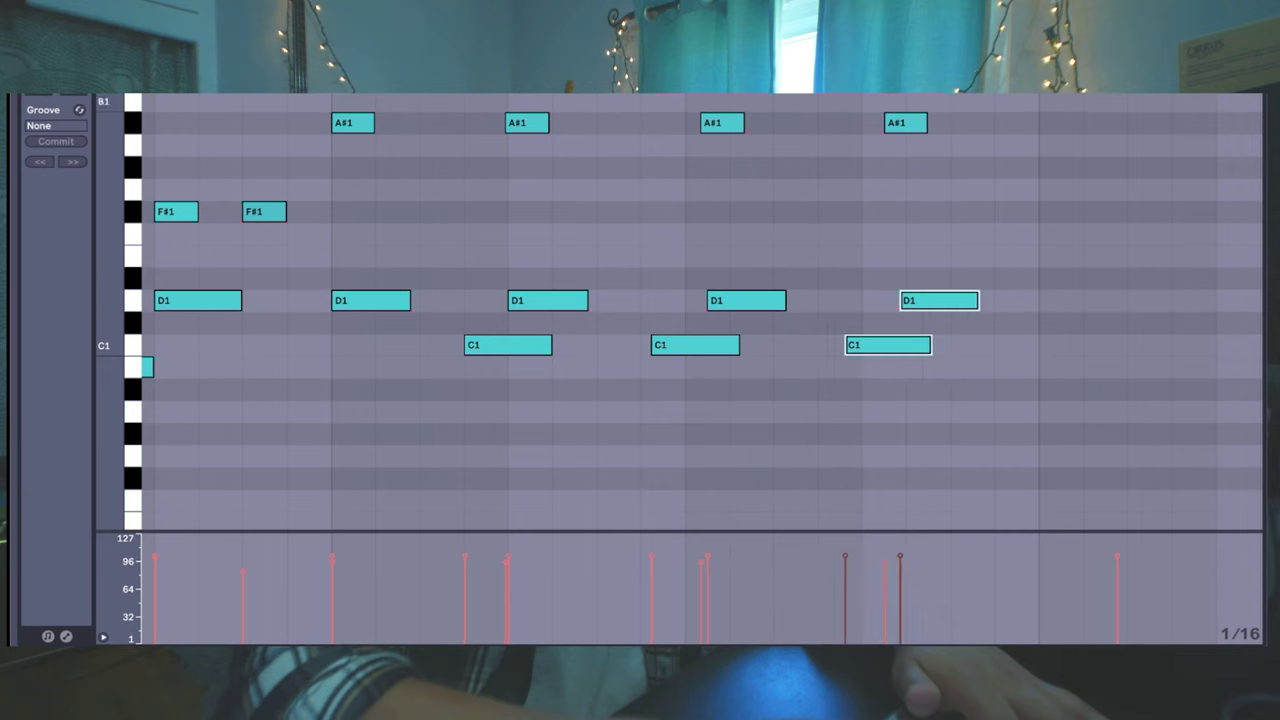
key(space)
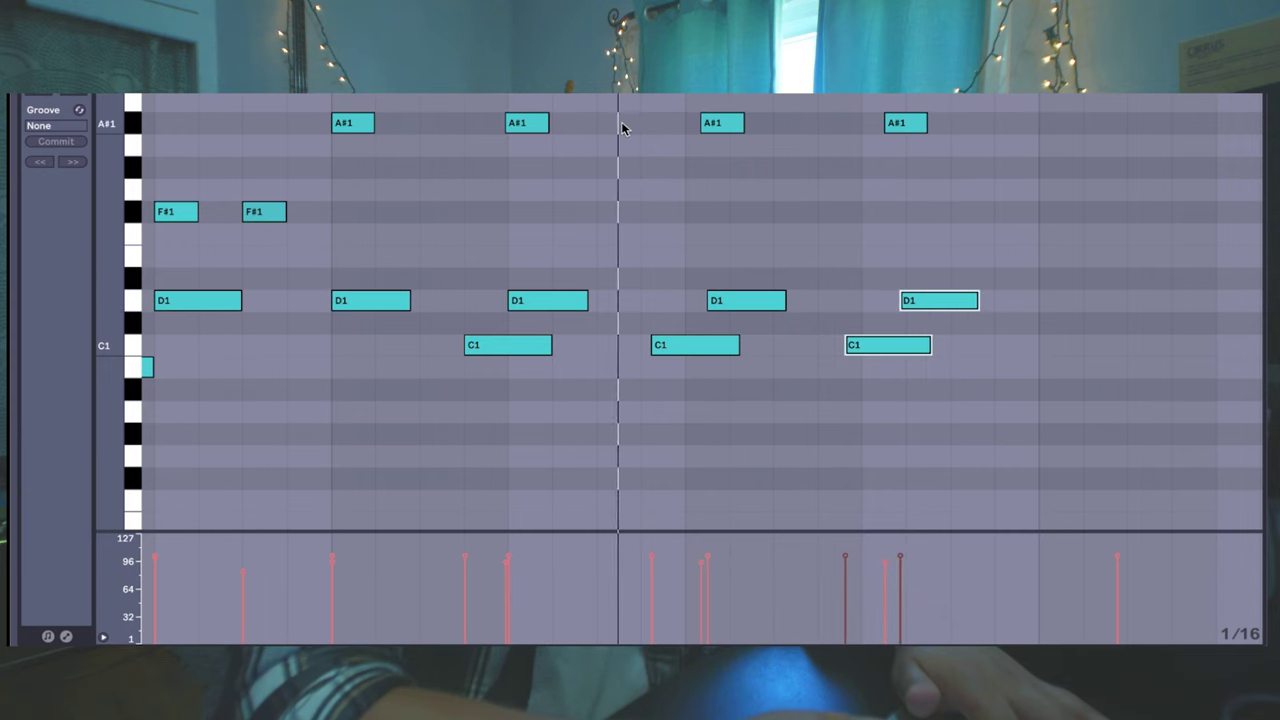
key(space)
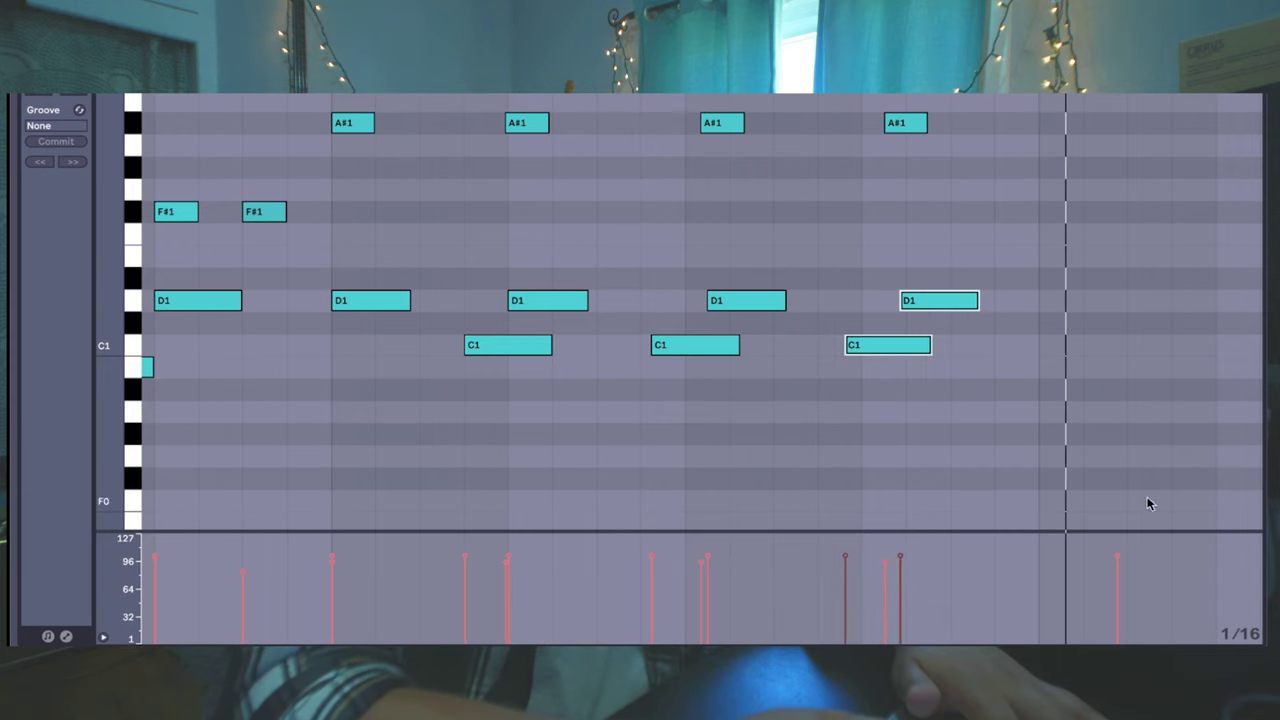
Step: Fine-tune the last D1 and C1 notes slightly earlier, leaving the D1 just behind the fourth A#1
click(1042, 392)
drag(957, 308, 970, 316)
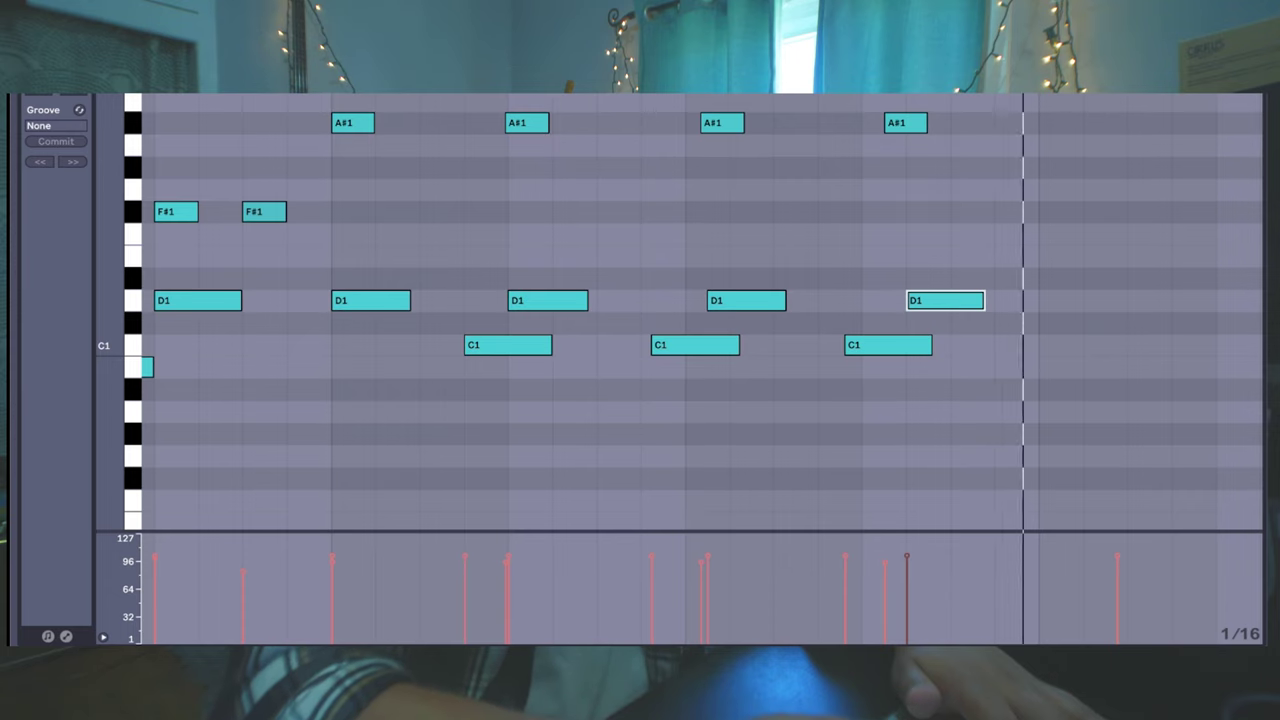
drag(940, 299, 929, 299)
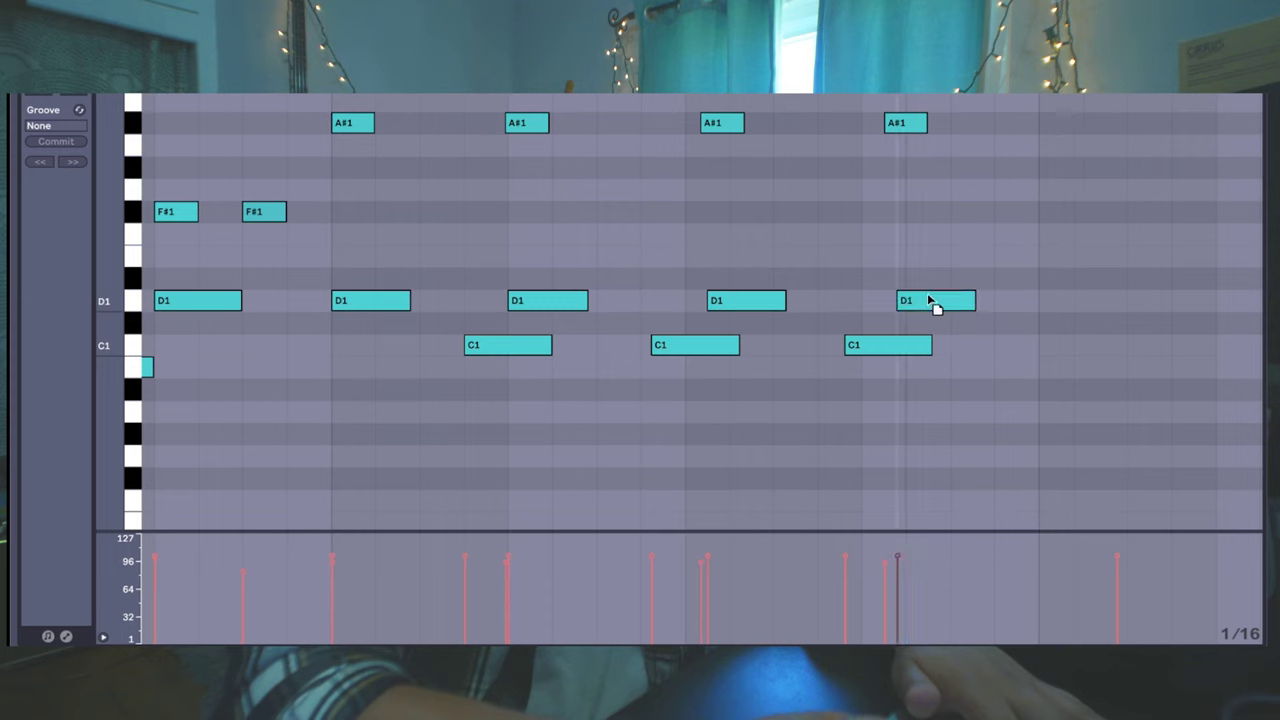
drag(880, 344, 871, 344)
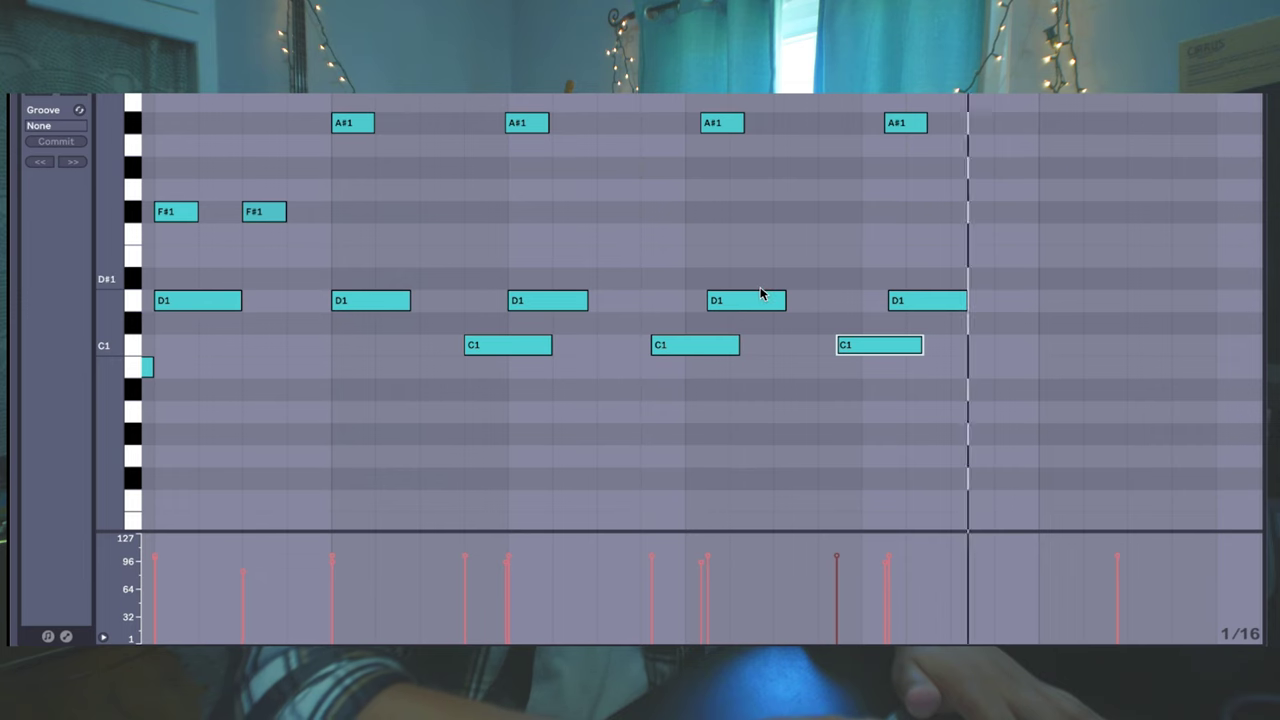
Step: Add a sixteenth-long C1 note an eighth into the next bar, just after the long E2 starts, and play it back
scroll(1106, 288, up, 4)
scroll(1106, 288, right, 3)
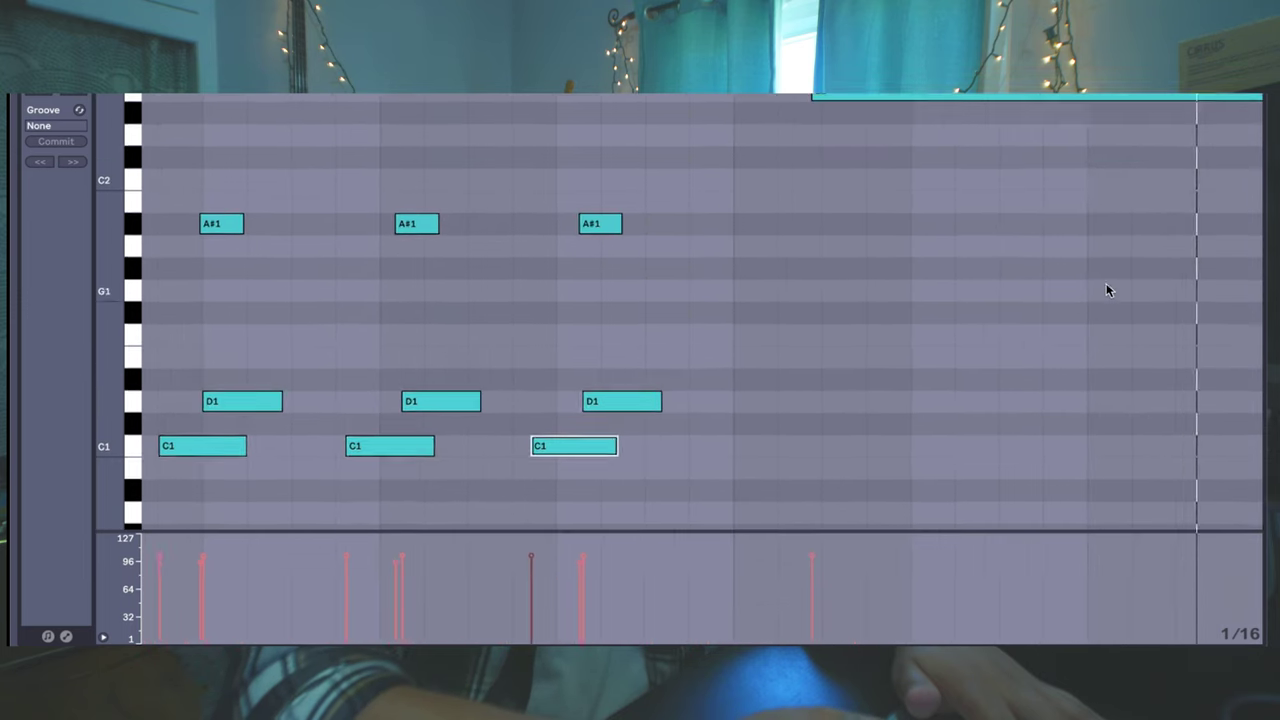
scroll(1106, 288, down, 2)
scroll(1104, 292, down, 2)
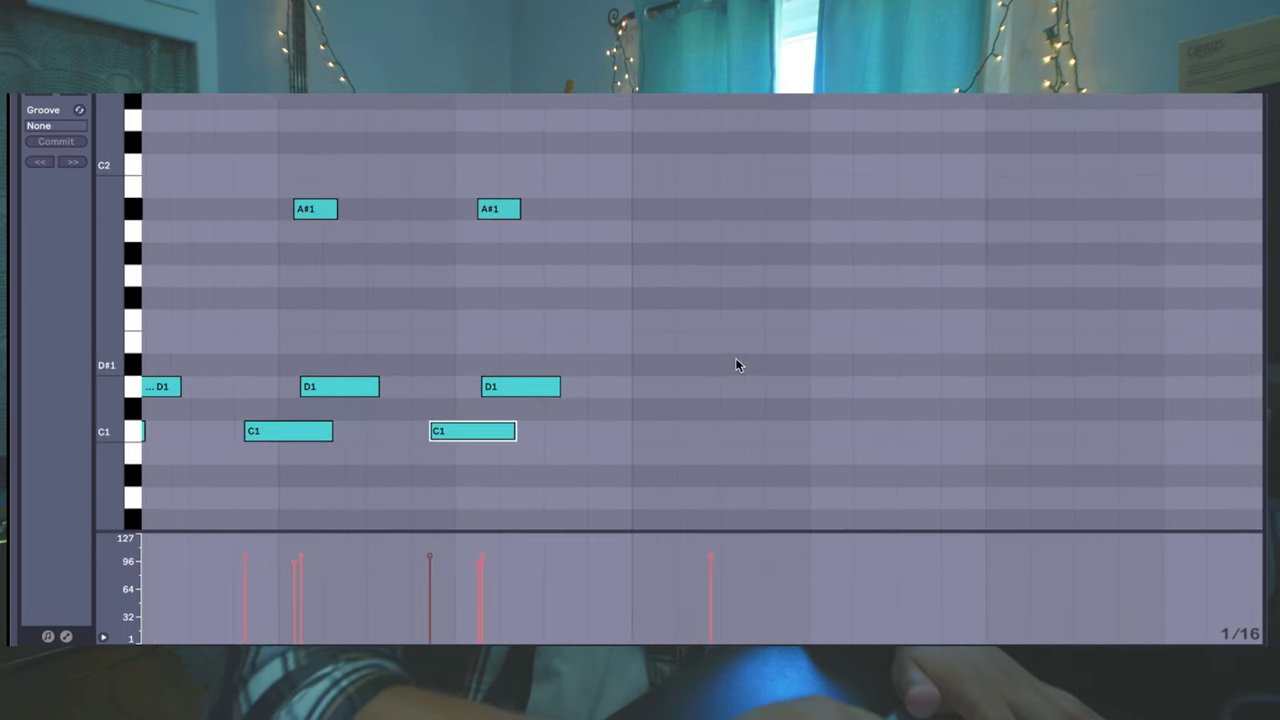
double_click(728, 431)
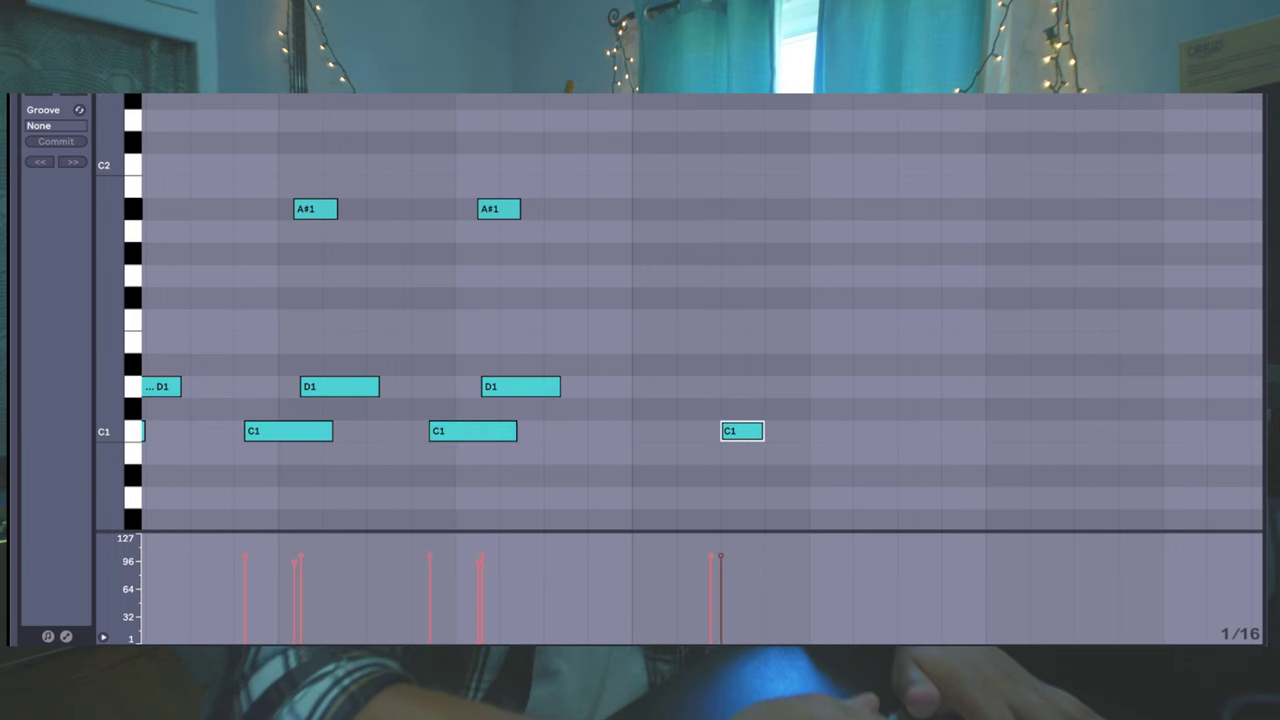
key(space)
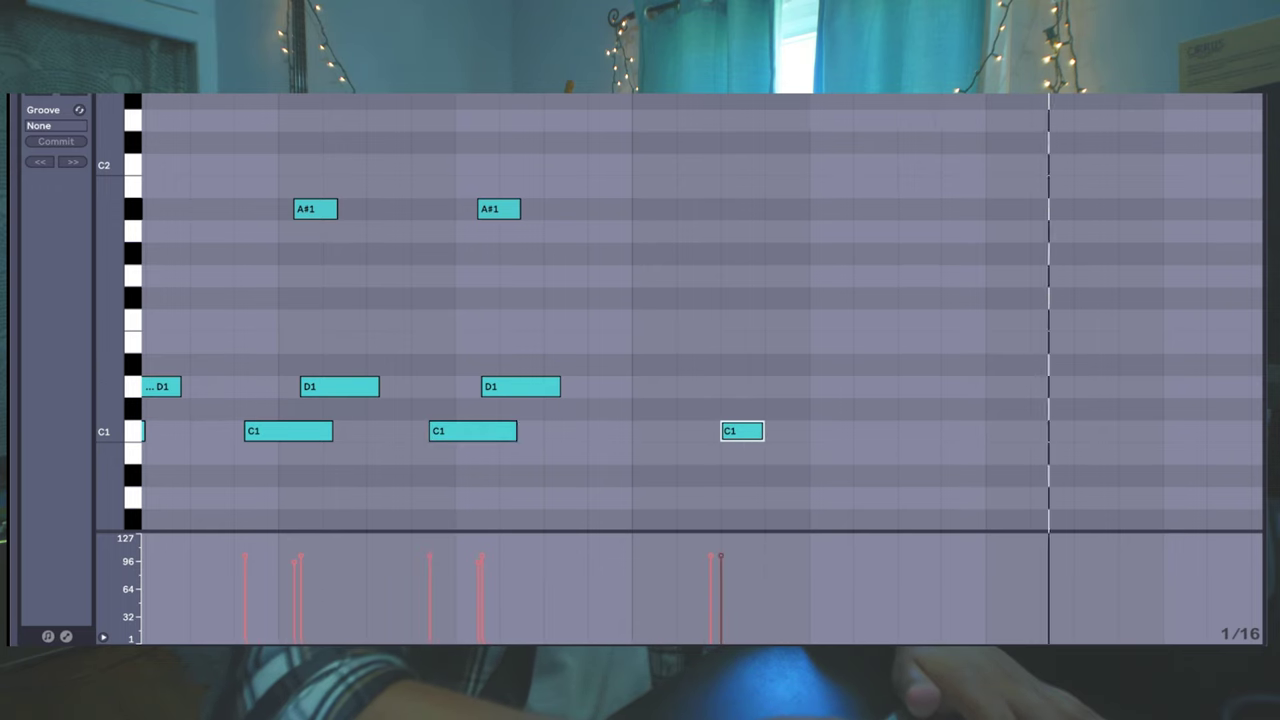
drag(700, 86, 818, 56)
scroll(830, 119, up, 6)
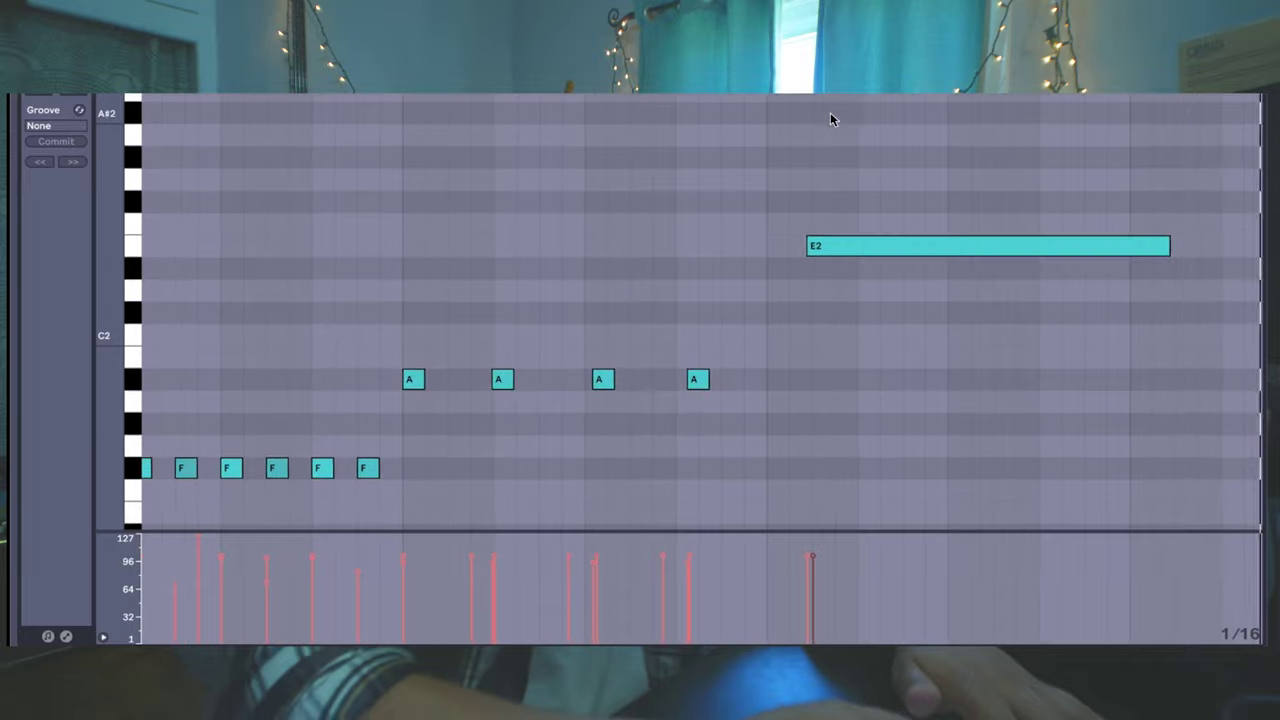
scroll(830, 119, down, 2)
scroll(826, 302, down, 7)
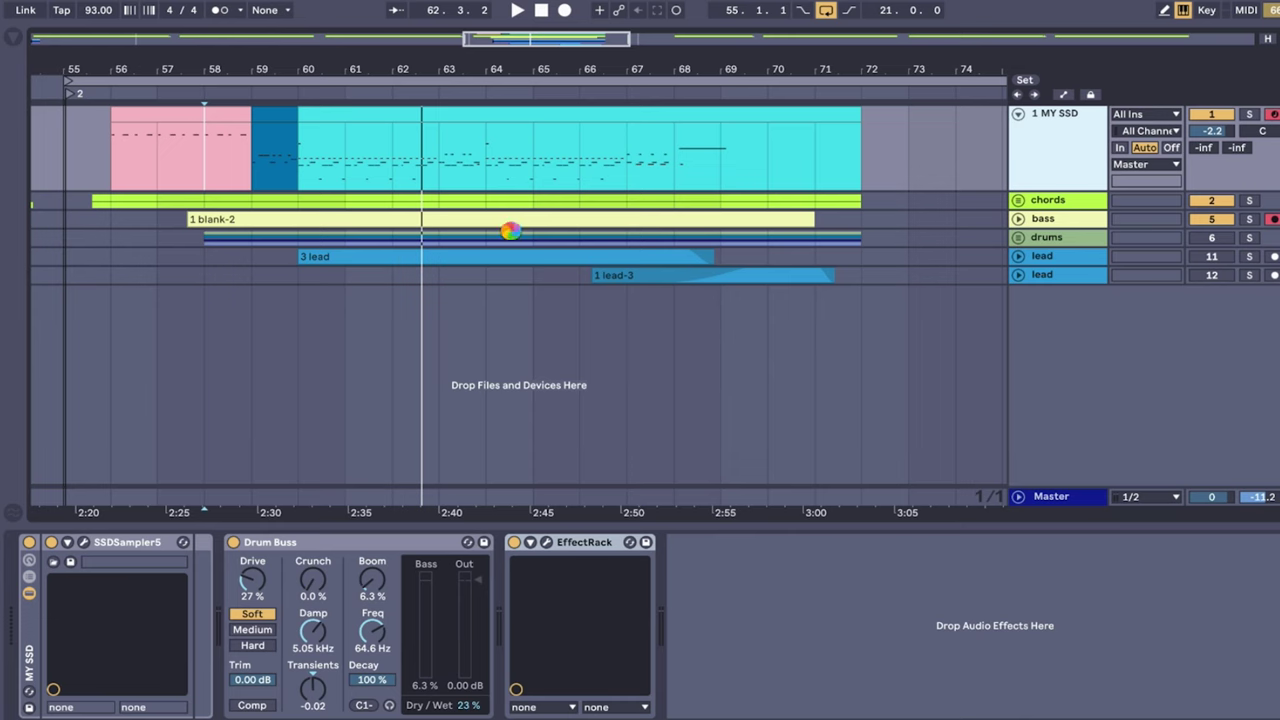
Step: Clear the duplicated 2 MY SSD track of its pink and cyan clips, keeping only the blue fill clip in bar 59
drag(890, 245, 392, 255)
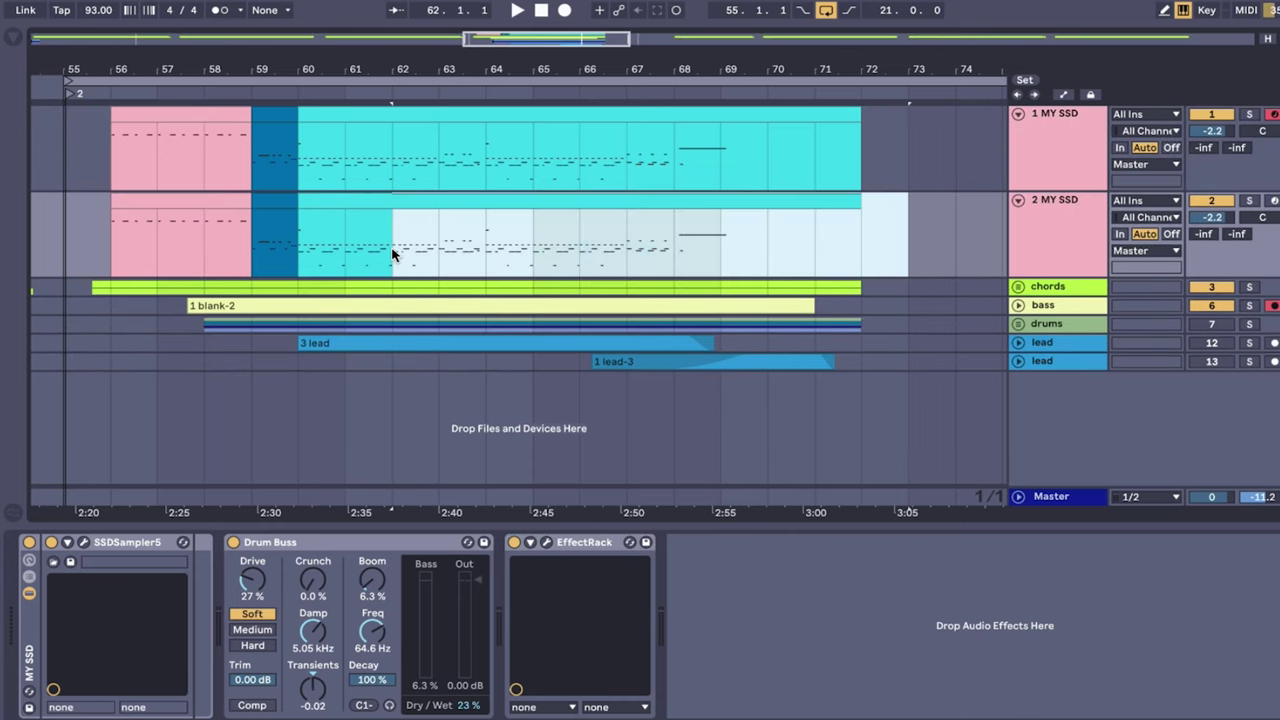
click(377, 214)
key(Delete)
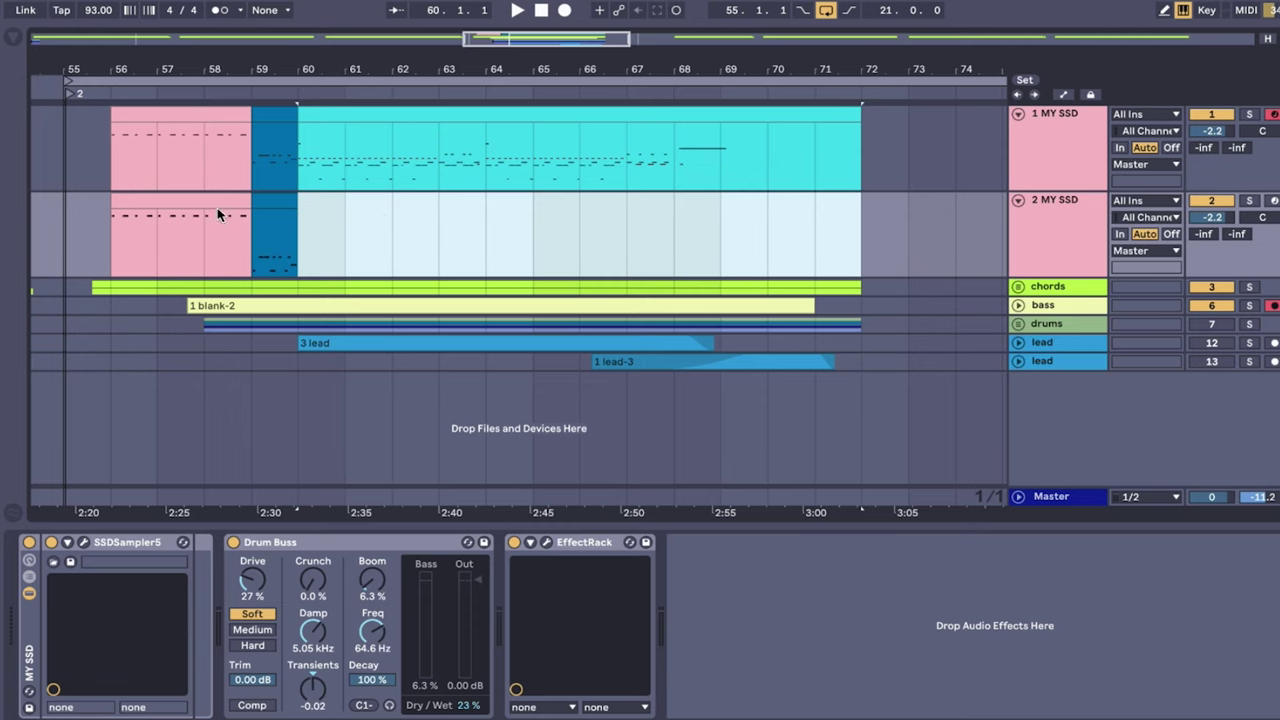
click(217, 213)
click(256, 268)
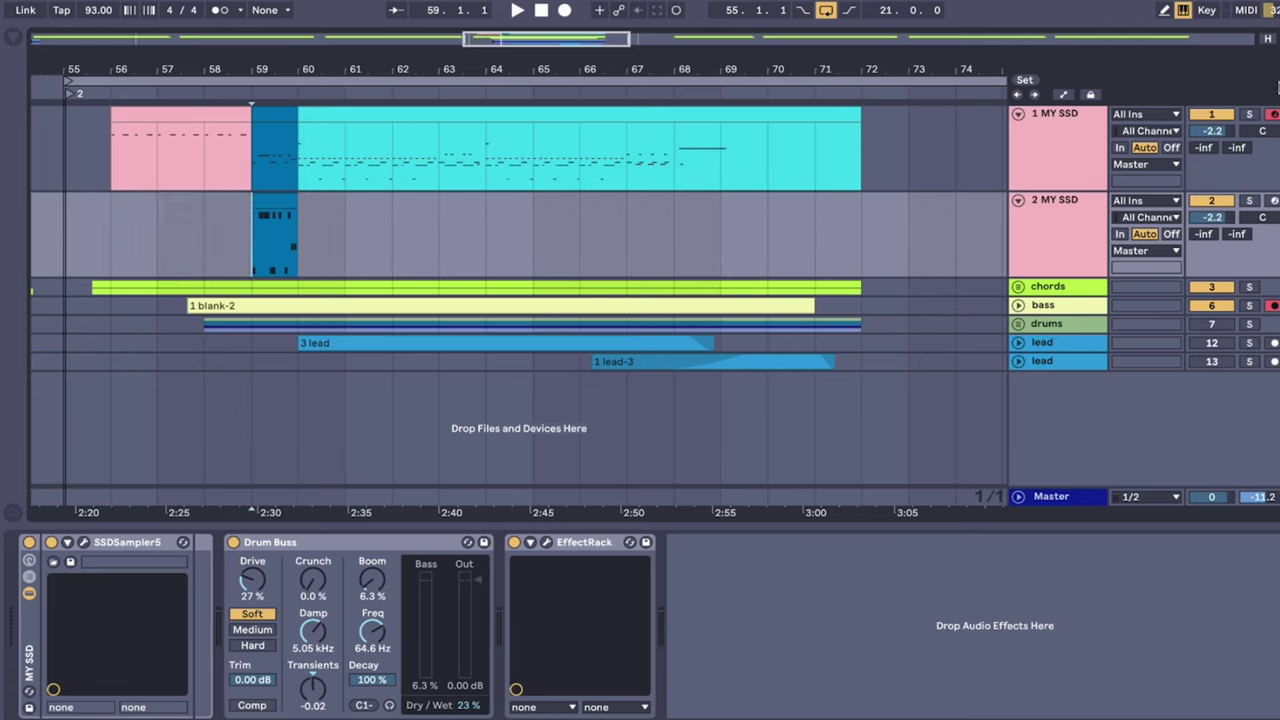
Step: Solo the 2 MY SSD track and remove its Drum Buss device
click(1070, 213)
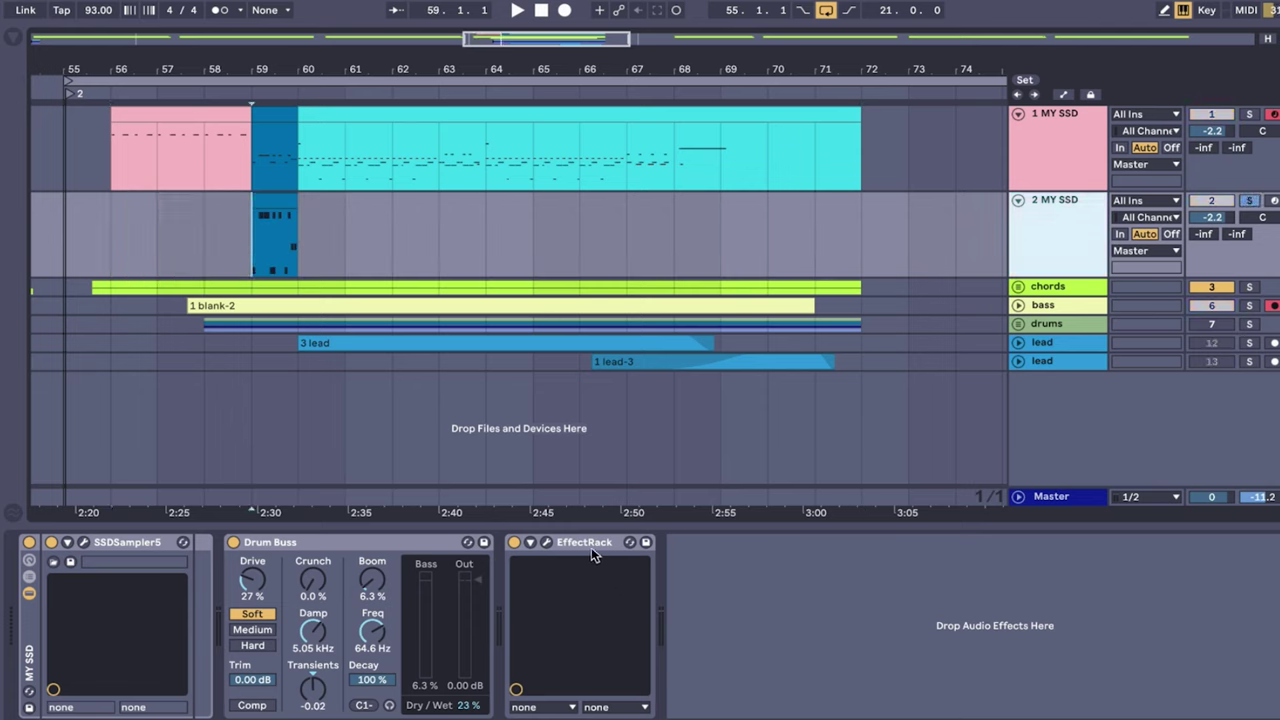
click(313, 549)
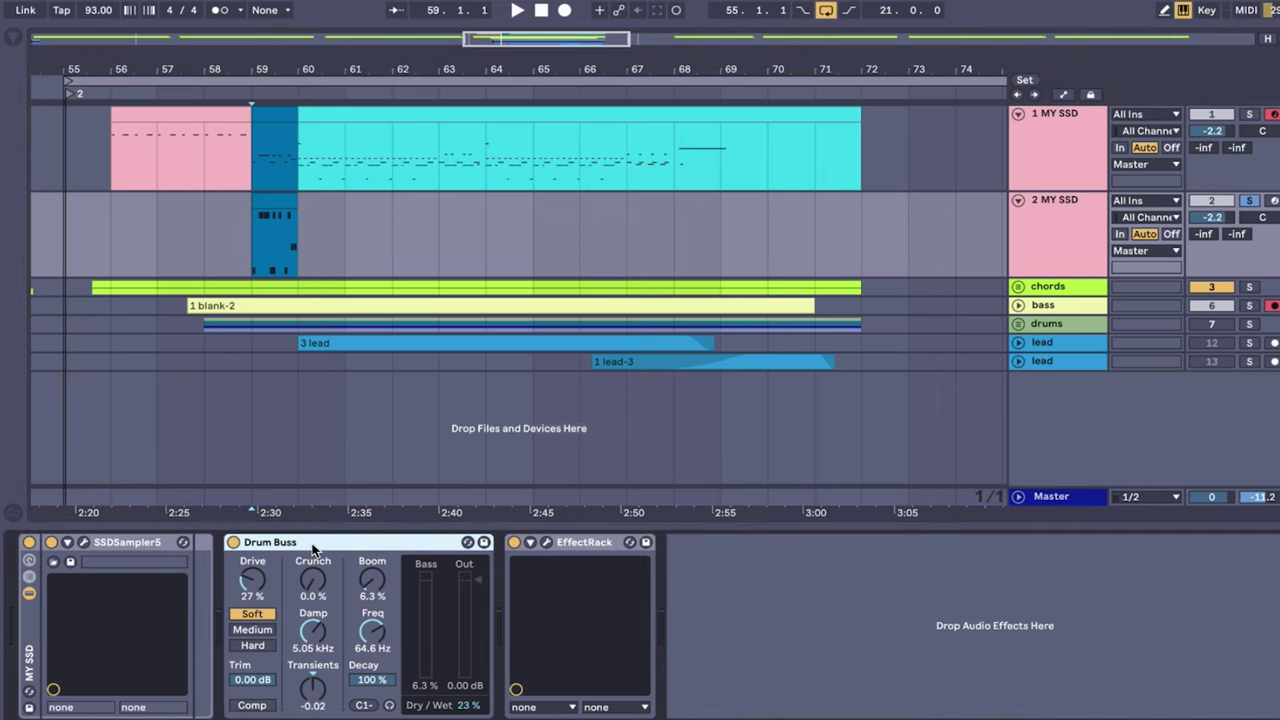
key(Delete)
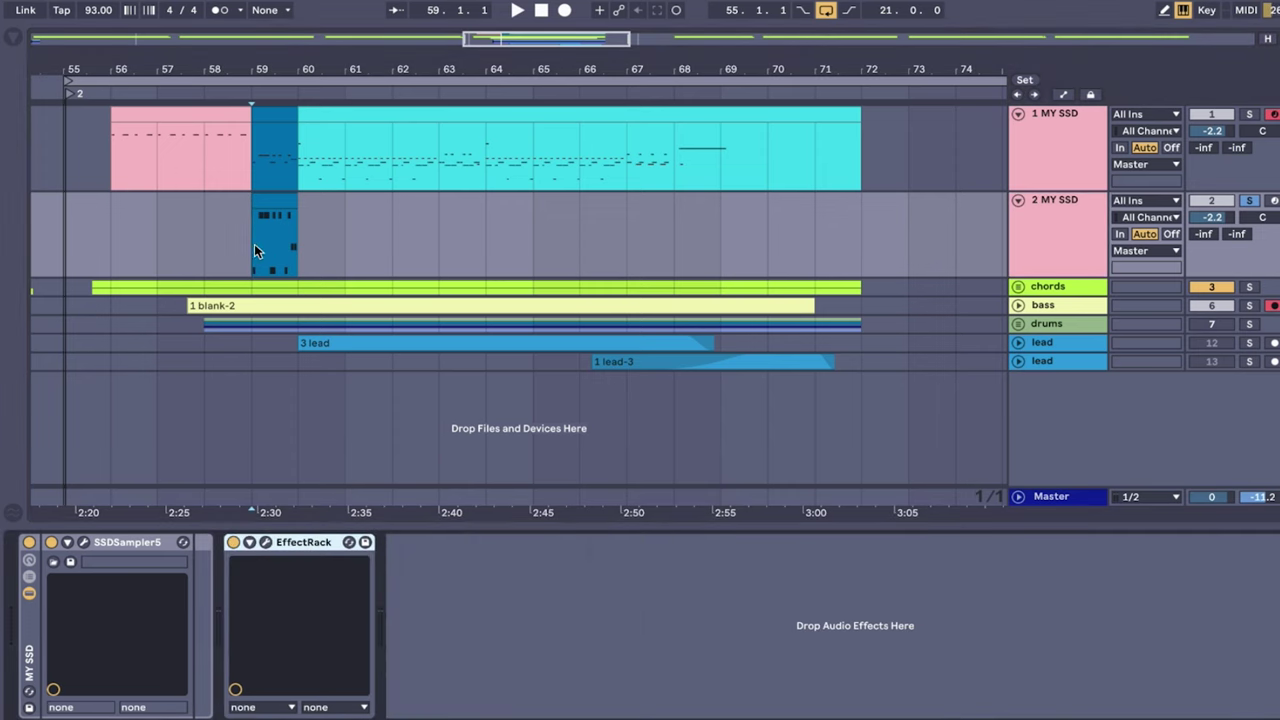
Step: Play back the soloed fill and freeze the 2 MY SSD track
key(space)
click(12, 37)
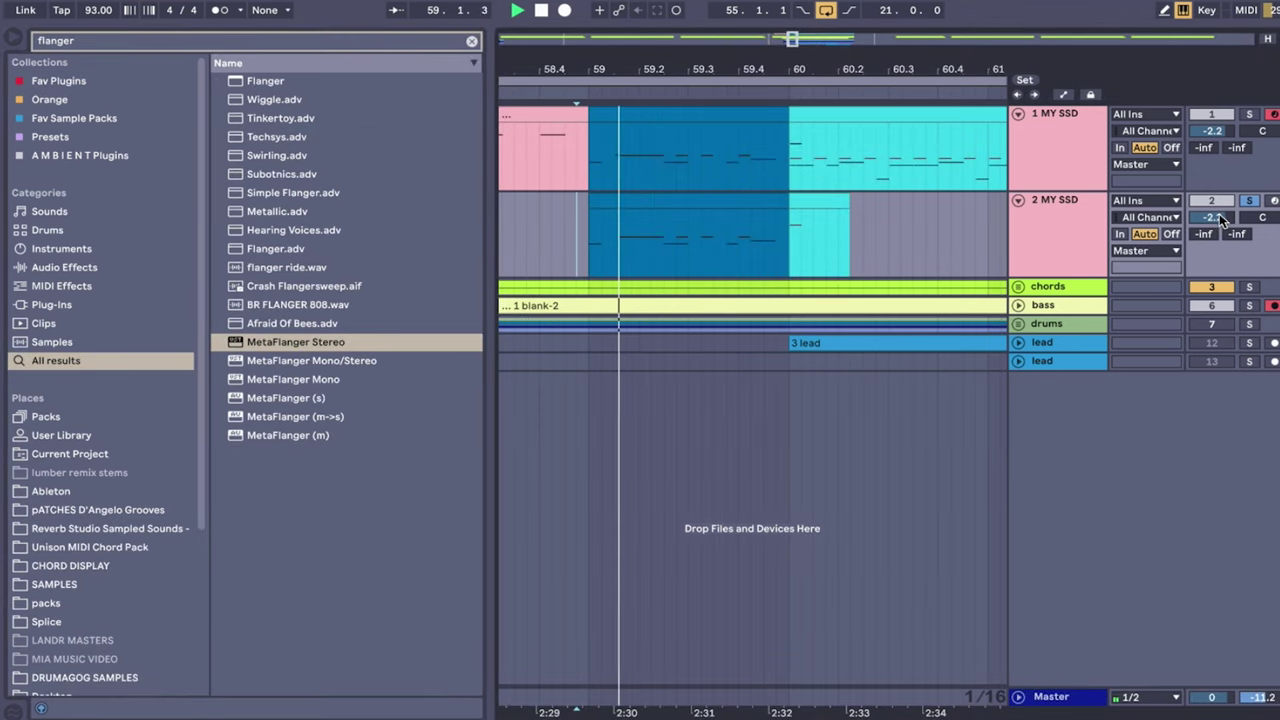
click(12, 38)
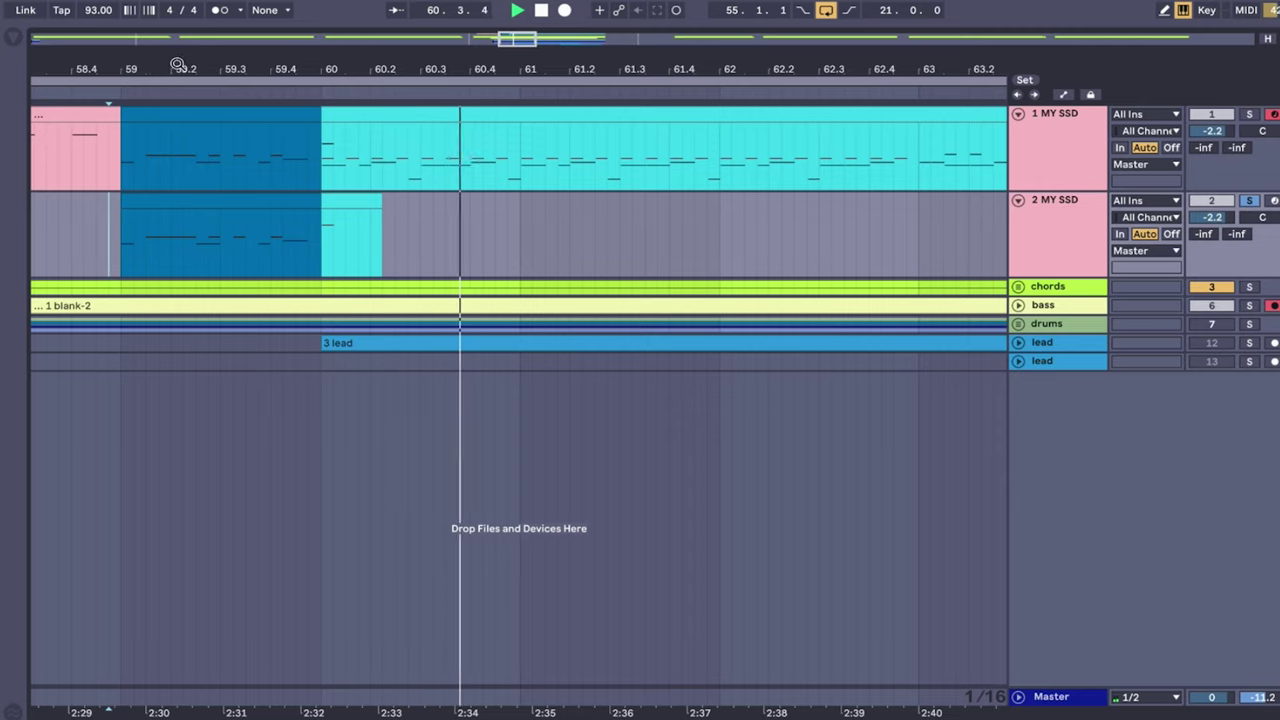
drag(175, 64, 292, 64)
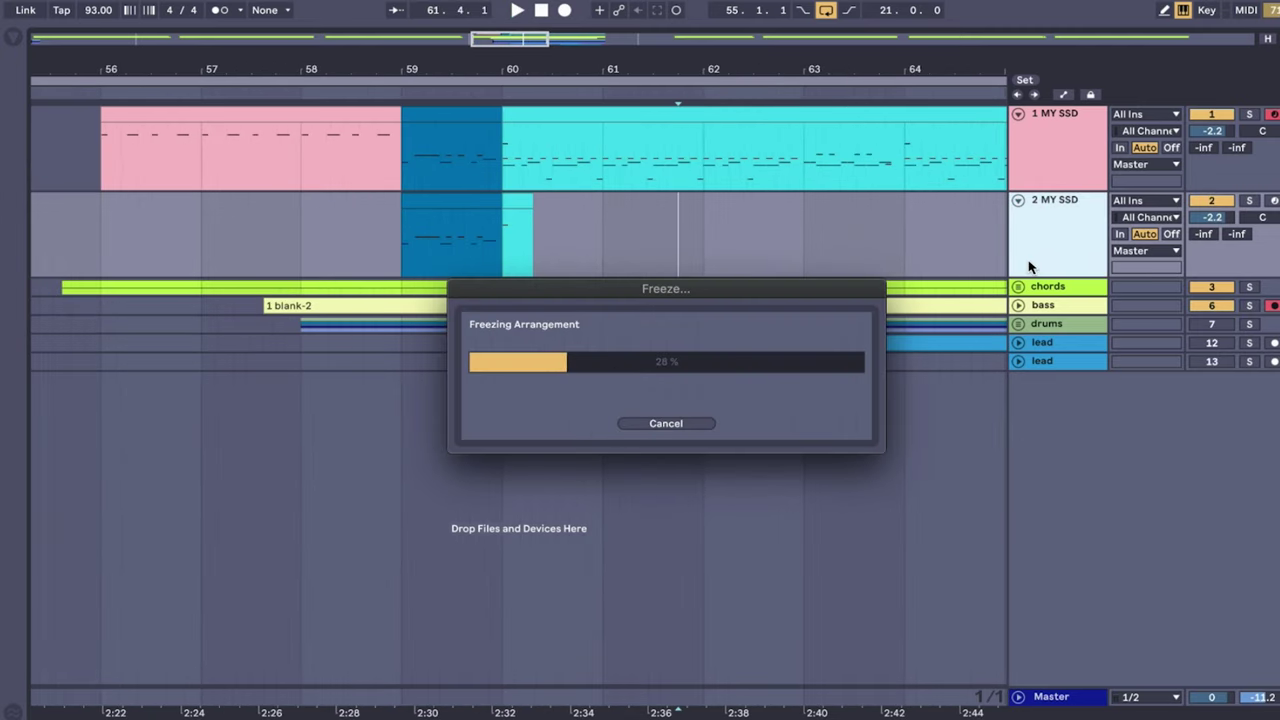